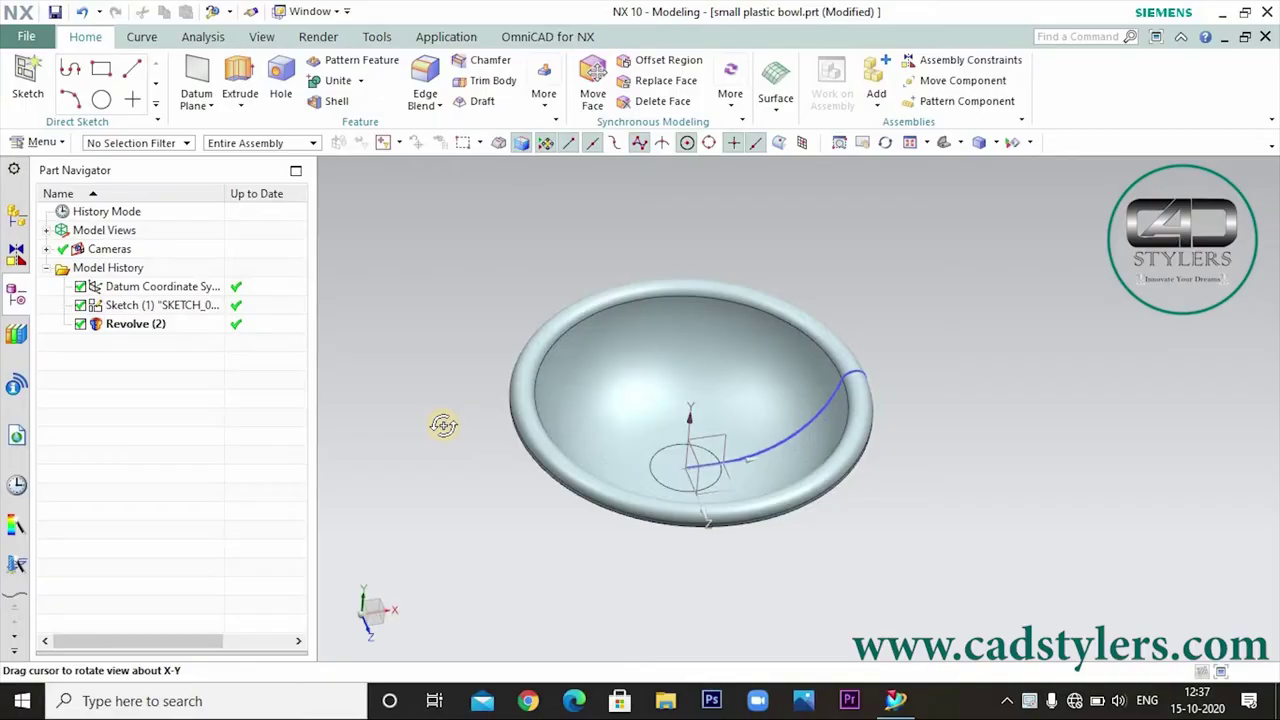
# Step: Display the CONTOUR_AREA and then FIXED_CONTOUR toolpaths on the bowl, orbiting for a side view
pyautogui.moveTo(443, 423); pyautogui.dragTo(424, 395, button='middle')
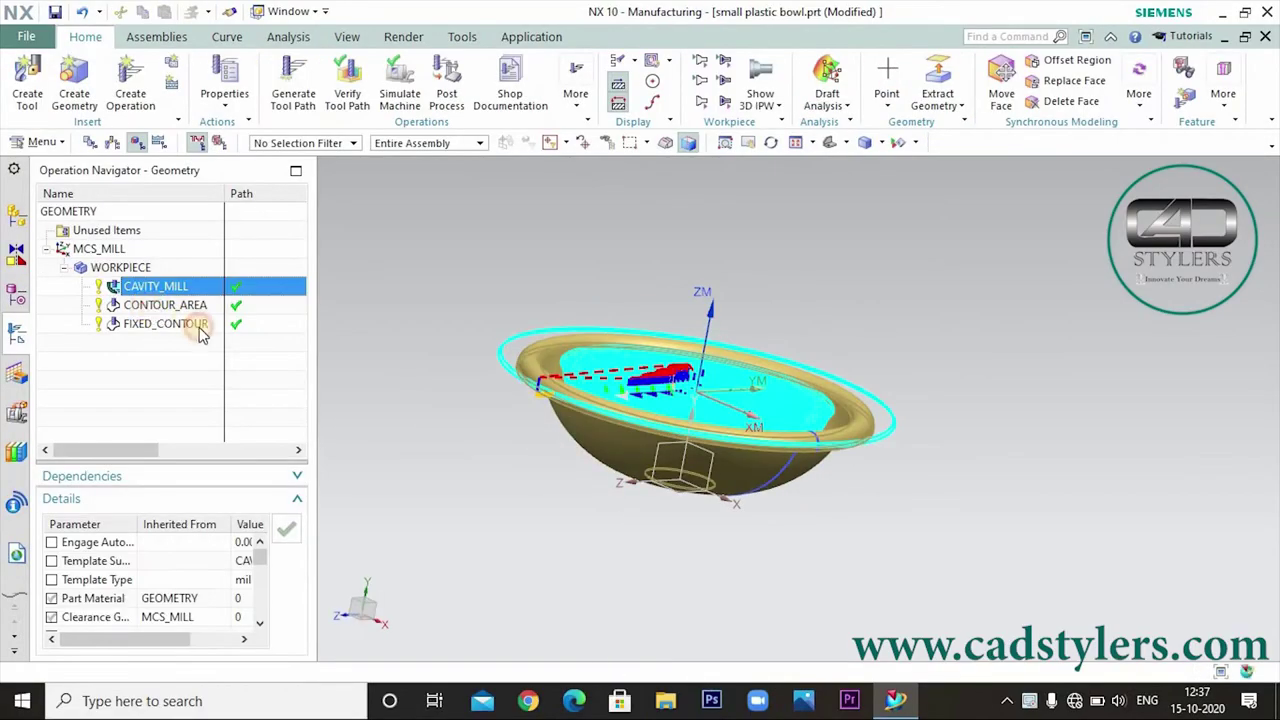
pyautogui.click(162, 306)
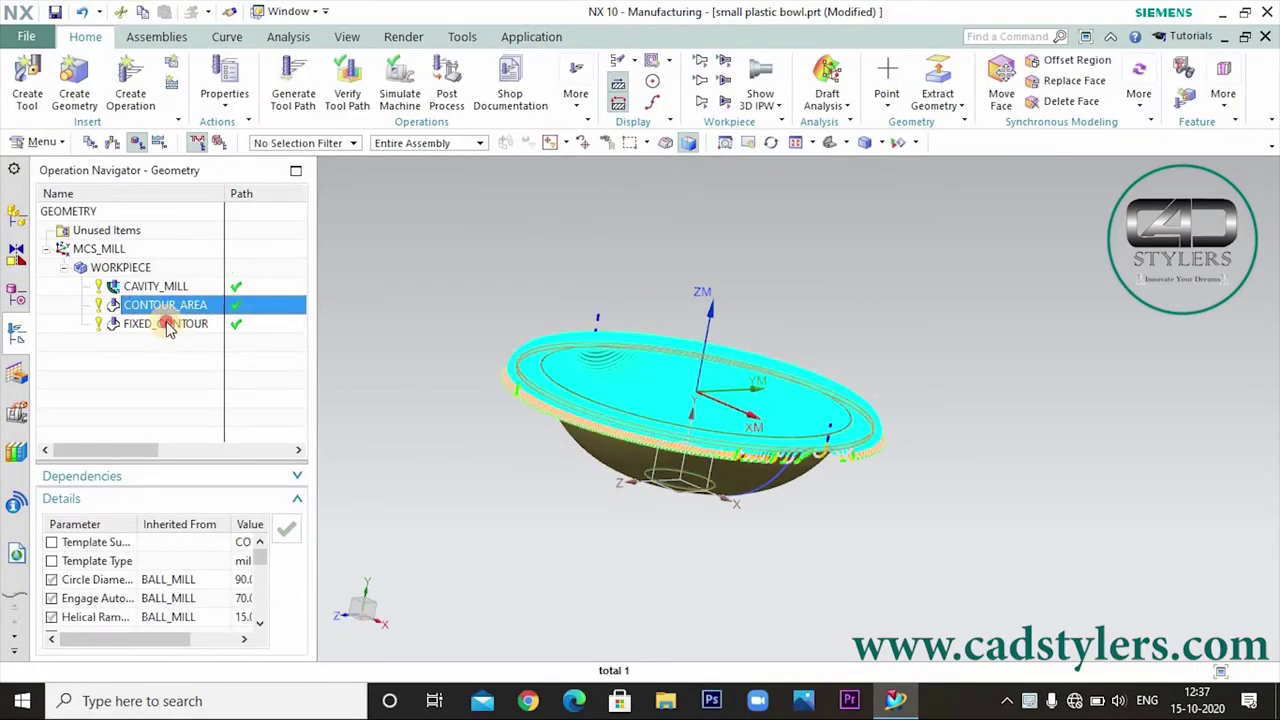
pyautogui.click(168, 328)
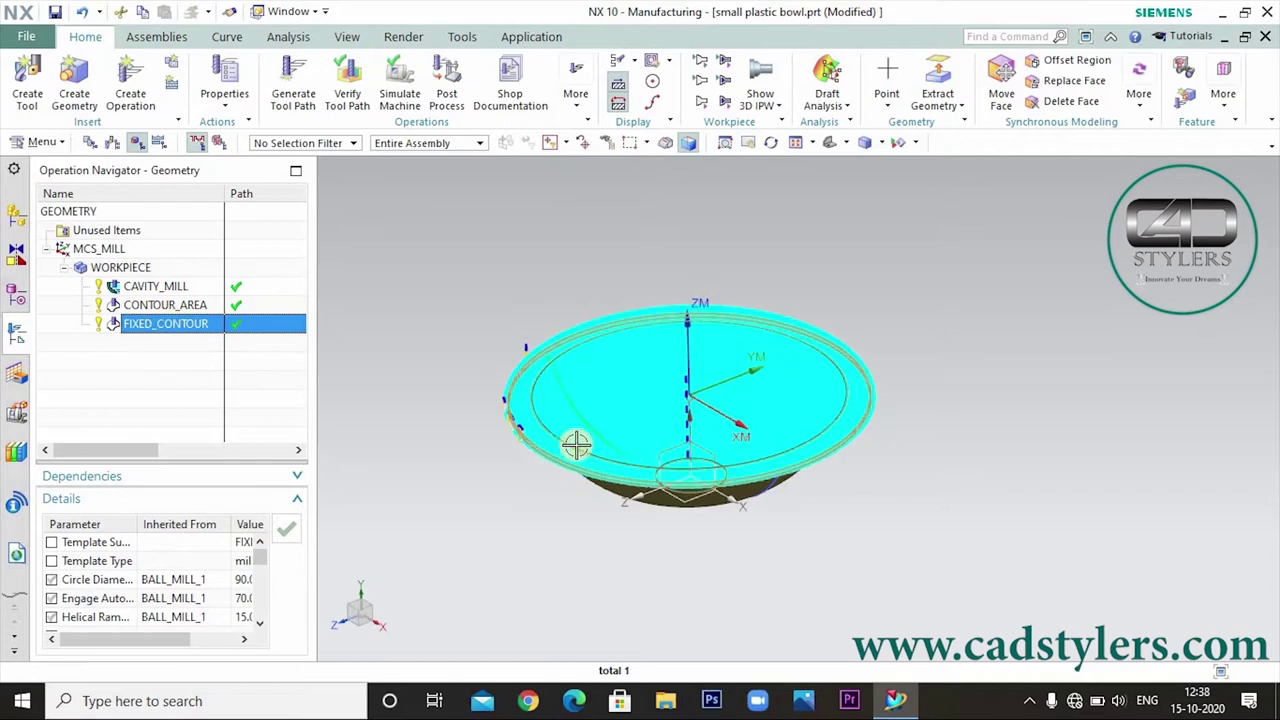
pyautogui.scroll(3, 643, 440)
pyautogui.scroll(3, 643, 440)
pyautogui.scroll(-3, 643, 440)
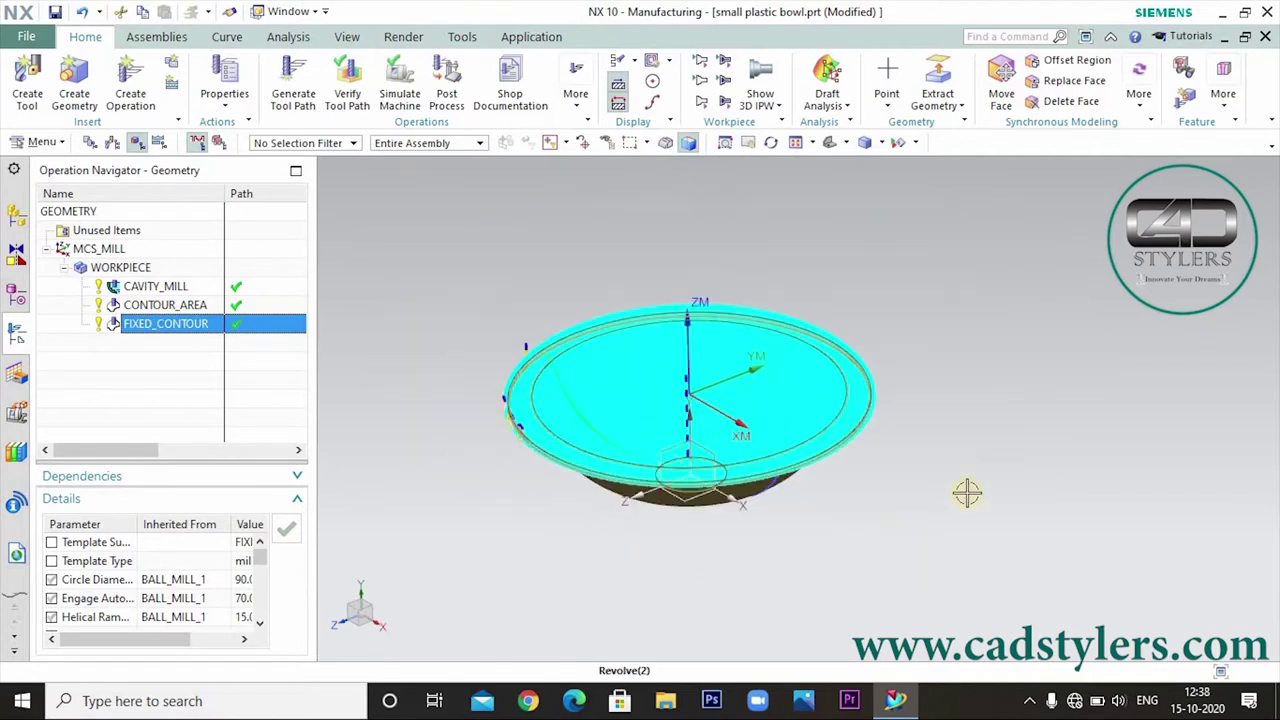
pyautogui.moveTo(929, 503); pyautogui.dragTo(958, 495, button='middle')
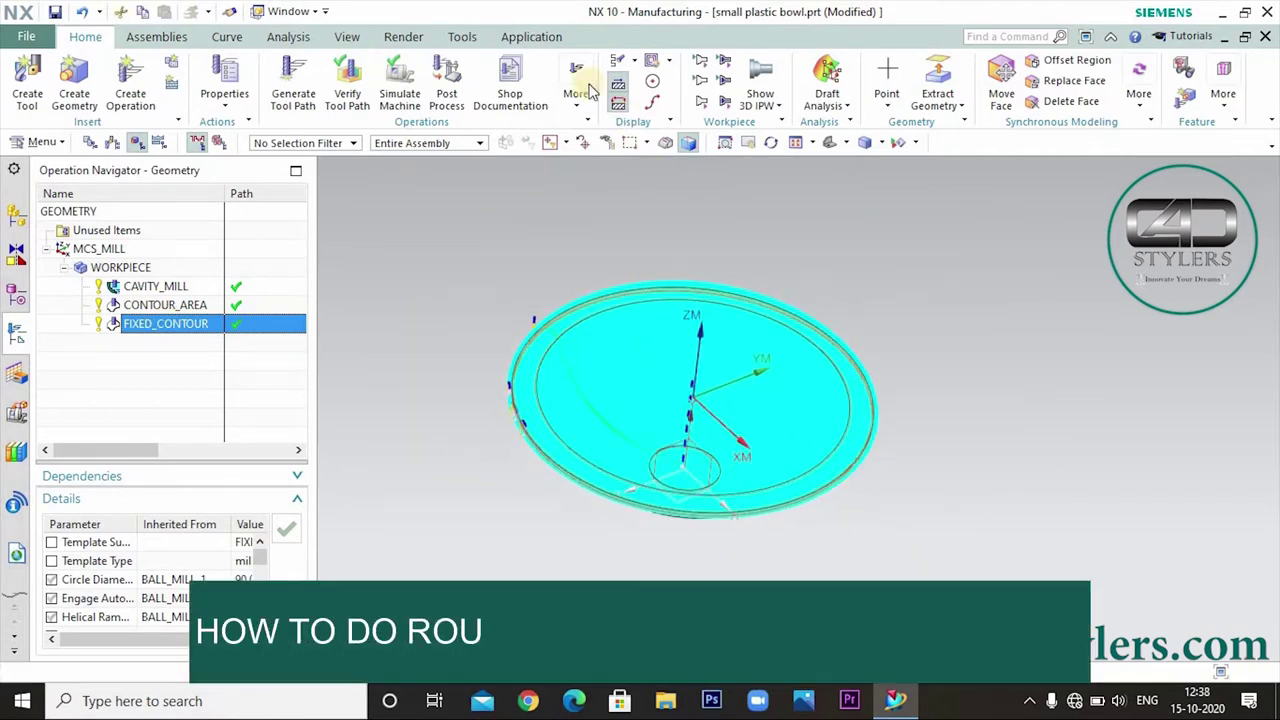
pyautogui.click(535, 36)
# Step: Switch to Modeling and edit Sketch (1) with rollback
pyautogui.click(45, 88)
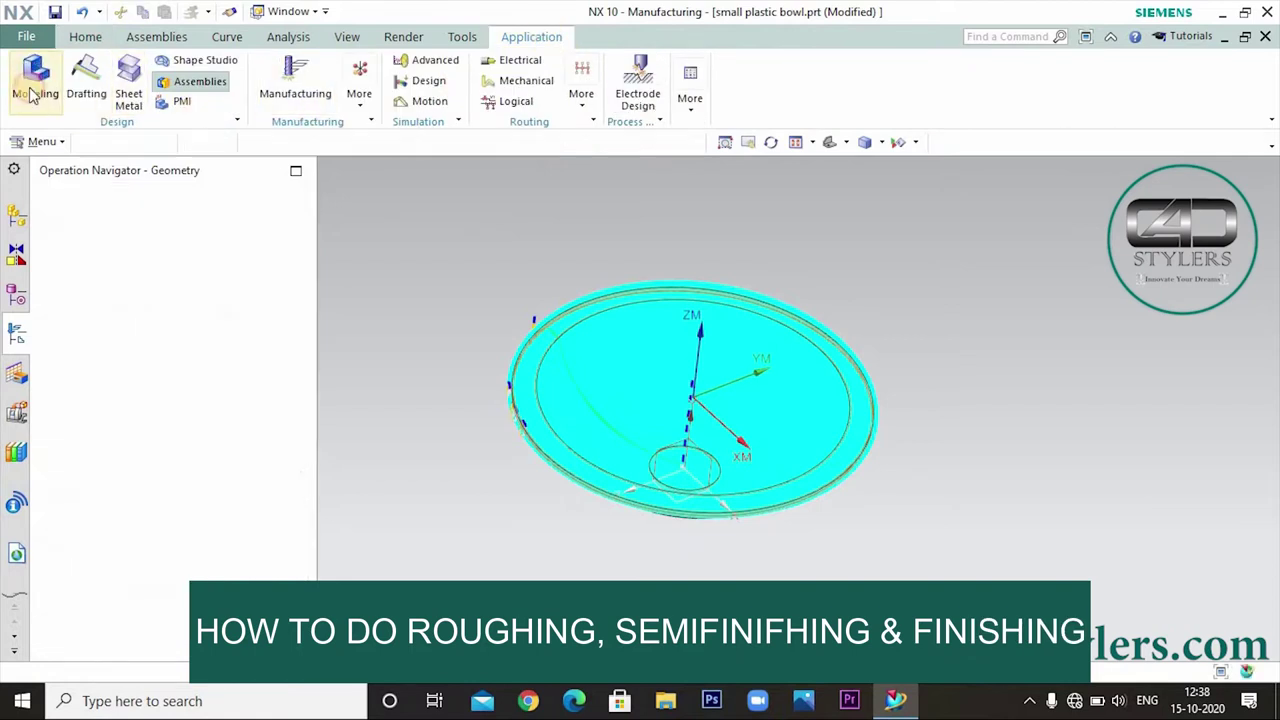
pyautogui.rightClick(131, 308)
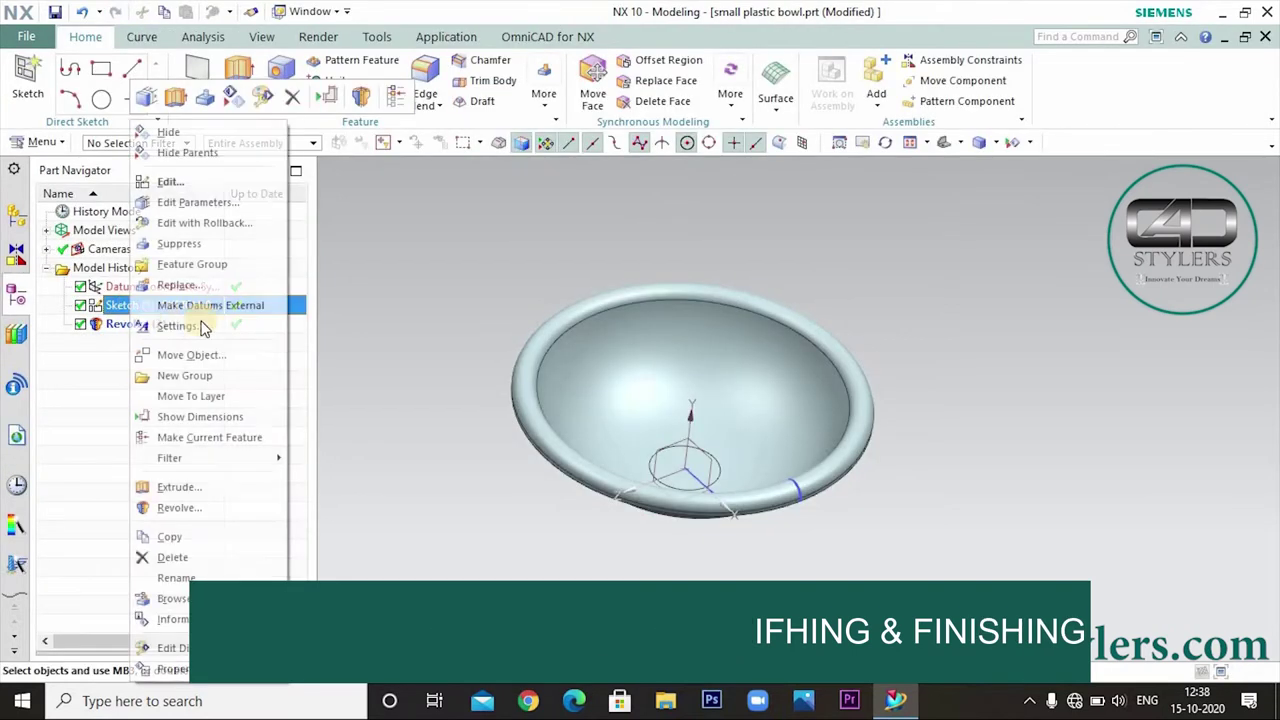
pyautogui.click(220, 222)
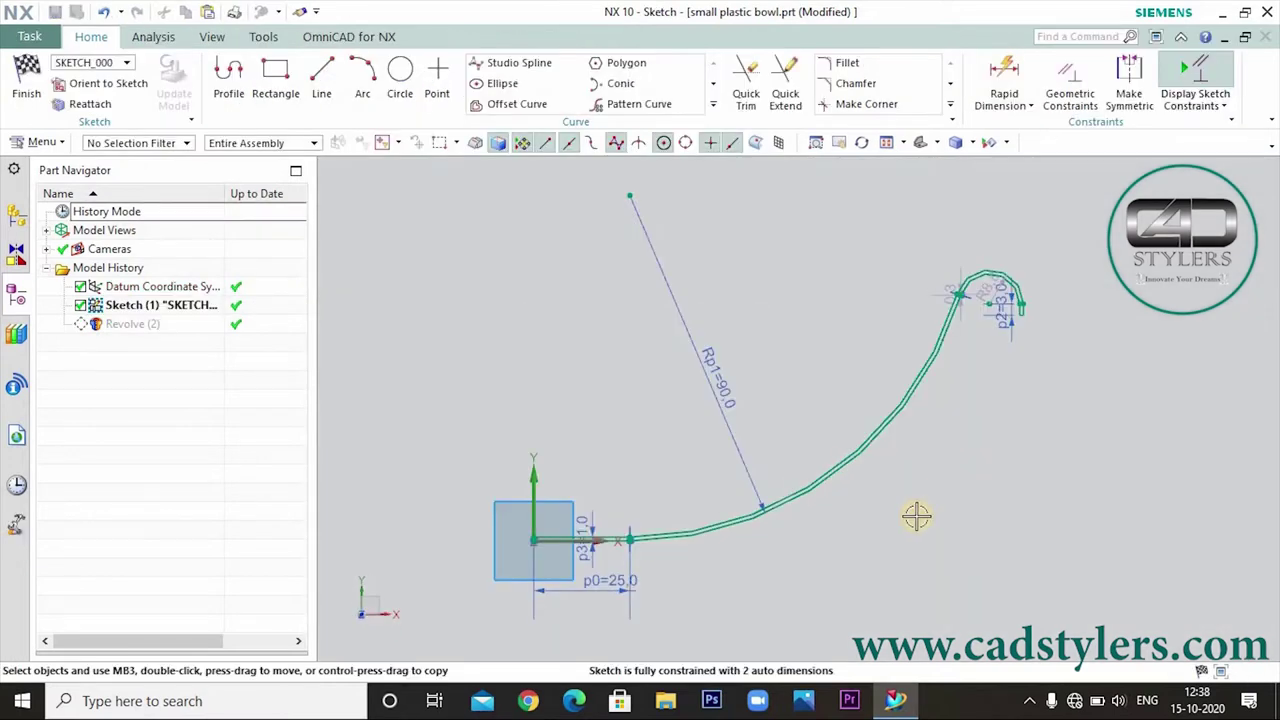
# Step: Zoom in and out around the bowl's half-profile sketch to inspect it
pyautogui.scroll(3, 917, 516)
pyautogui.scroll(-4, 917, 516)
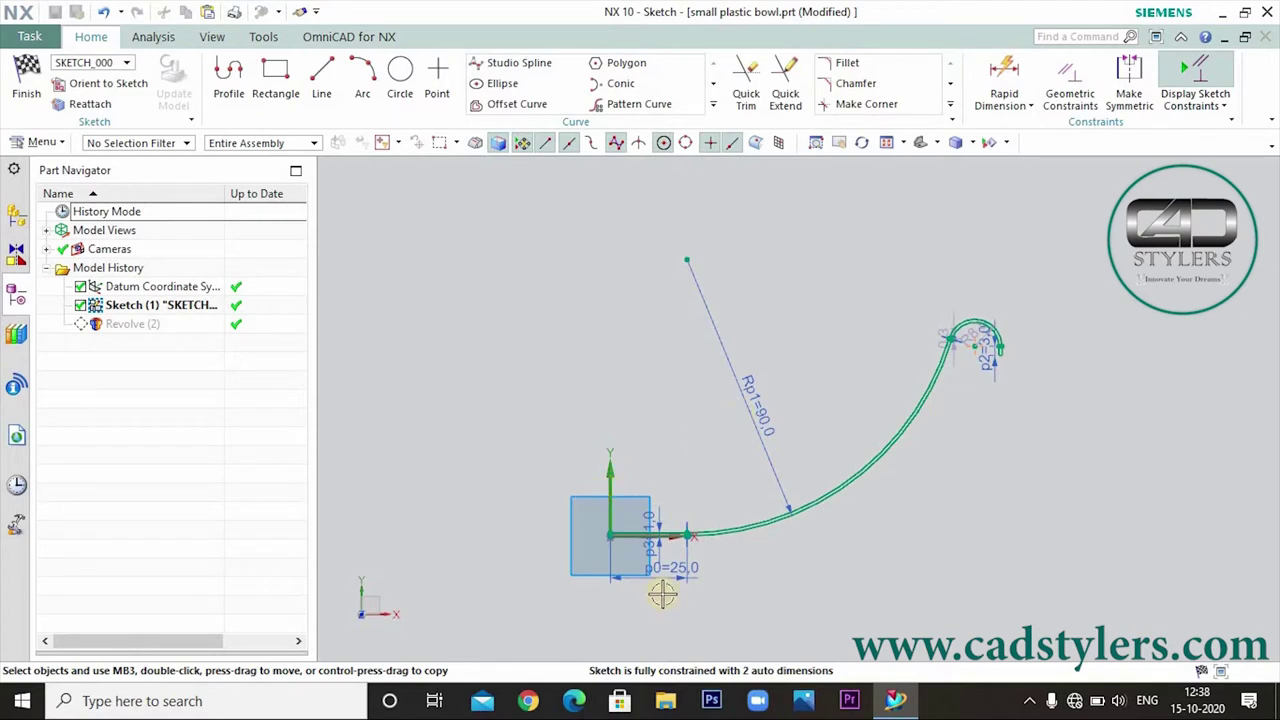
pyautogui.scroll(3, 662, 594)
pyautogui.scroll(-3, 654, 569)
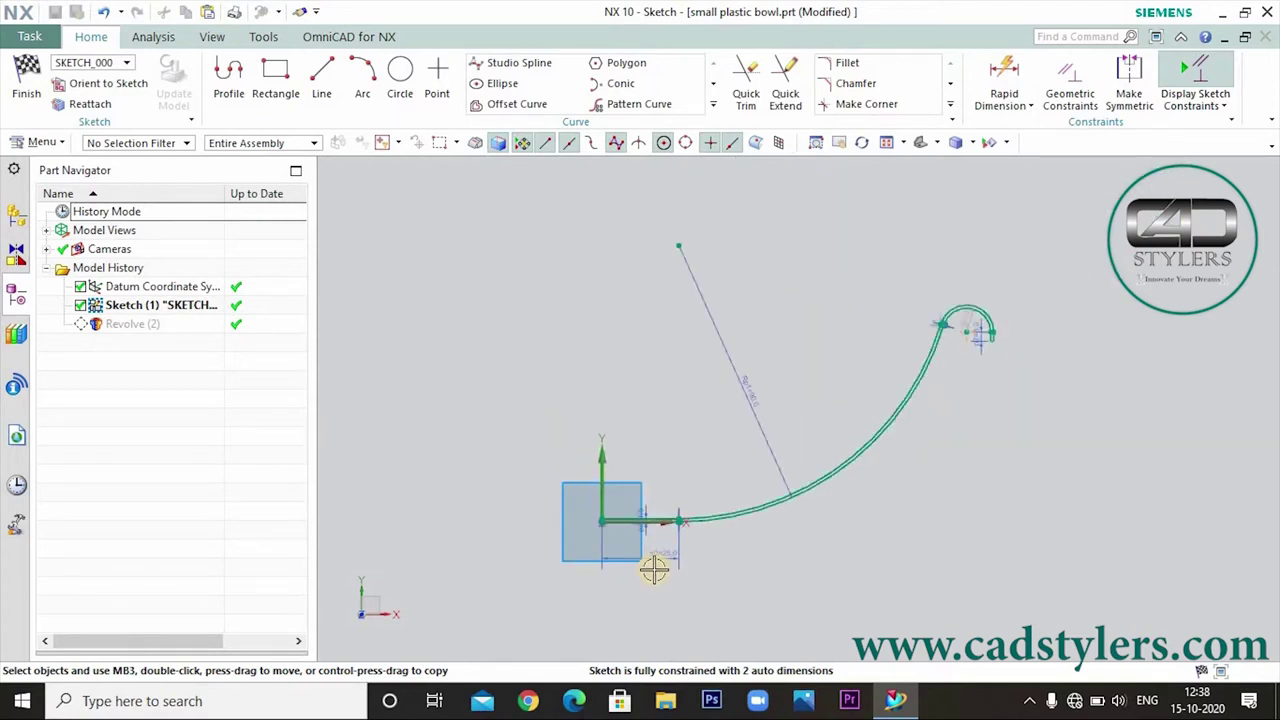
pyautogui.scroll(3, 1040, 310)
pyautogui.scroll(3, 1034, 318)
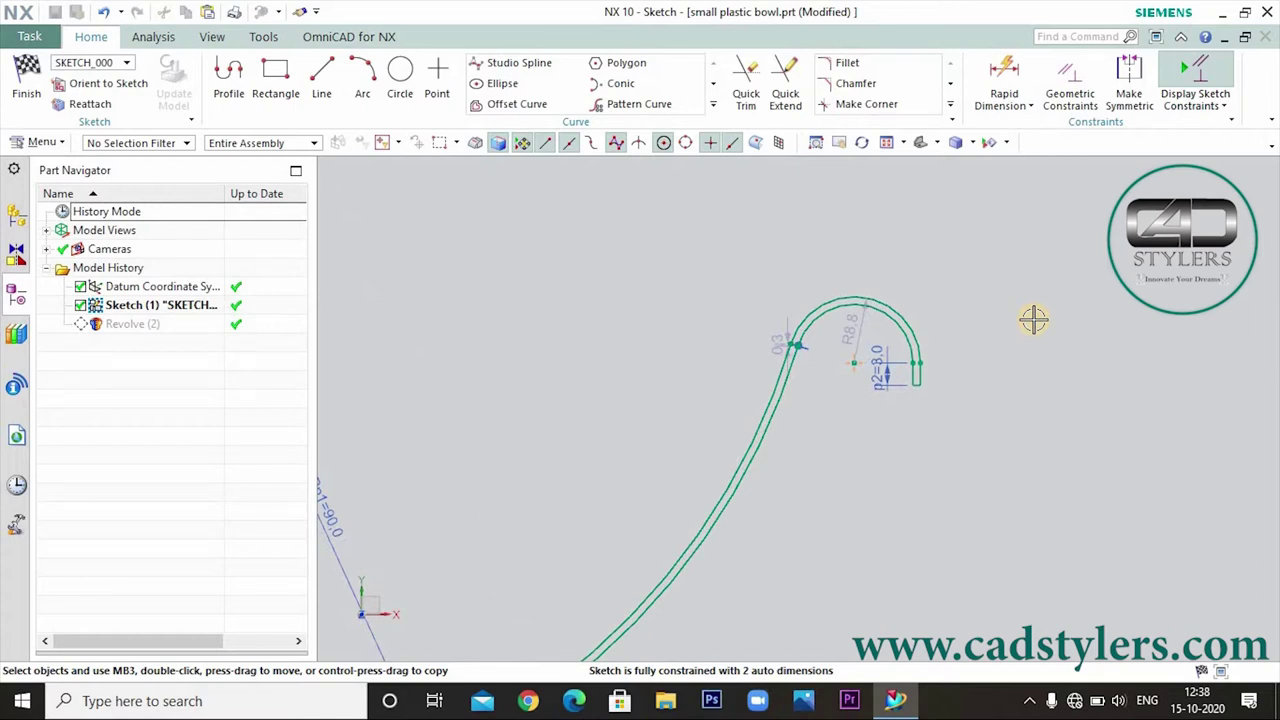
pyautogui.scroll(5, 618, 457)
pyautogui.scroll(-1, 686, 476)
pyautogui.scroll(-2, 683, 474)
pyautogui.scroll(-2, 677, 471)
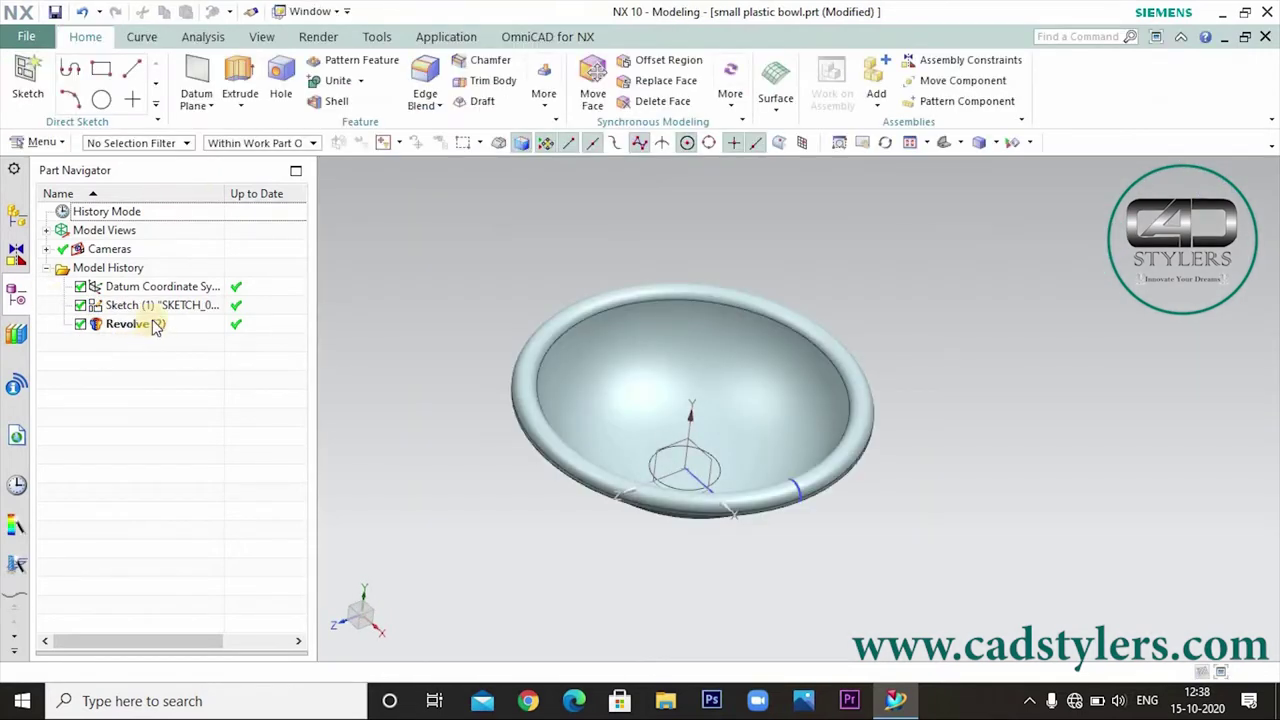
pyautogui.rightClick(151, 323)
pyautogui.click(222, 292)
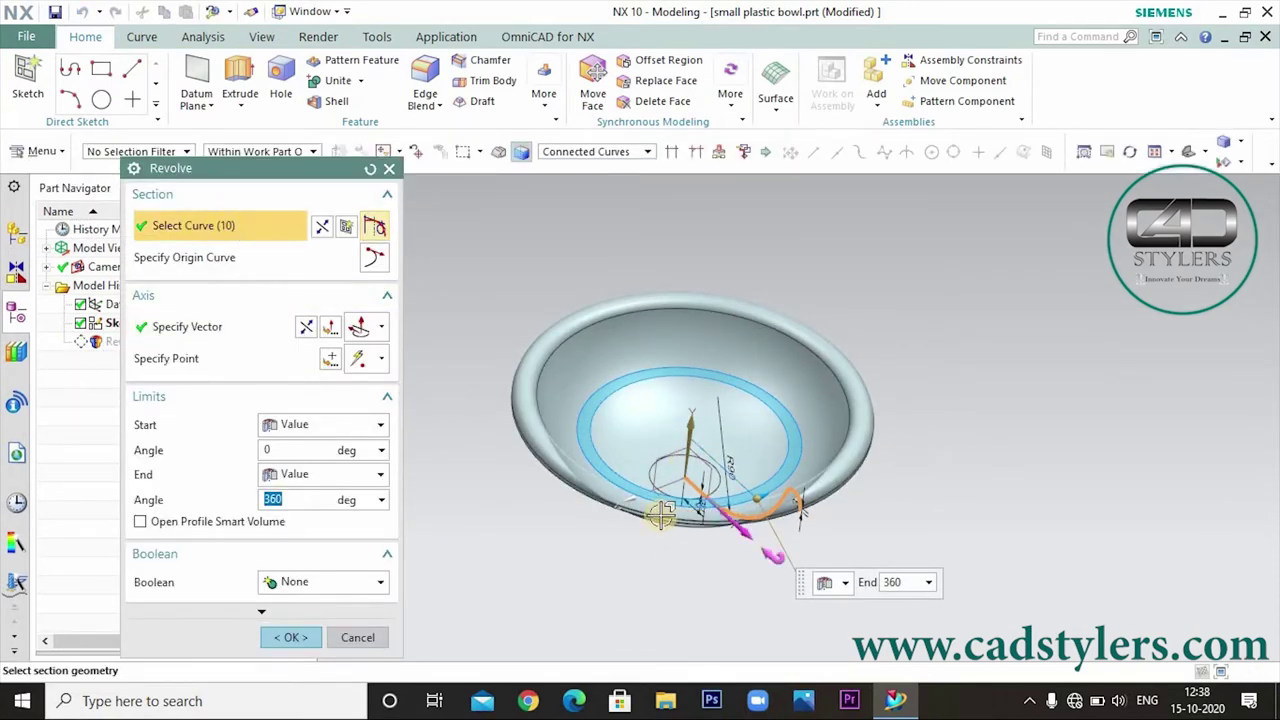
pyautogui.scroll(2, 694, 551)
pyautogui.click(210, 335)
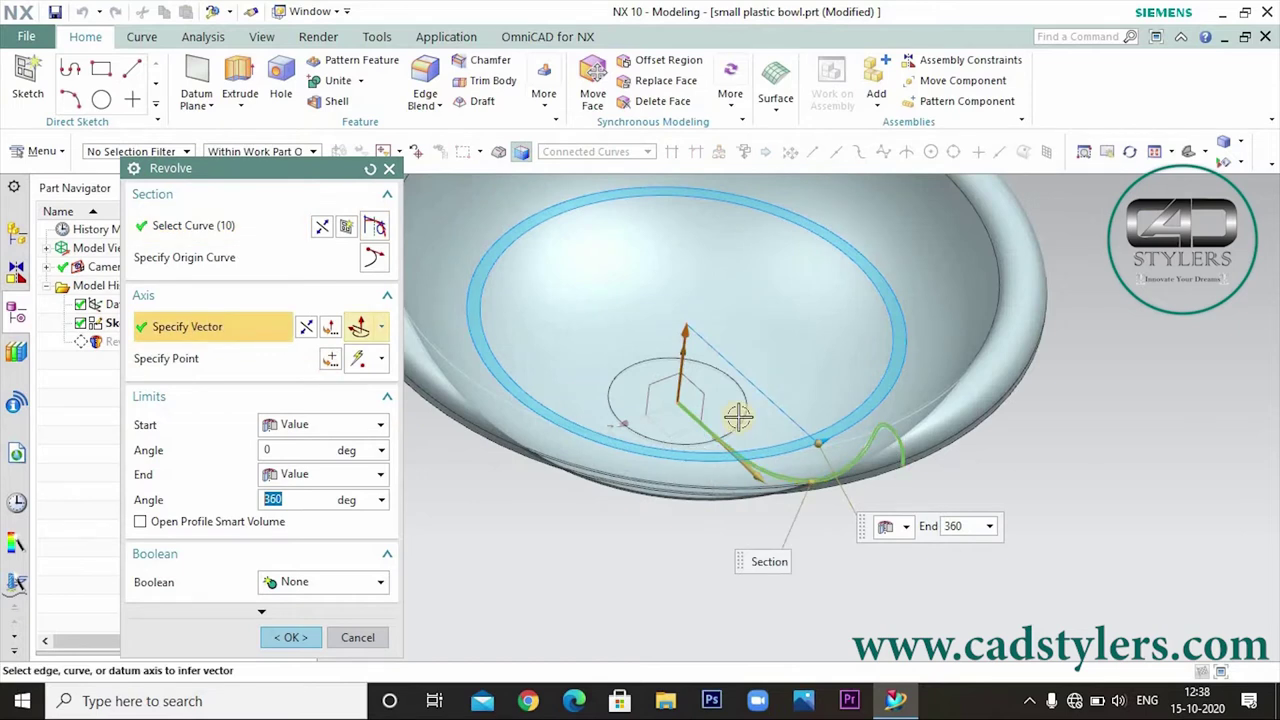
pyautogui.scroll(2, 591, 394)
pyautogui.scroll(2, 480, 366)
pyautogui.scroll(2, 442, 349)
pyautogui.scroll(1, 716, 428)
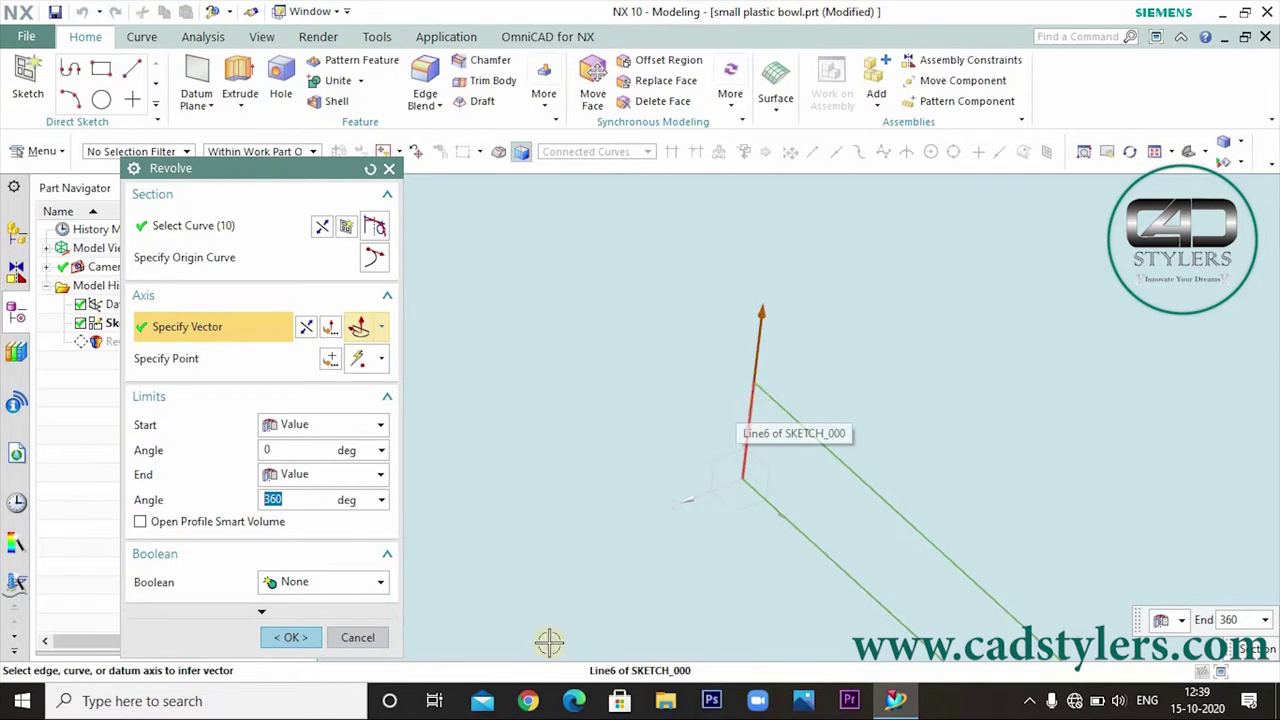
pyautogui.click(291, 637)
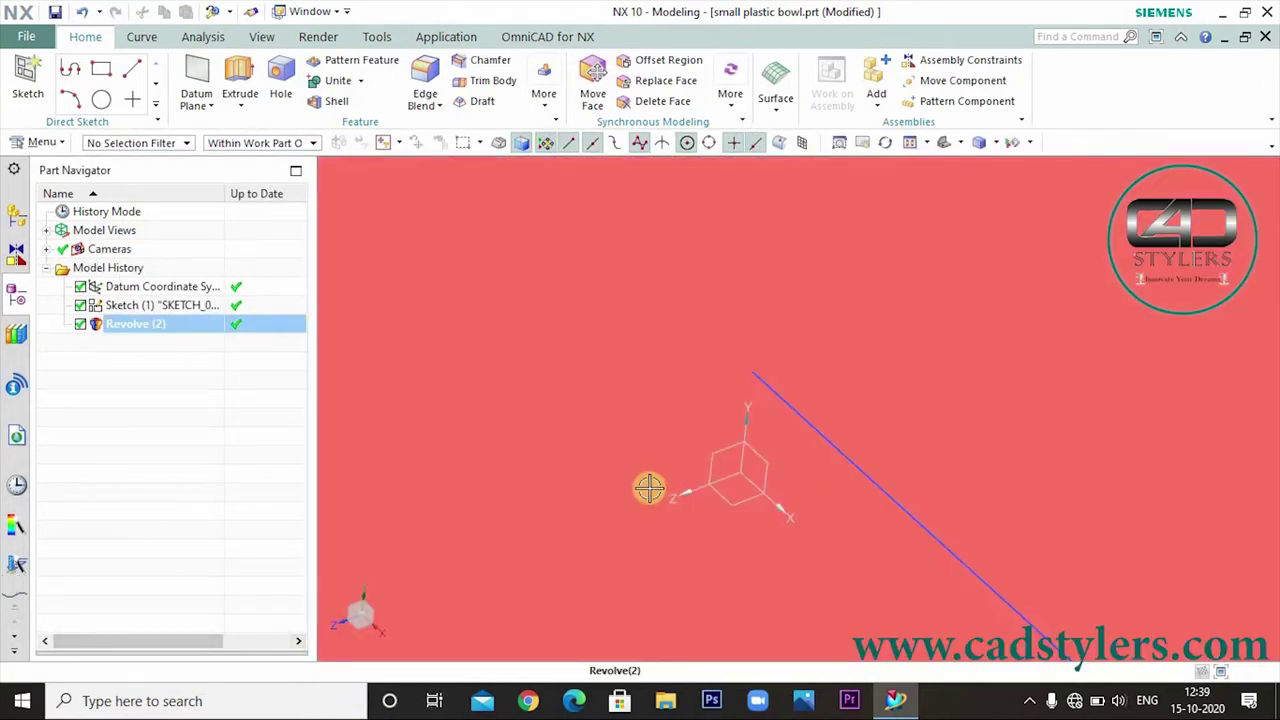
pyautogui.scroll(-2, 649, 487)
pyautogui.scroll(-3, 649, 487)
pyautogui.scroll(-2, 649, 487)
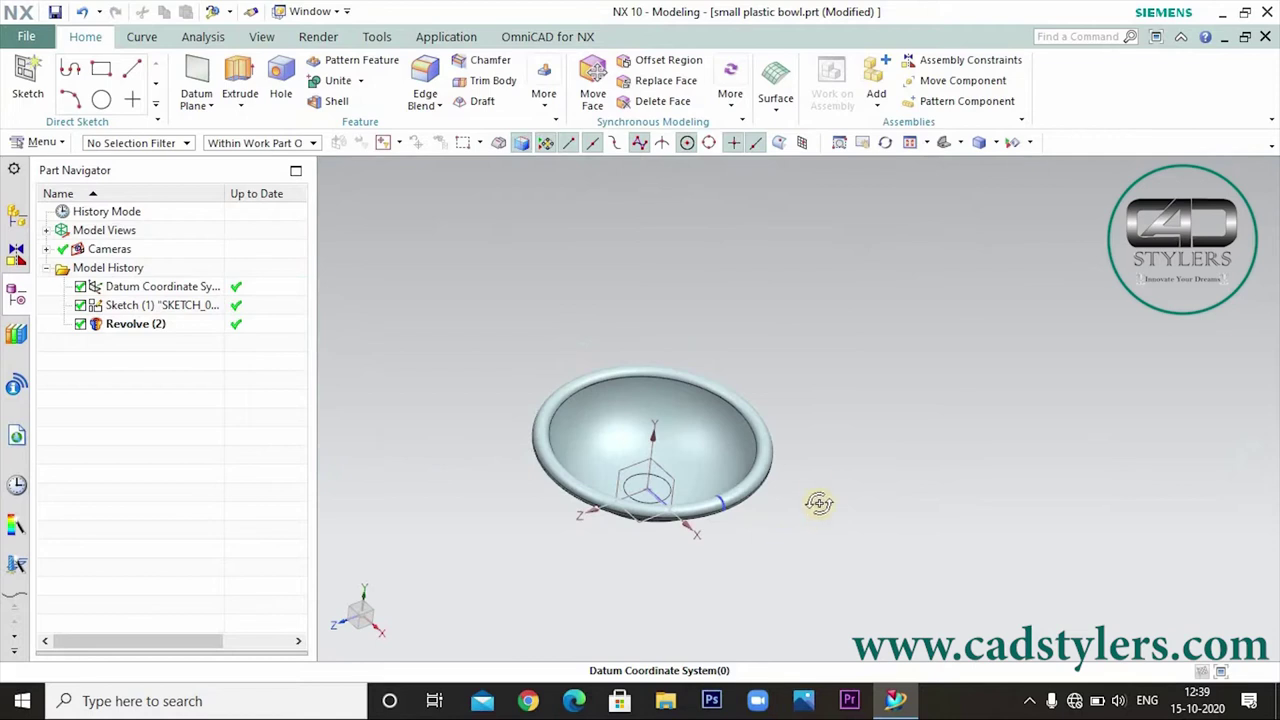
pyautogui.moveTo(818, 503)
pyautogui.mouseDown(button='middle')
pyautogui.moveTo(837, 463)
pyautogui.moveTo(846, 543)
pyautogui.moveTo(826, 484)
pyautogui.mouseUp(button='middle')
# Step: Switch to Manufacturing and delete the CAVITY_MILL operation
pyautogui.click(463, 40)
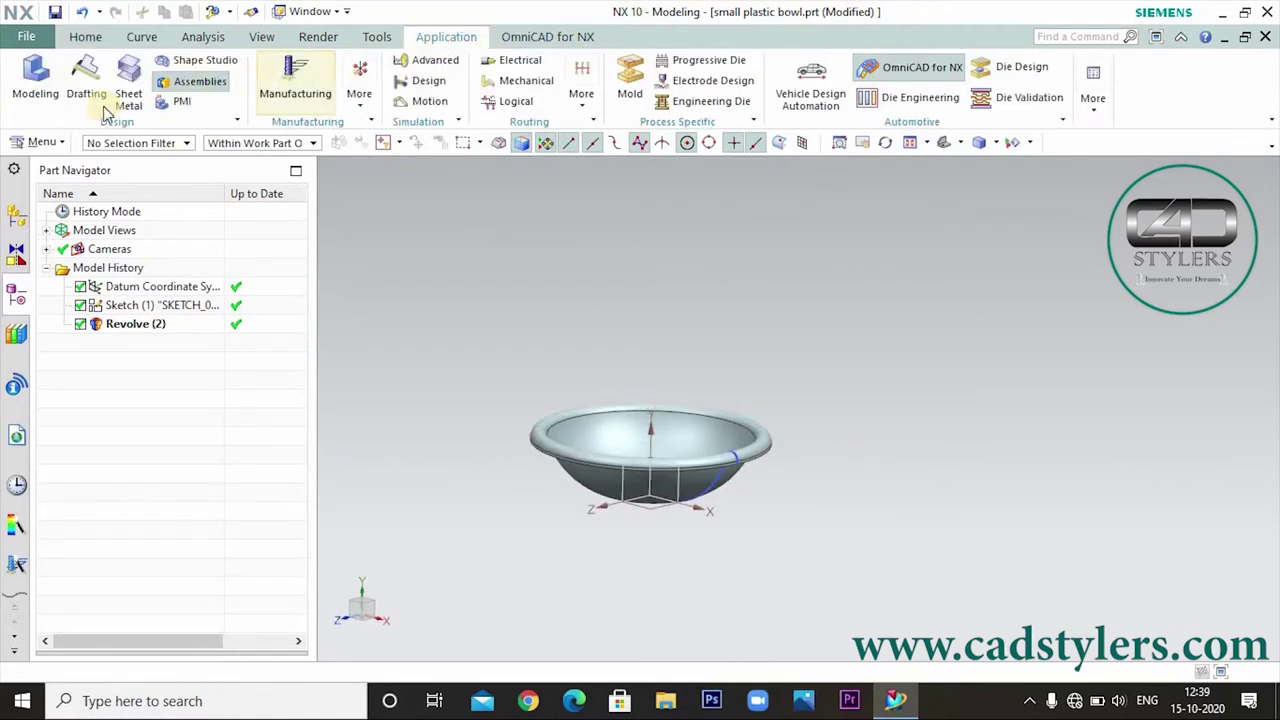
pyautogui.click(293, 82)
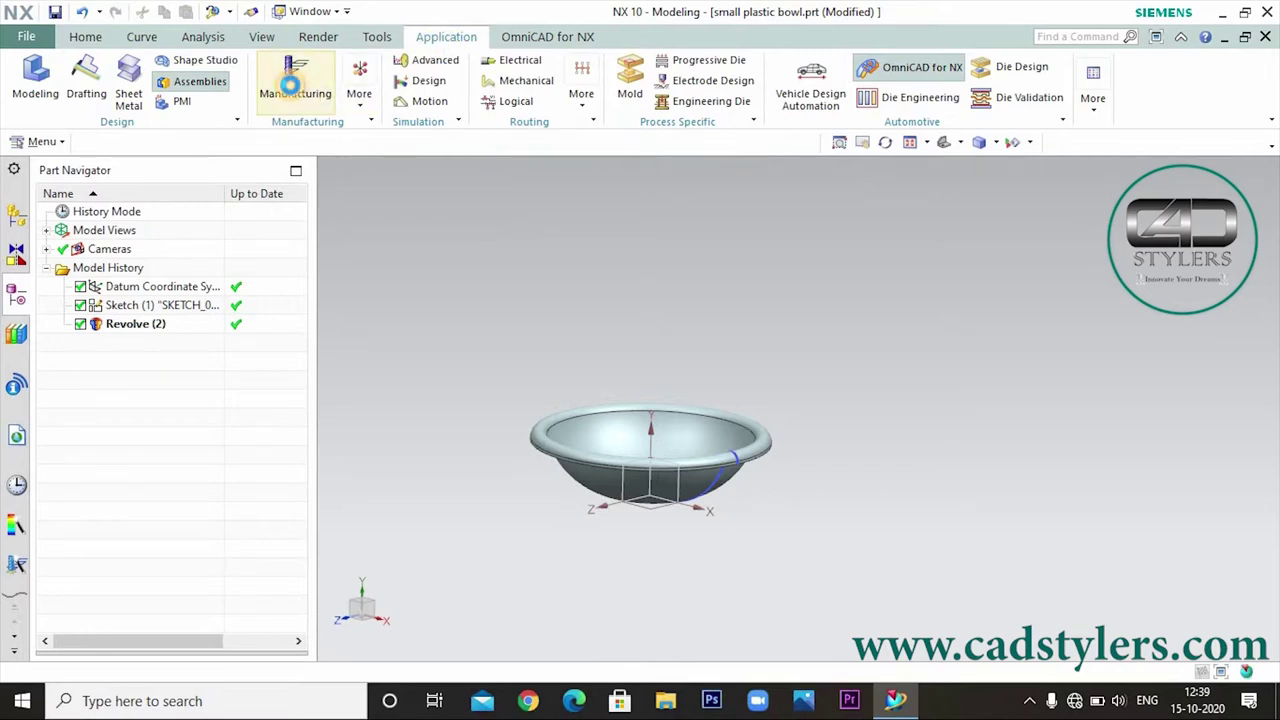
pyautogui.click(145, 290)
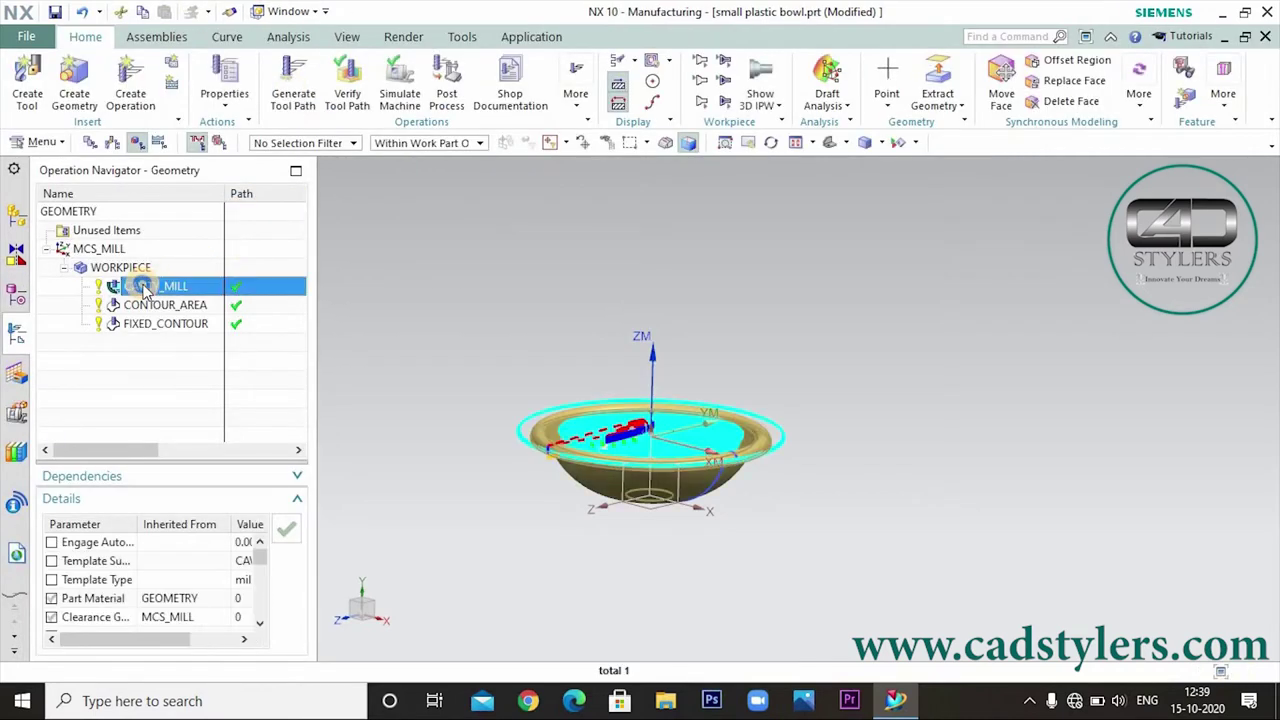
pyautogui.rightClick(148, 289)
pyautogui.click(195, 352)
# Step: Delete the CONTOUR_AREA and FIXED_CONTOUR operations, leaving MCS_MILL and WORKPIECE
pyautogui.rightClick(148, 289)
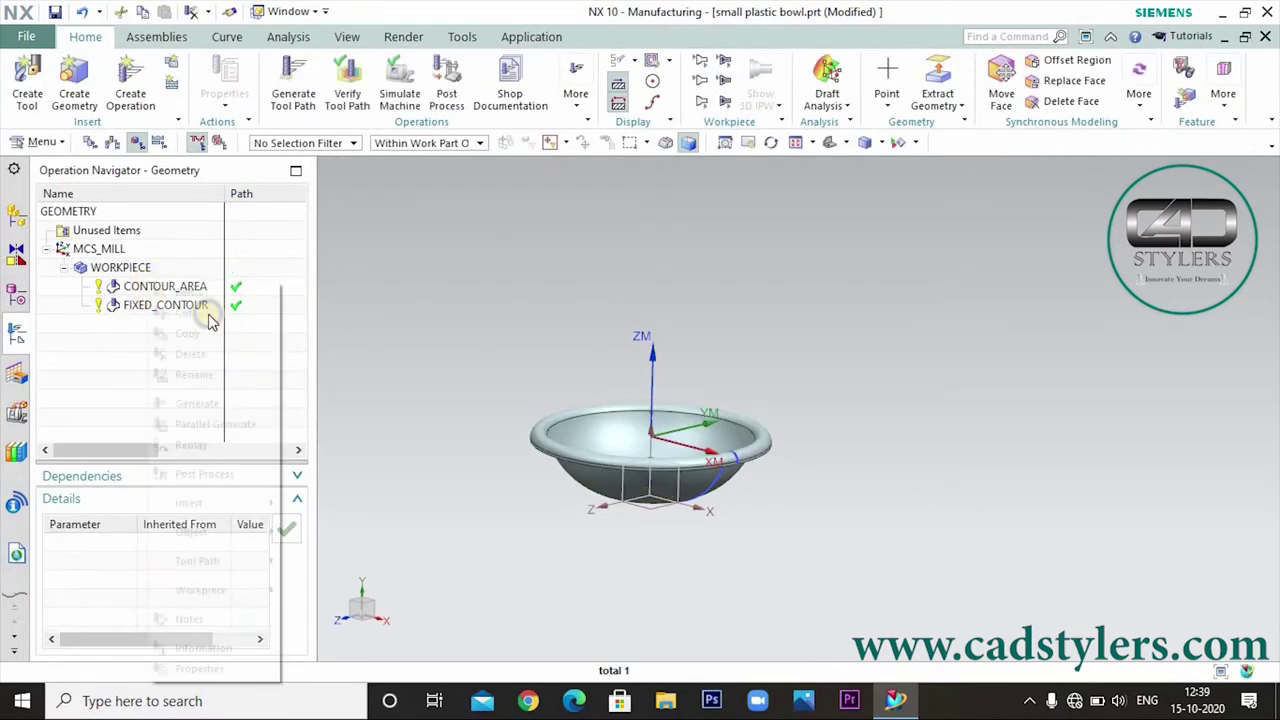
pyautogui.click(193, 355)
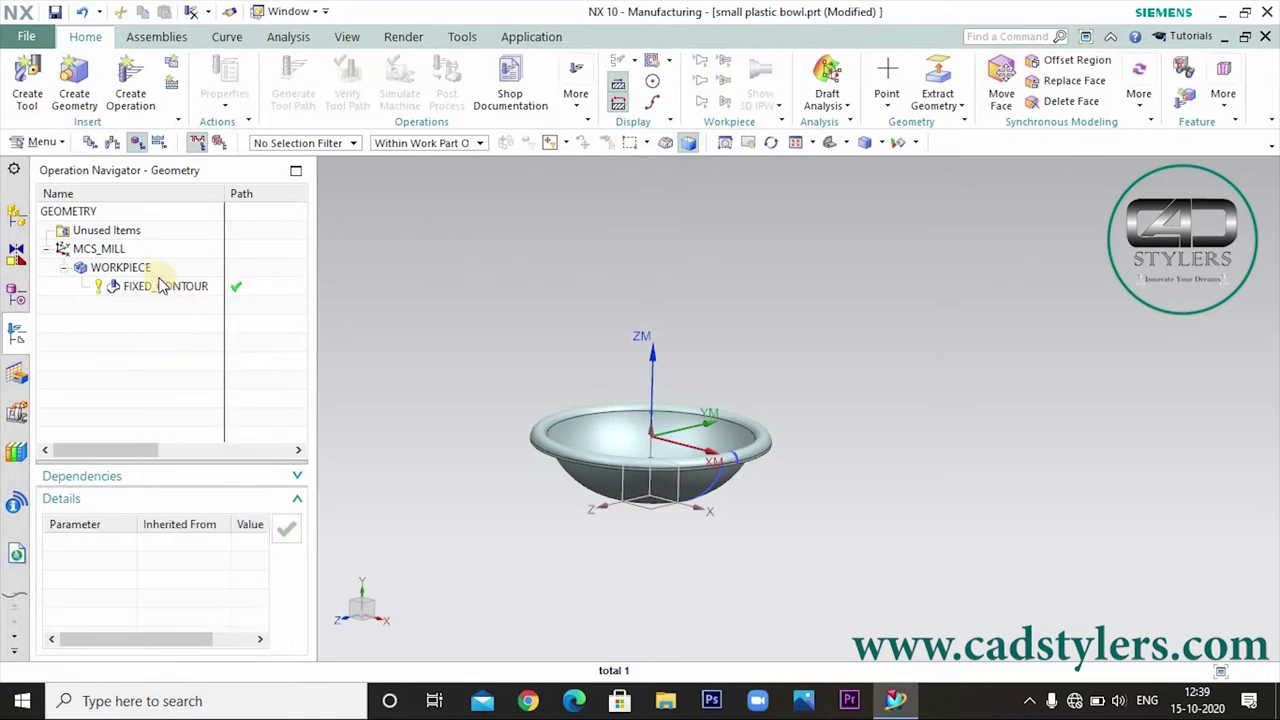
pyautogui.rightClick(160, 286)
pyautogui.click(201, 353)
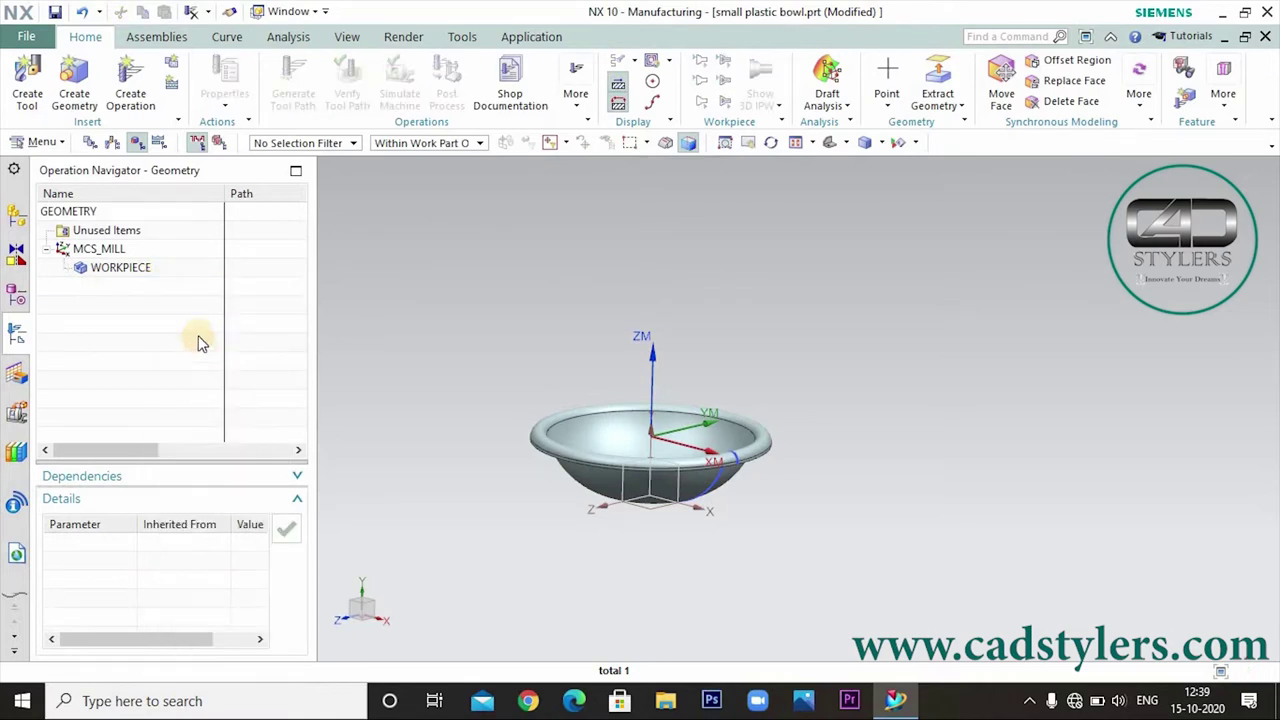
pyautogui.click(128, 267)
# Step: Check the WORKPIECE geometry on the bowl and open MCS_MILL for editing
pyautogui.click(110, 252)
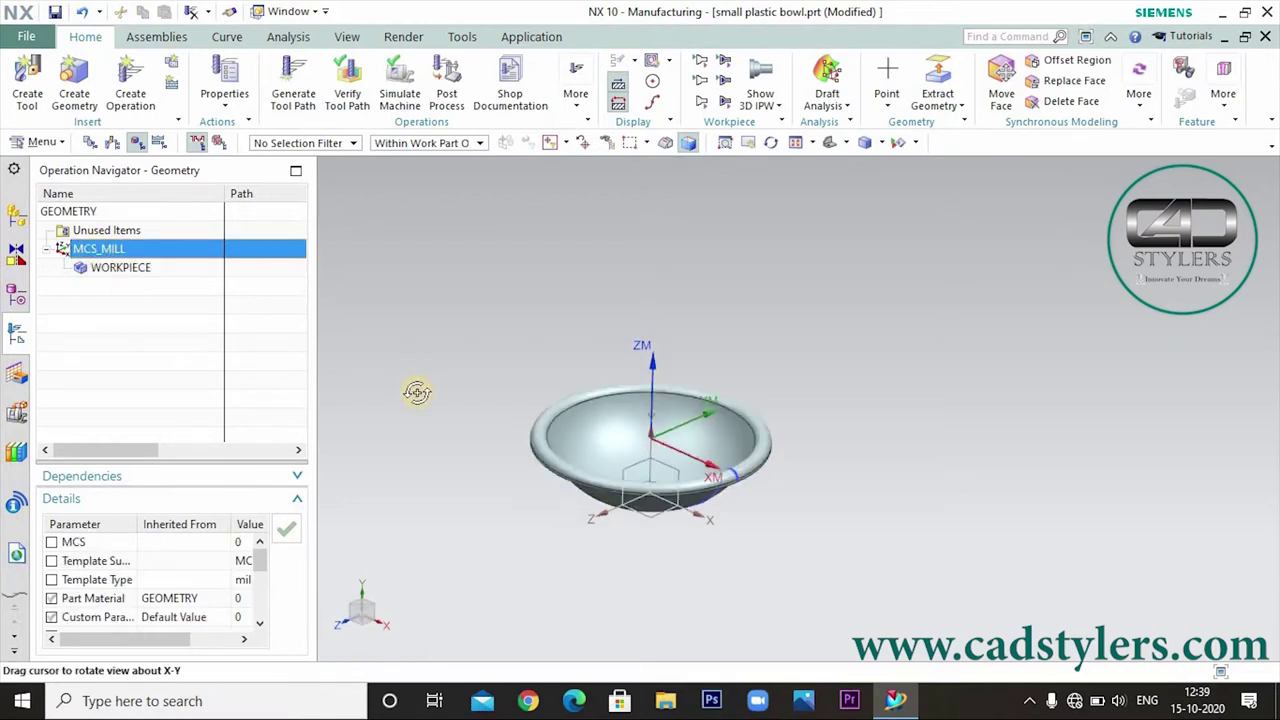
pyautogui.click(130, 270)
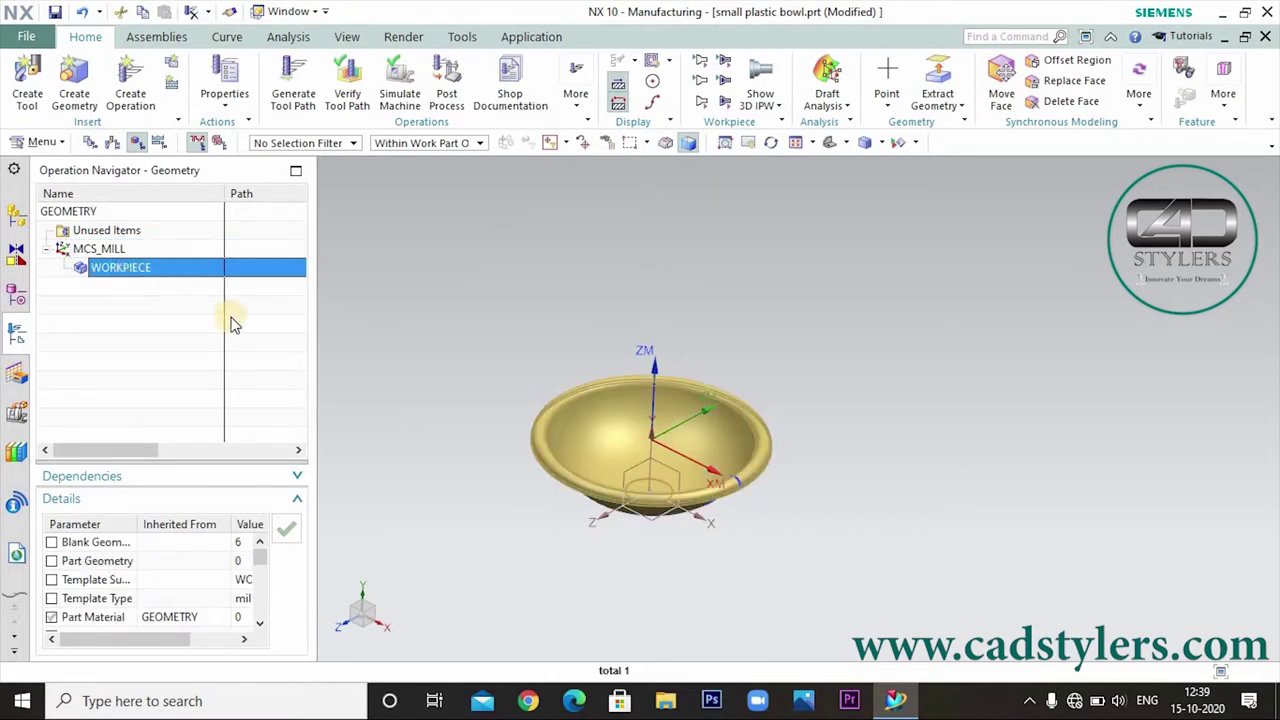
pyautogui.moveTo(446, 393)
pyautogui.mouseDown(button='middle')
pyautogui.moveTo(443, 354)
pyautogui.moveTo(448, 386)
pyautogui.mouseUp(button='middle')
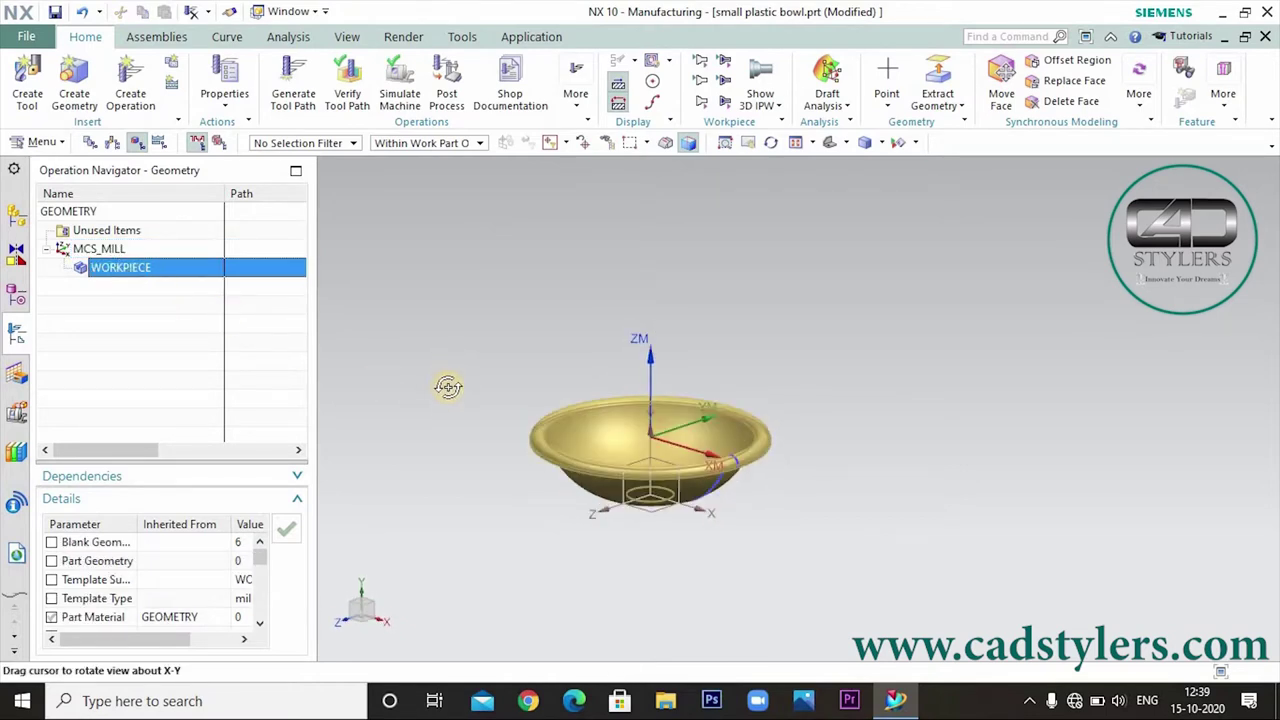
pyautogui.rightClick(110, 251)
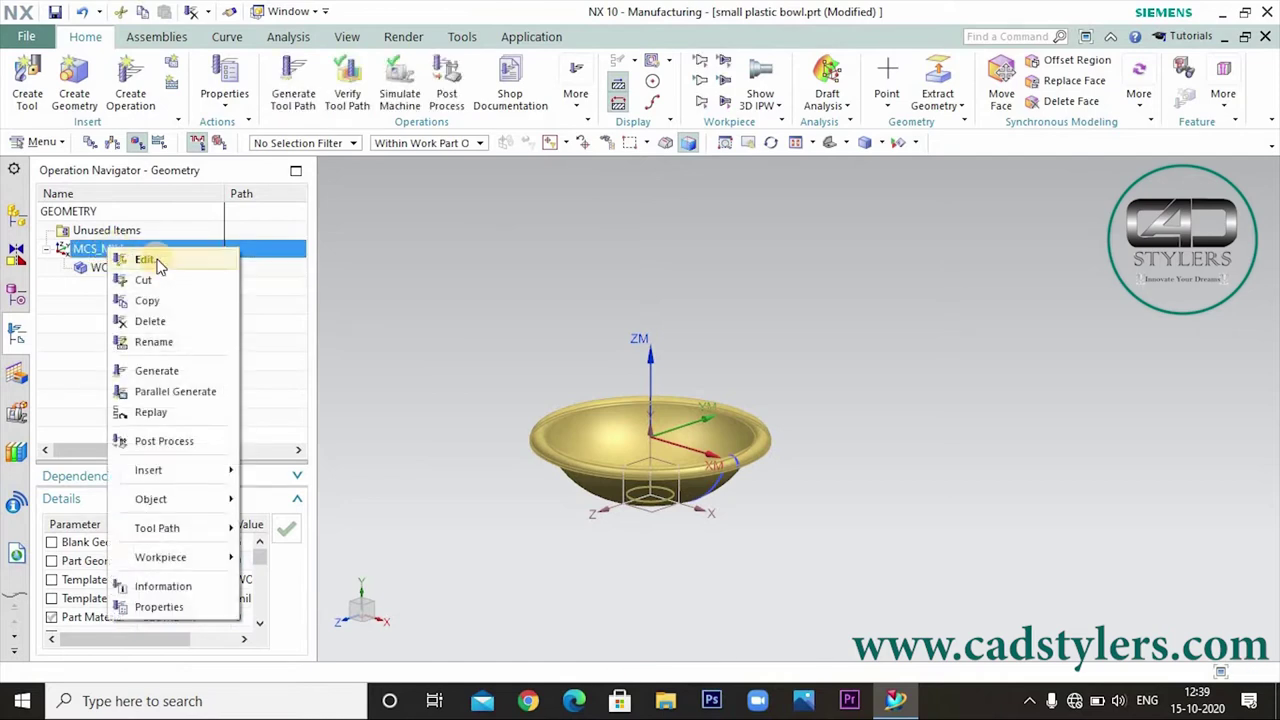
pyautogui.click(156, 261)
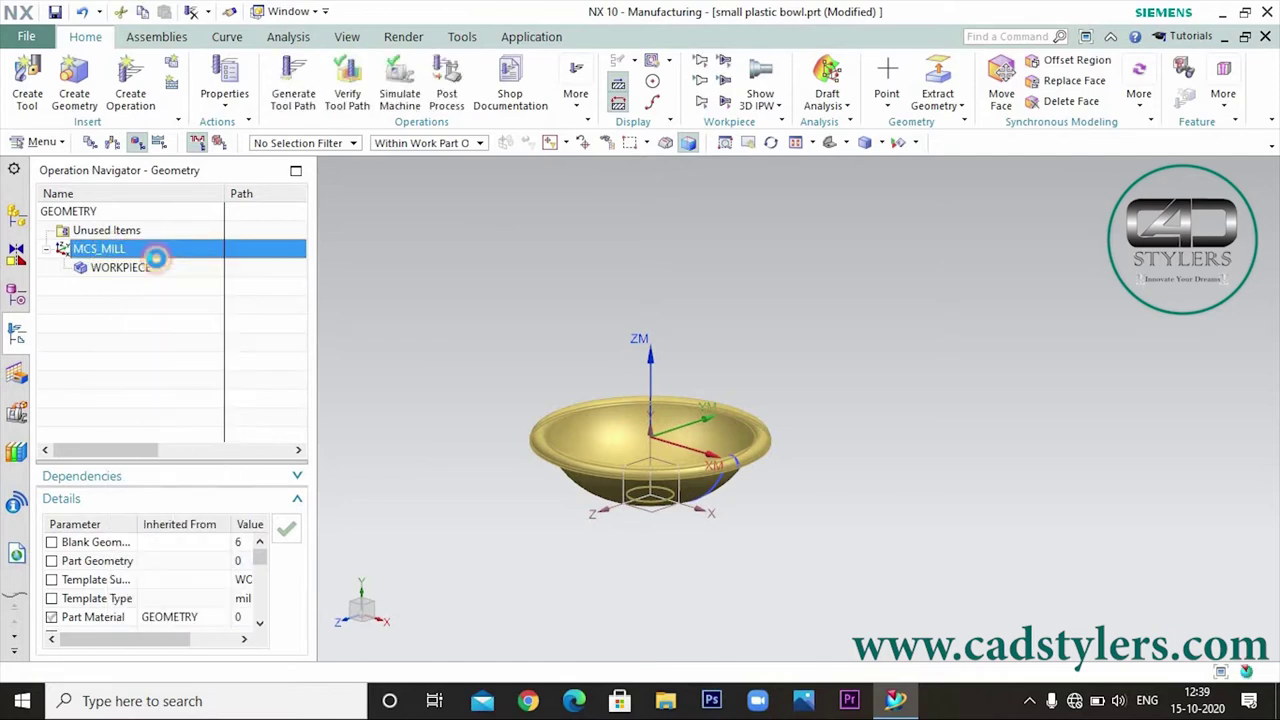
# Step: Keep the Dynamic CSYS type with ZM pointing up and accept the MCS_MILL settings
pyautogui.click(327, 223)
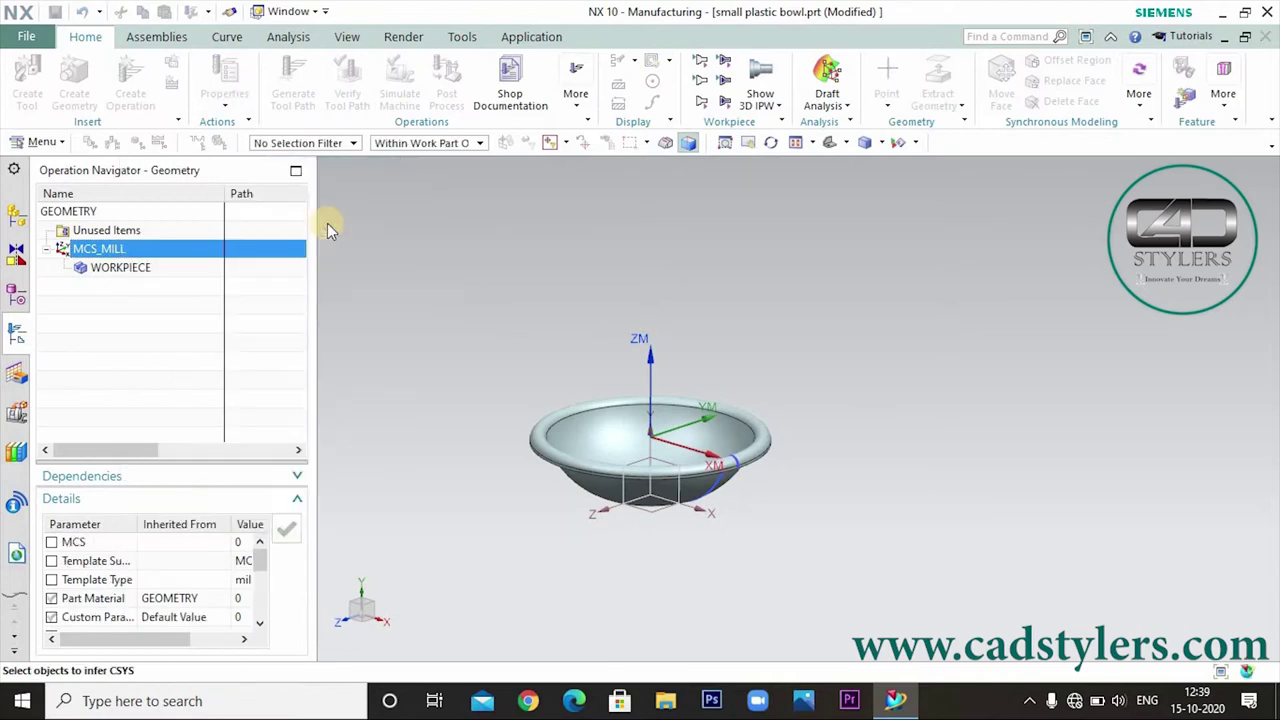
pyautogui.click(330, 224)
pyautogui.click(327, 223)
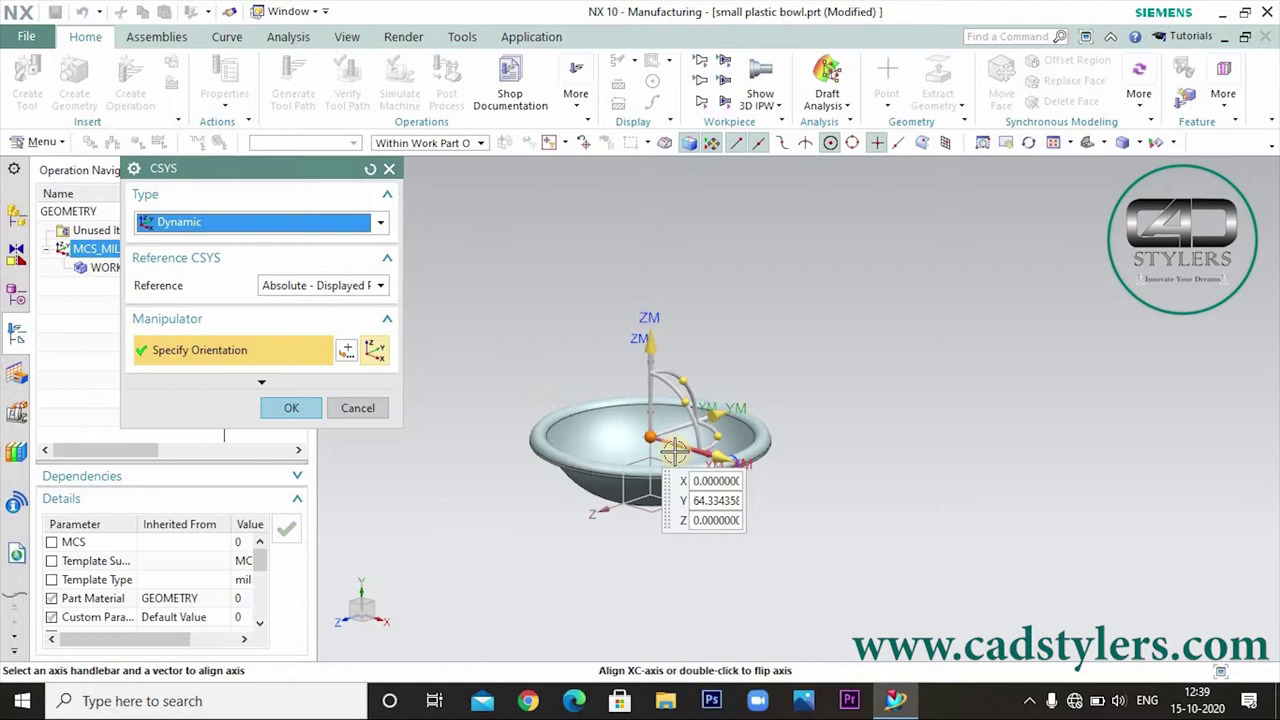
pyautogui.scroll(2, 680, 450)
pyautogui.scroll(3, 680, 450)
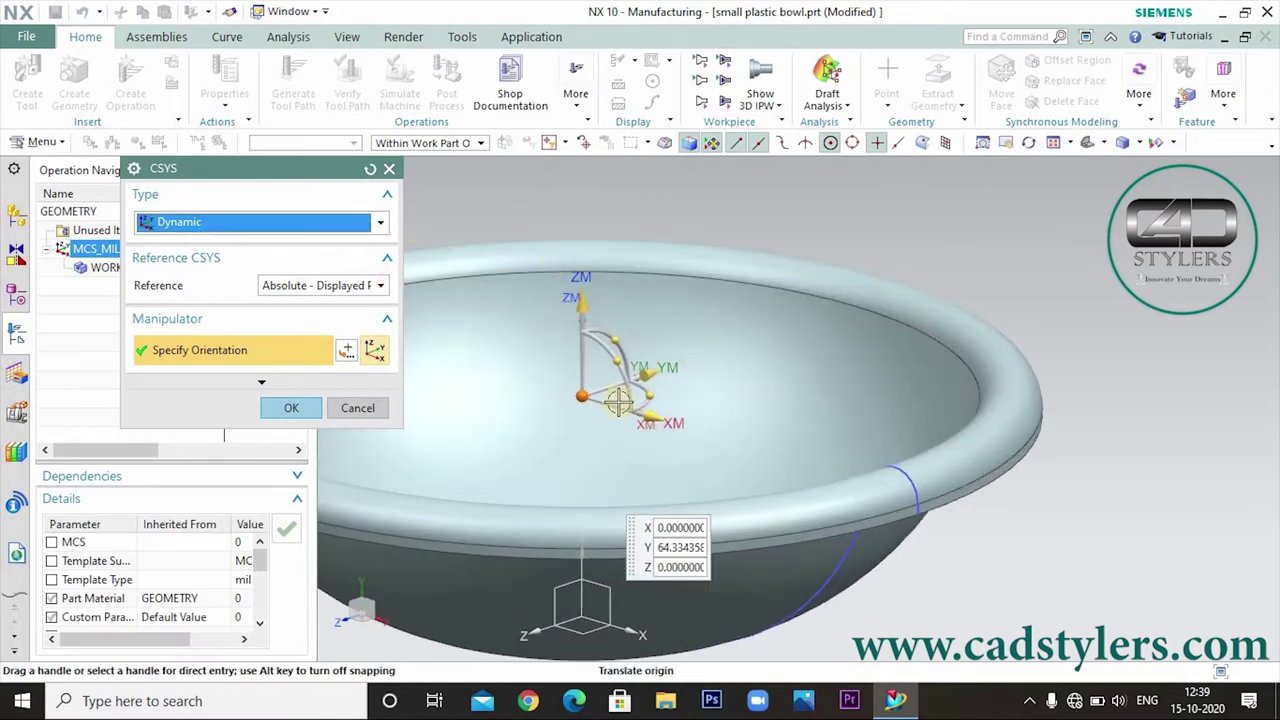
pyautogui.scroll(-3, 800, 410)
pyautogui.moveTo(1003, 466)
pyautogui.mouseDown(button='middle')
pyautogui.moveTo(1013, 452)
pyautogui.moveTo(986, 466)
pyautogui.mouseUp(button='middle')
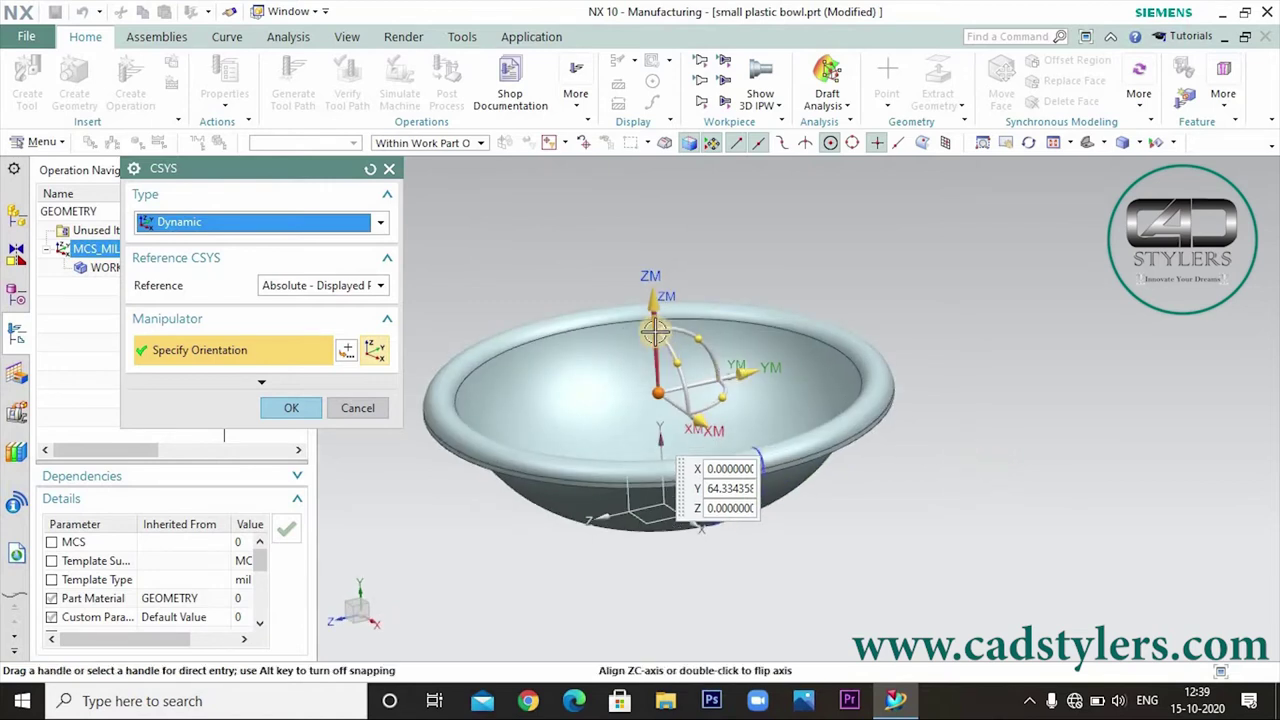
pyautogui.scroll(3, 655, 328)
pyautogui.scroll(-3, 657, 357)
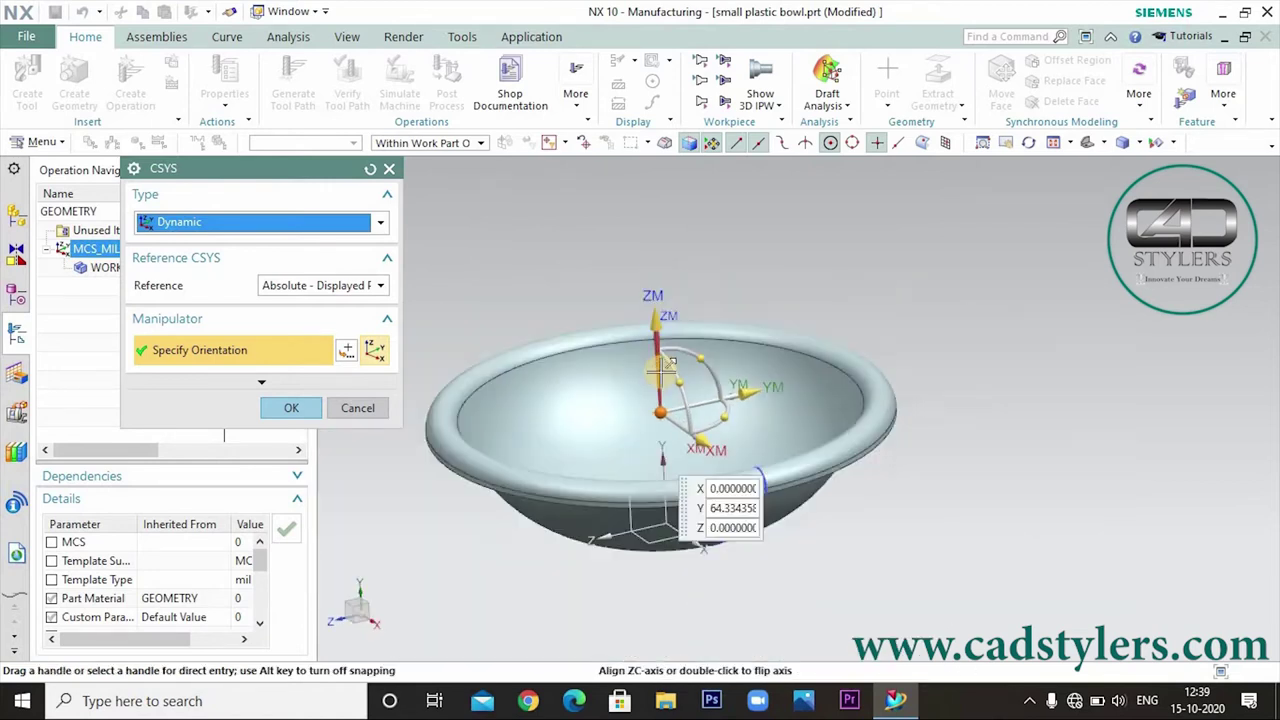
pyautogui.scroll(-4, 662, 370)
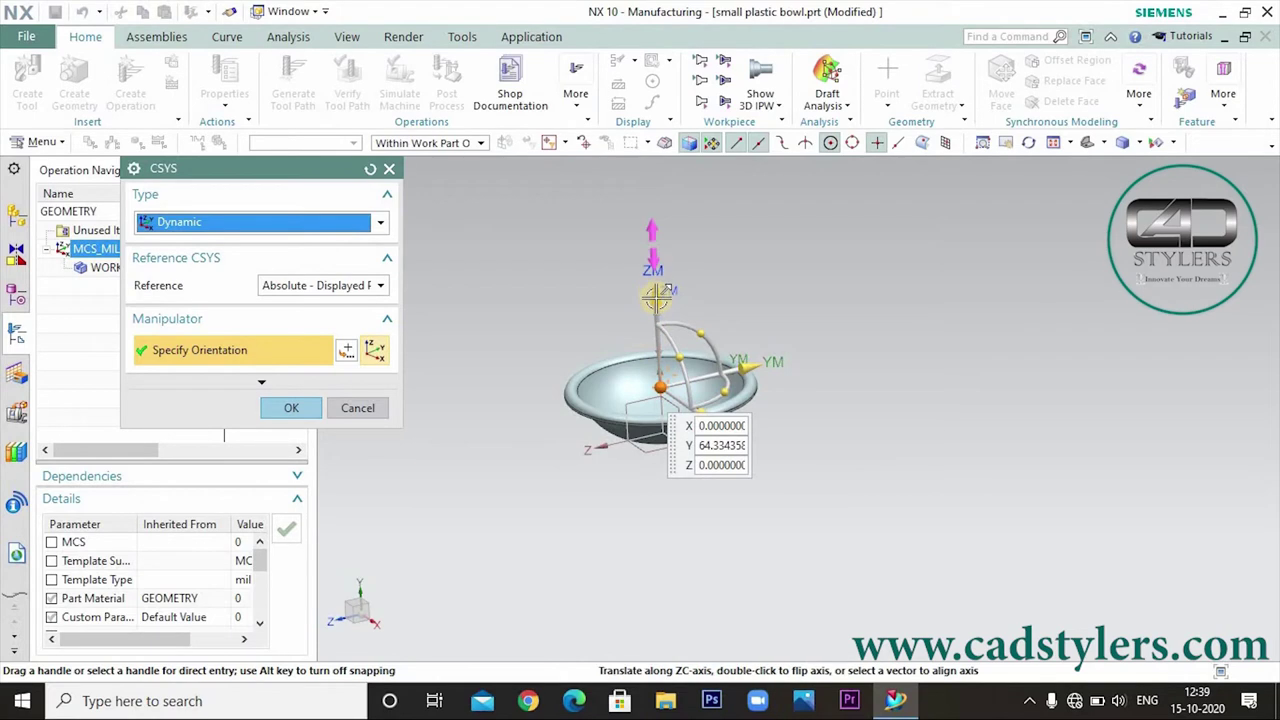
pyautogui.click(291, 407)
pyautogui.click(295, 511)
# Step: Edit WORKPIECE and specify the bowl as its part geometry
pyautogui.rightClick(118, 267)
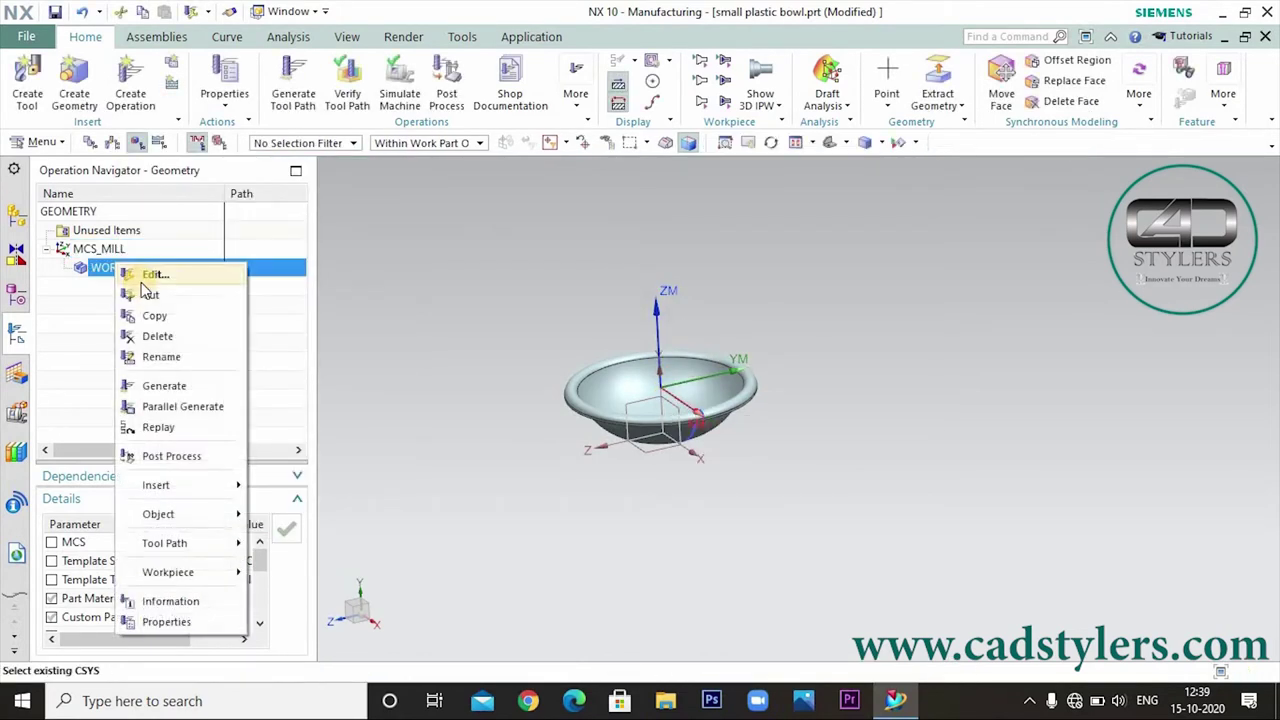
pyautogui.click(148, 275)
pyautogui.click(343, 228)
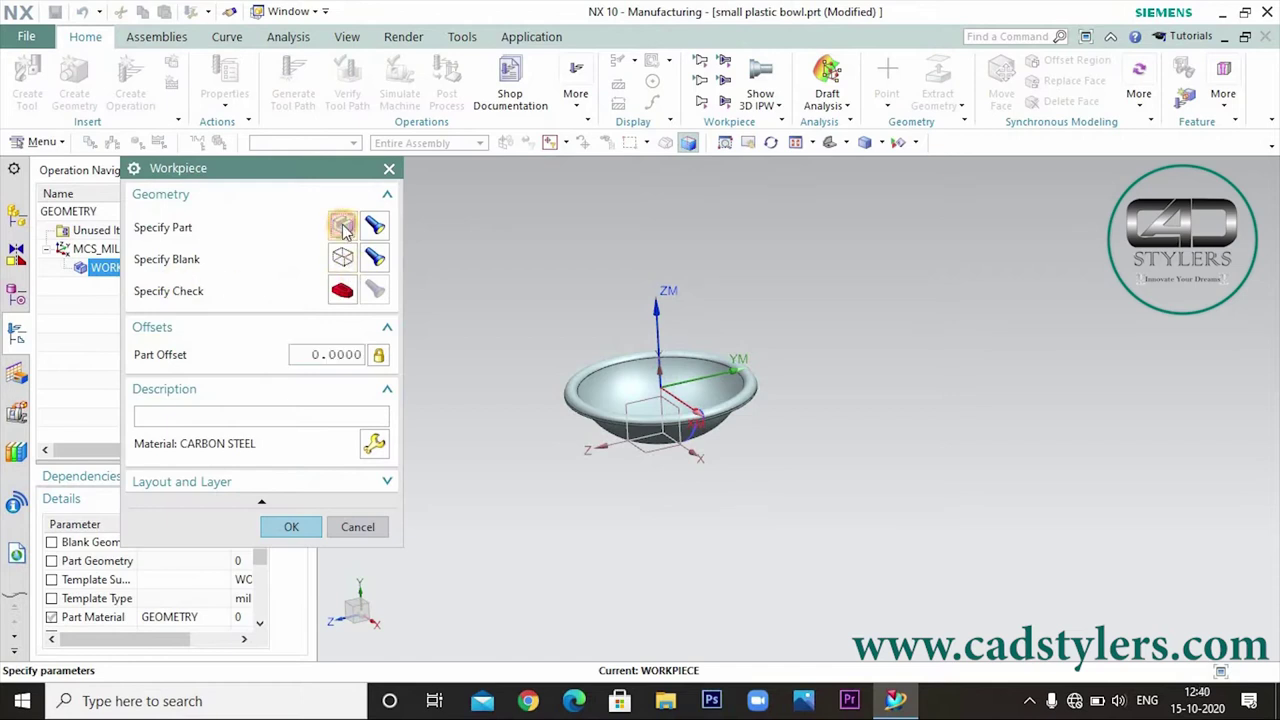
pyautogui.click(287, 488)
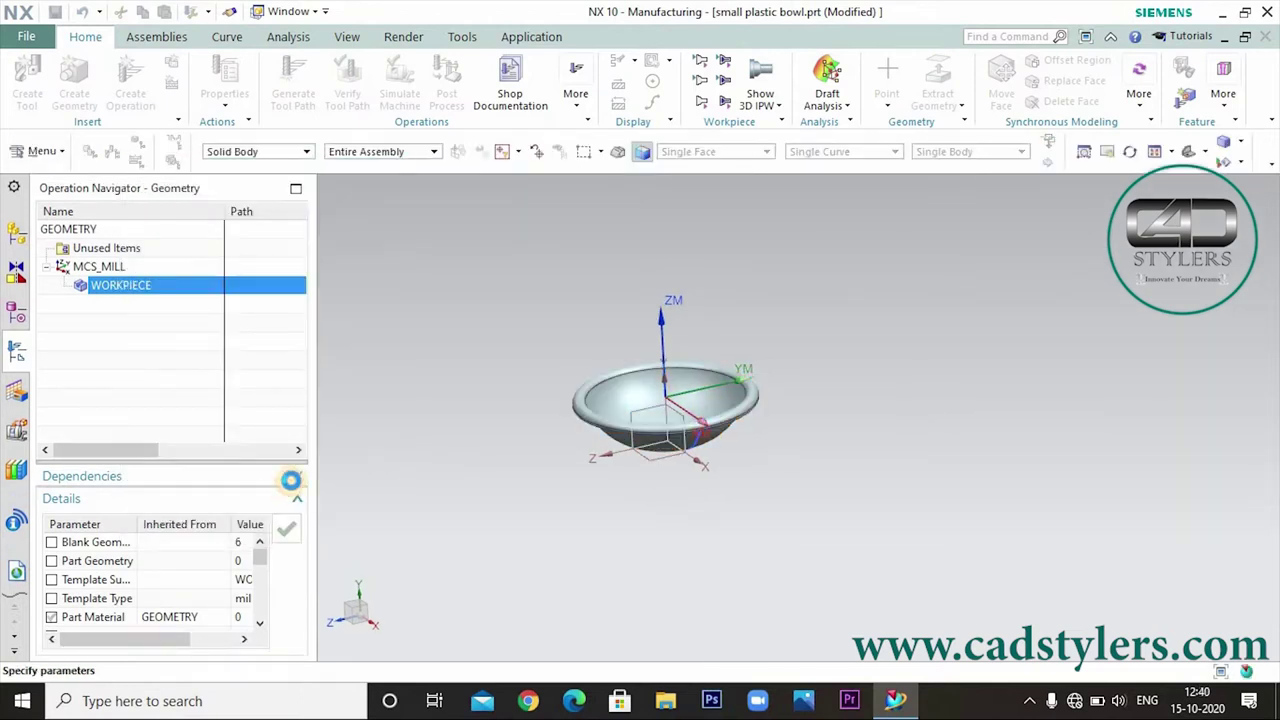
# Step: Add a bounding-block blank around the bowl and confirm the WORKPIECE definition
pyautogui.click(375, 259)
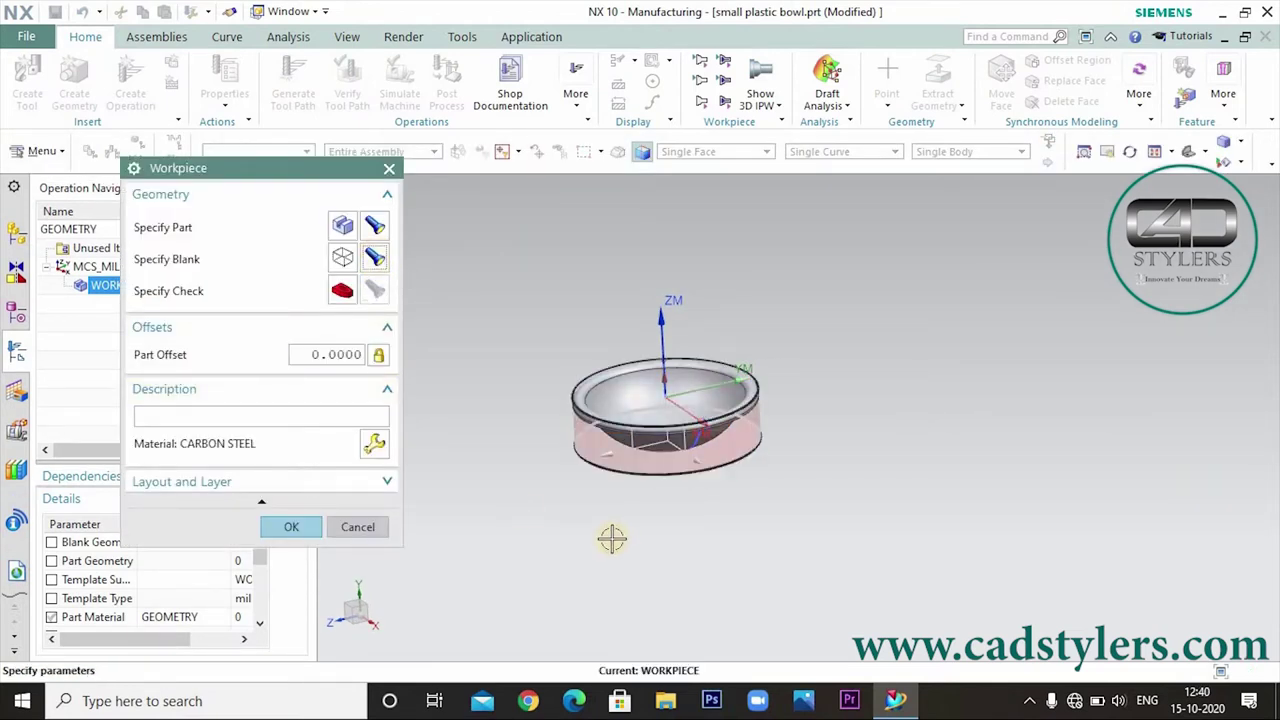
pyautogui.moveTo(623, 500); pyautogui.dragTo(619, 512, button='middle')
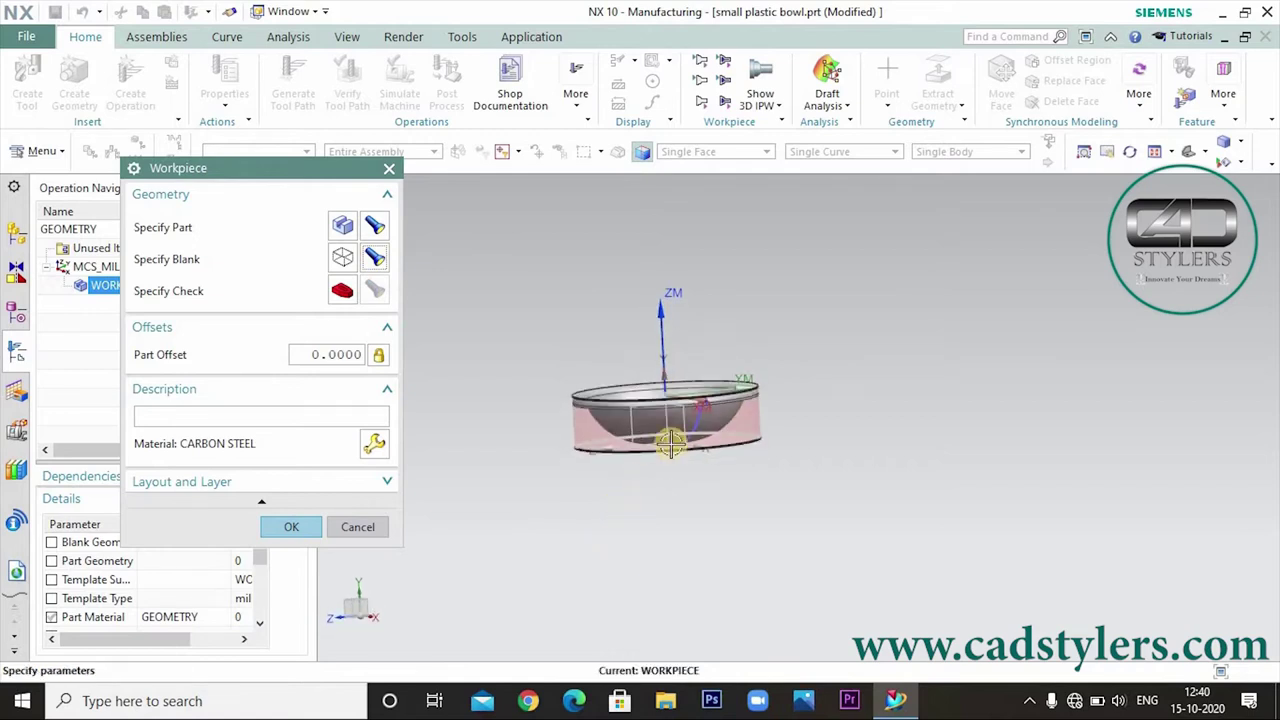
pyautogui.scroll(3, 676, 436)
pyautogui.moveTo(808, 448); pyautogui.dragTo(820, 488, button='middle')
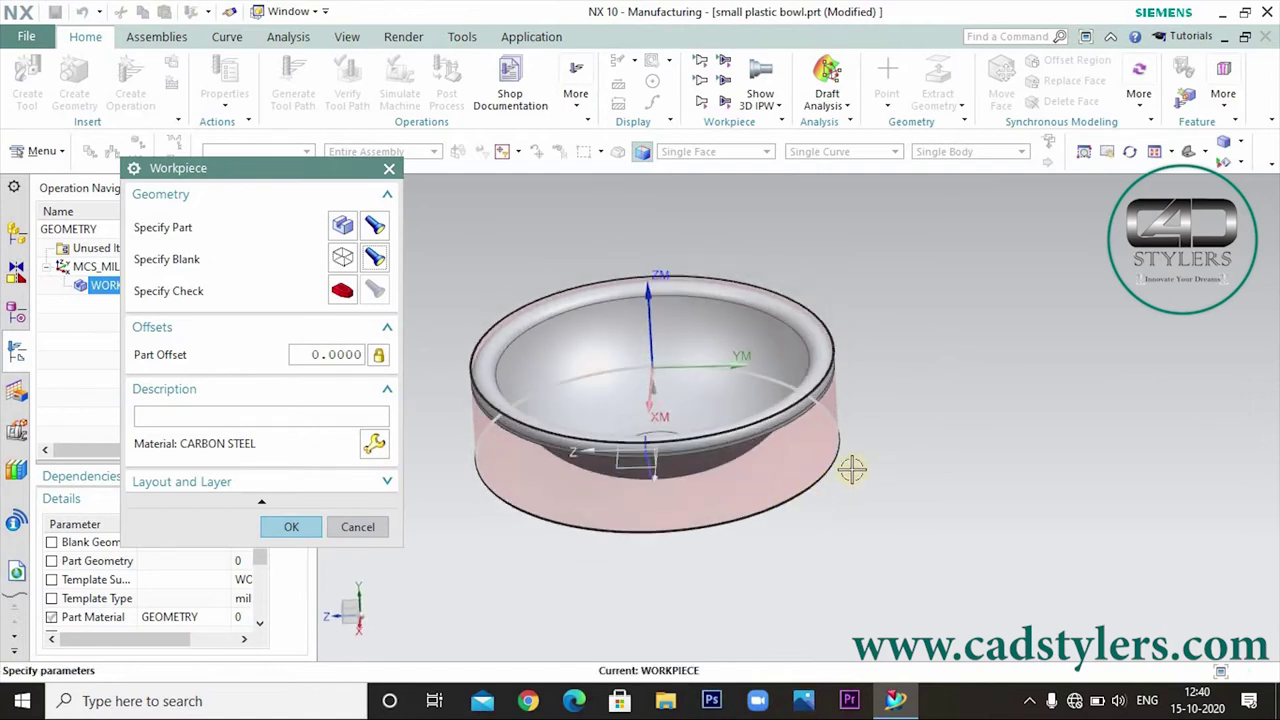
pyautogui.click(282, 527)
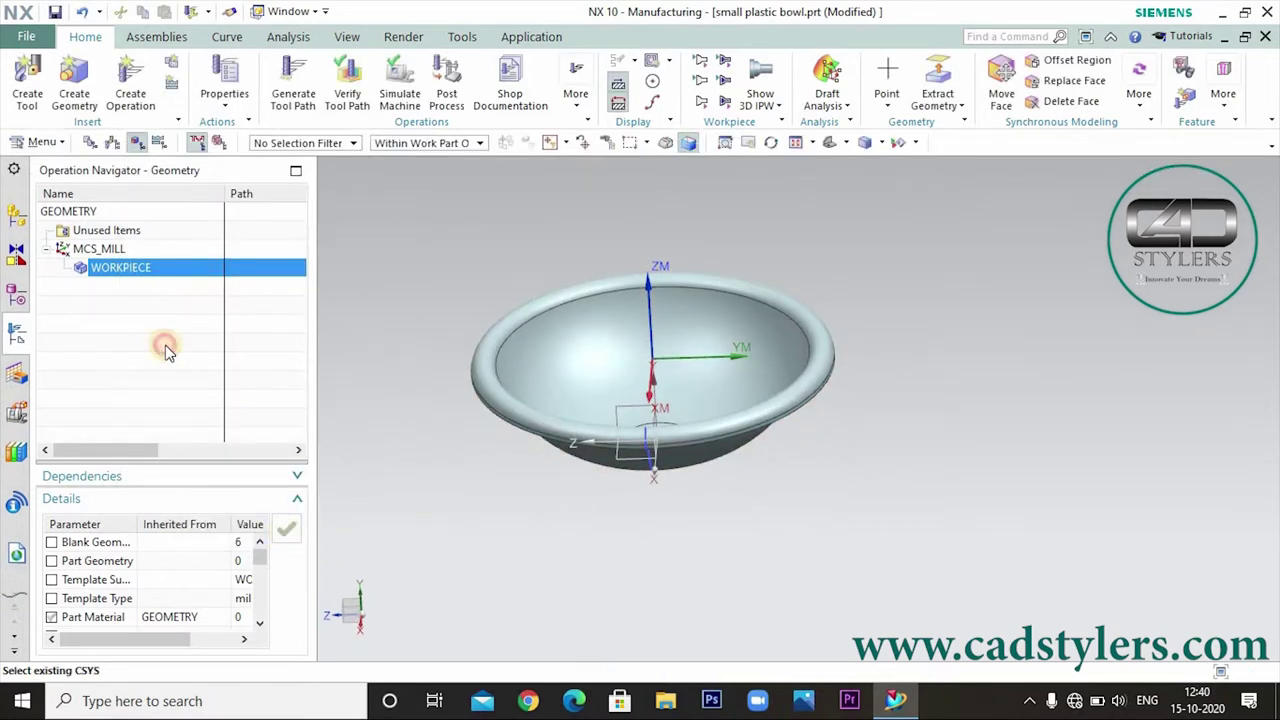
pyautogui.click(165, 347)
pyautogui.moveTo(865, 429); pyautogui.dragTo(966, 343, button='middle')
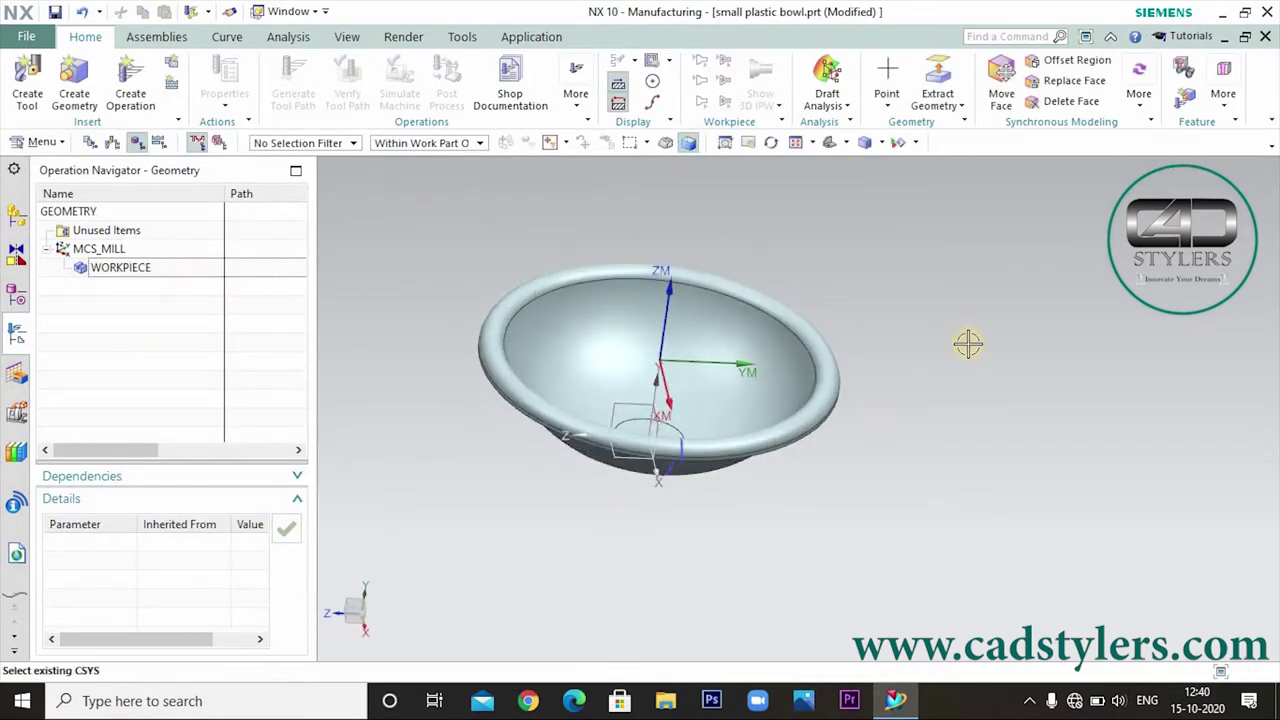
# Step: Create a mill_contour Cavity Mill operation using tool MILL, geometry WORKPIECE and method MILL_ROUGH
pyautogui.click(130, 85)
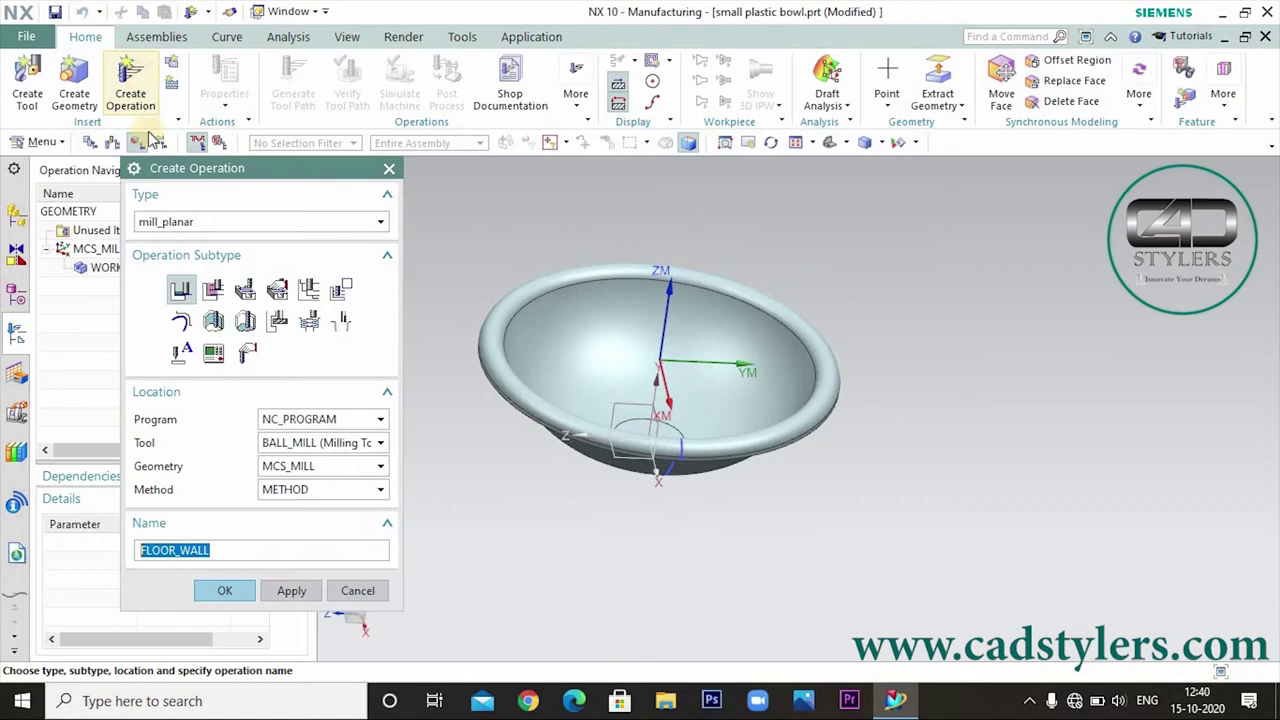
pyautogui.click(262, 222)
pyautogui.click(228, 252)
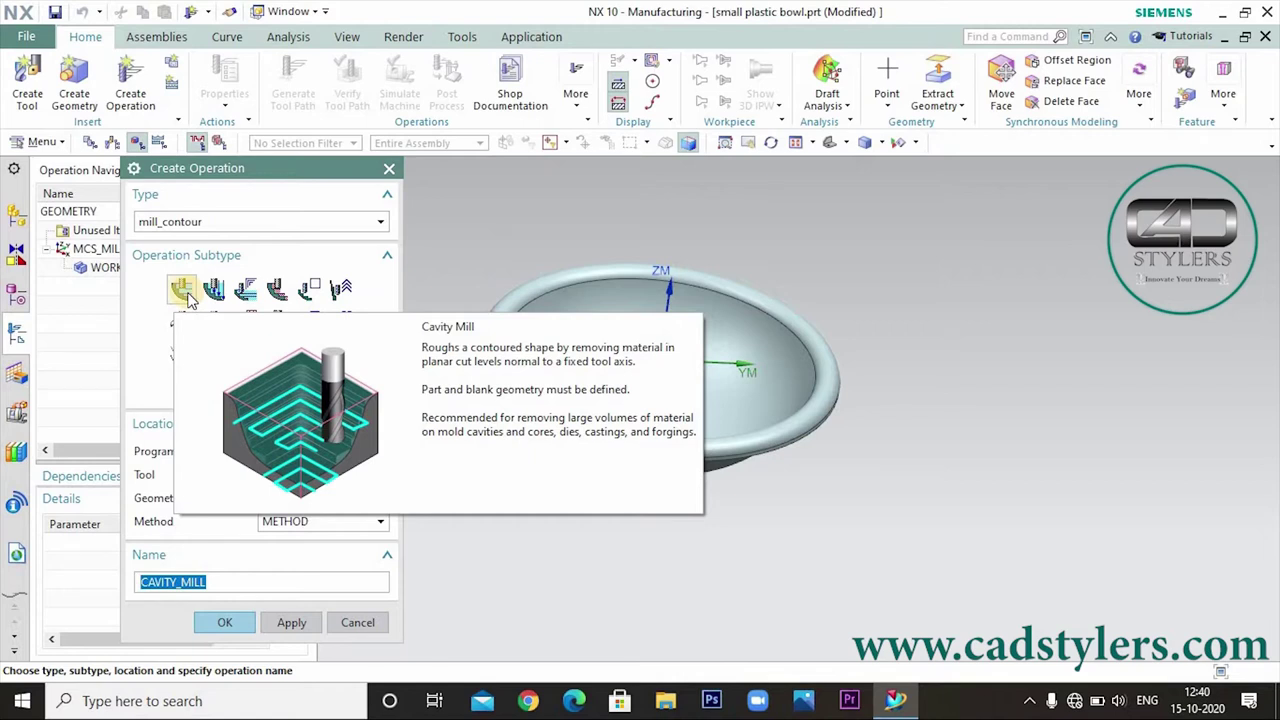
pyautogui.click(308, 521)
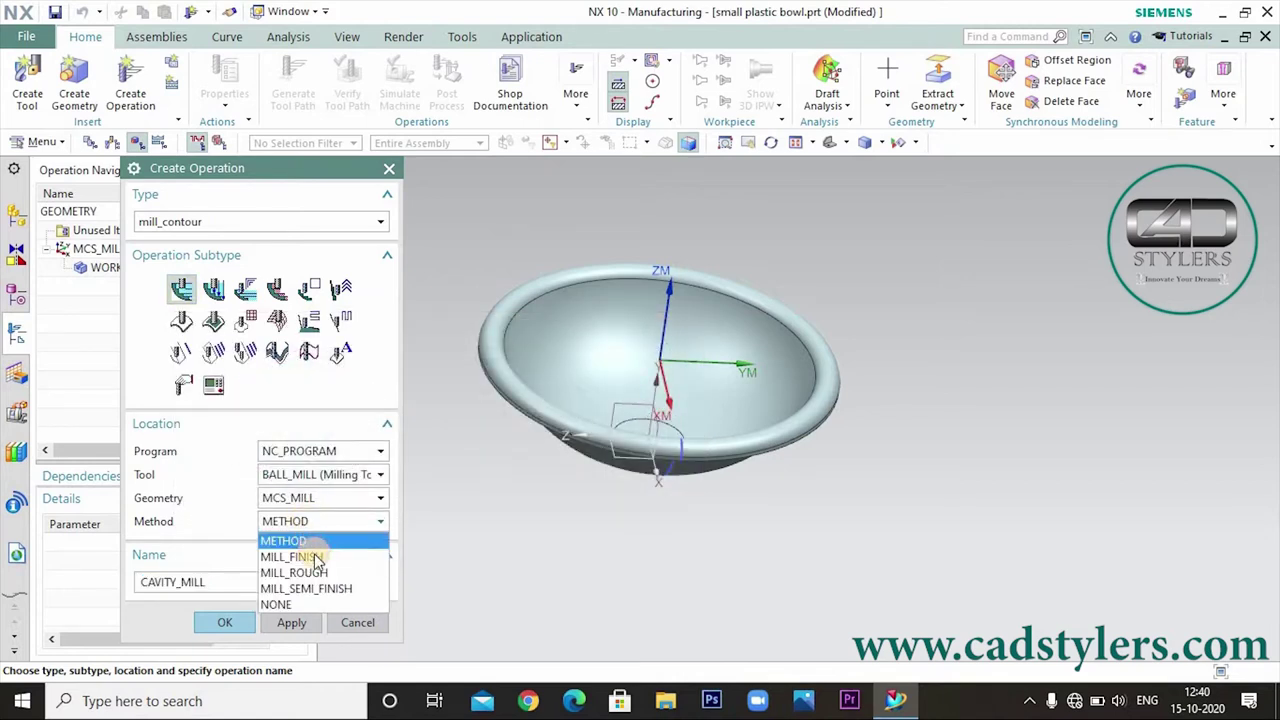
pyautogui.click(316, 573)
pyautogui.click(335, 498)
pyautogui.click(323, 548)
pyautogui.click(322, 474)
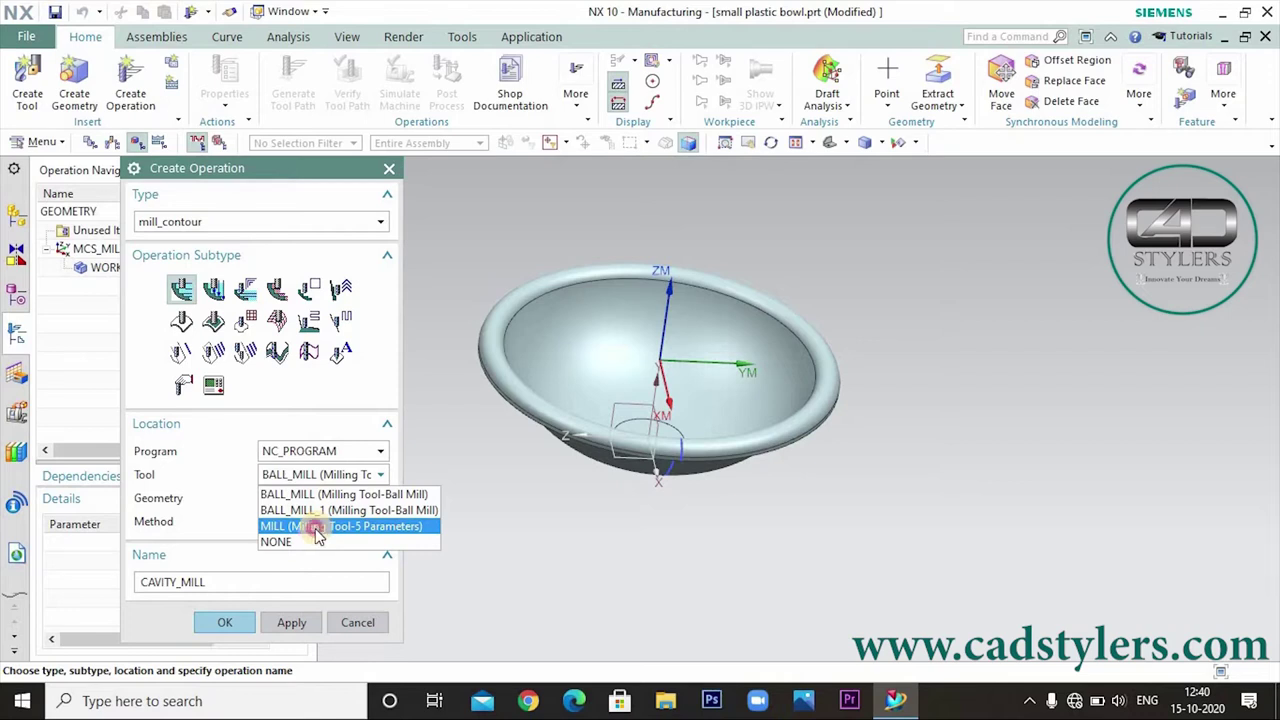
pyautogui.click(316, 527)
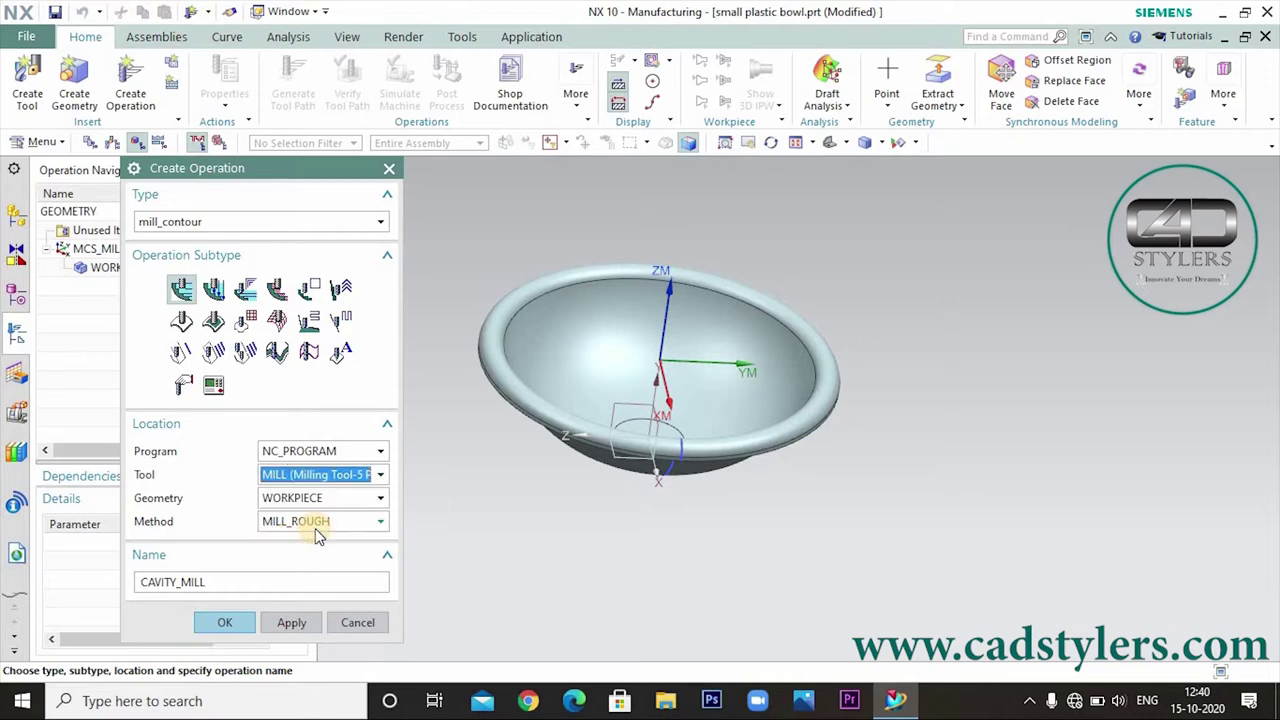
pyautogui.click(278, 478)
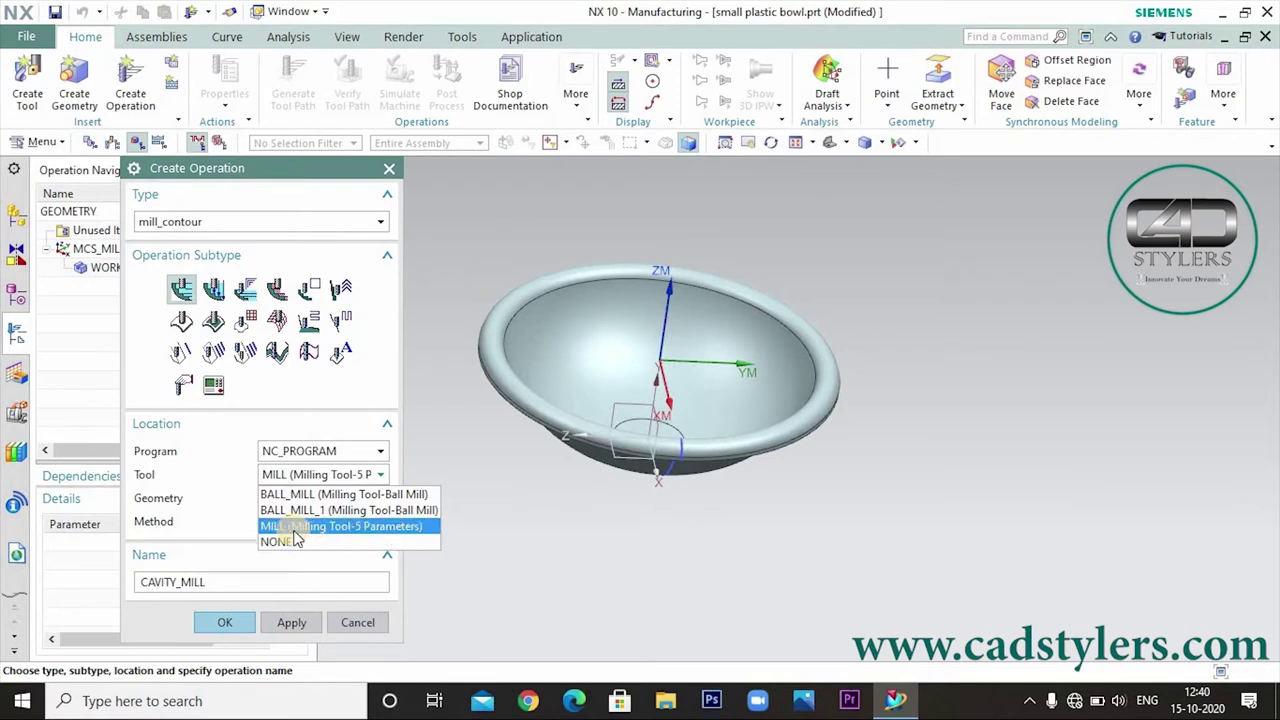
pyautogui.click(293, 527)
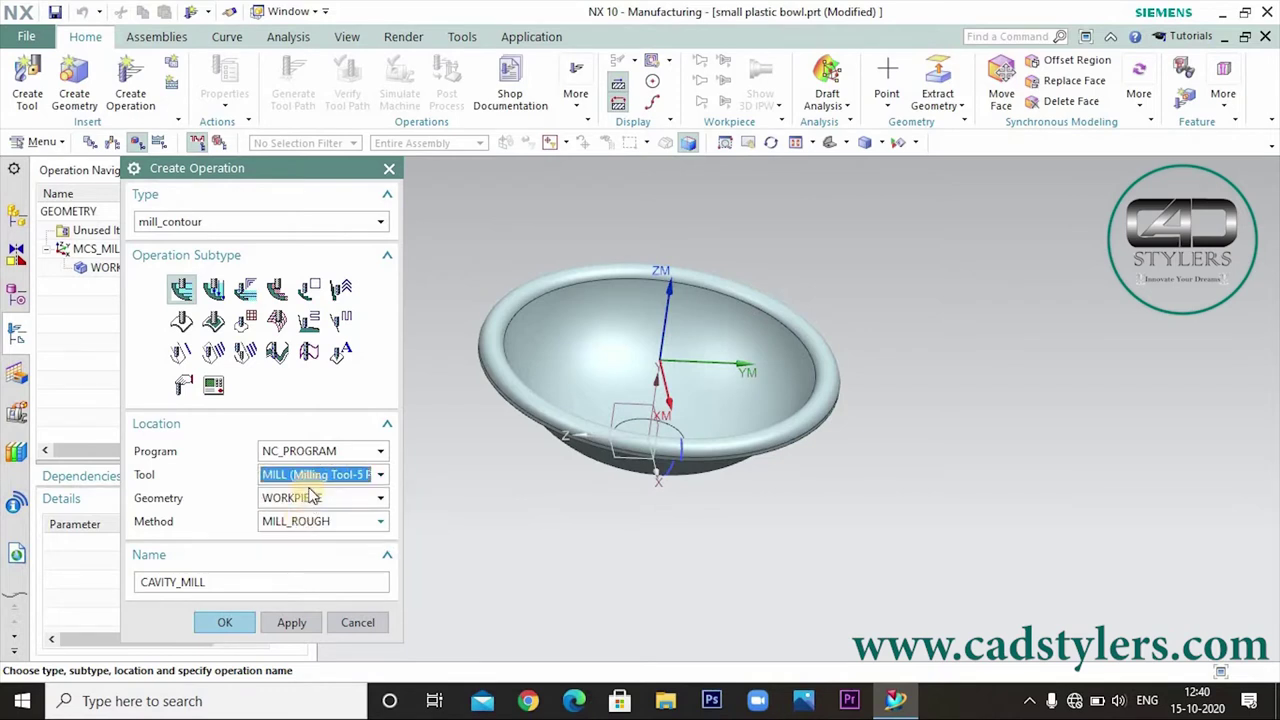
pyautogui.click(228, 618)
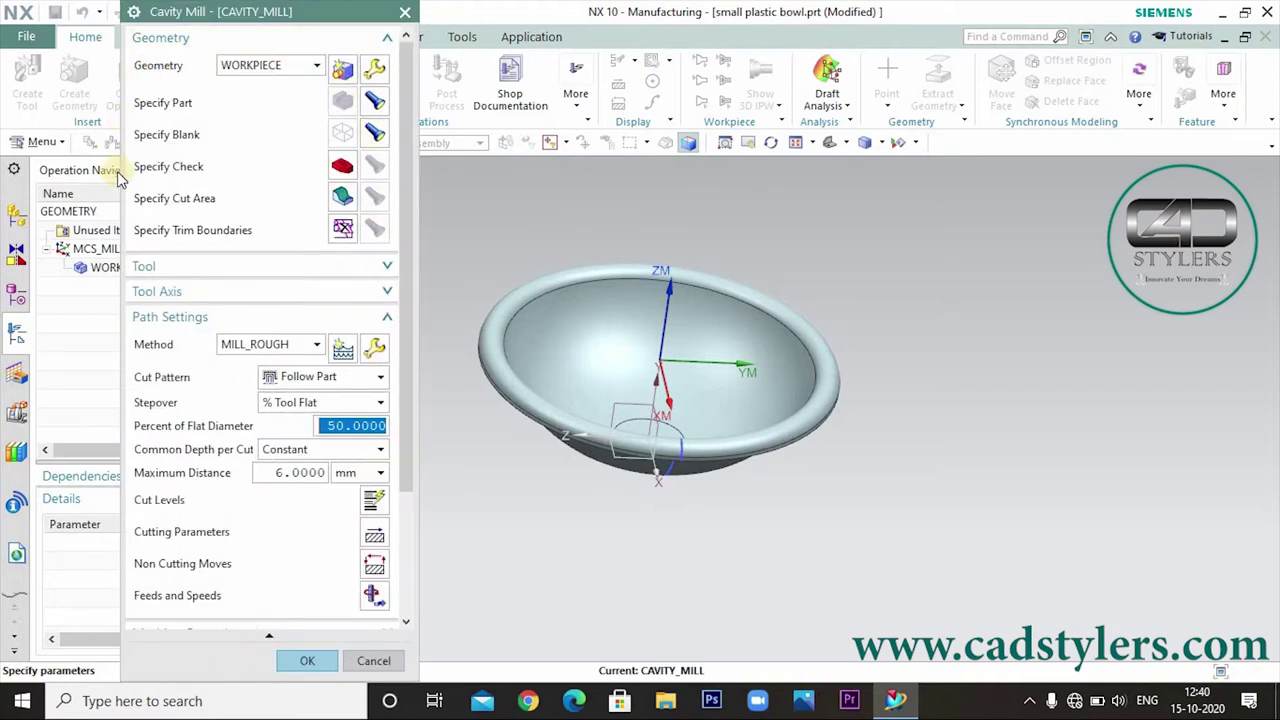
# Step: Open the MILL cutter's Milling Tool-5 Parameters from the Cavity Mill tool section
pyautogui.click(217, 268)
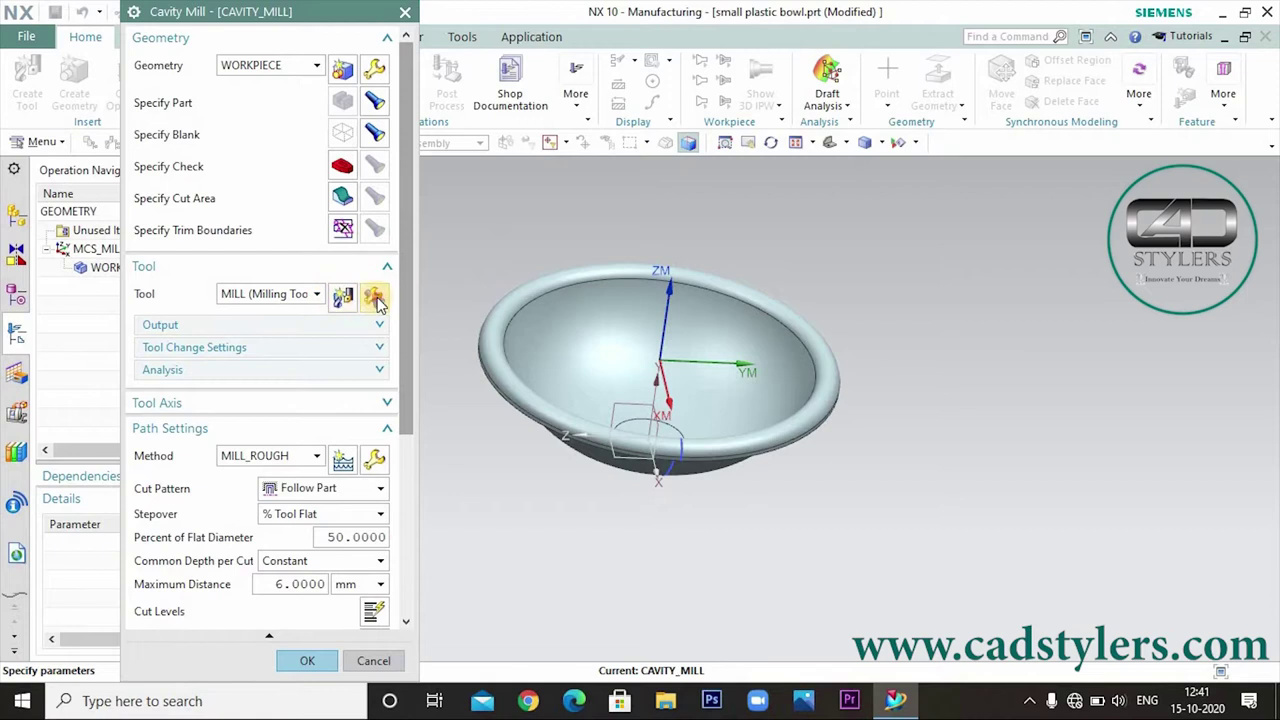
pyautogui.click(375, 297)
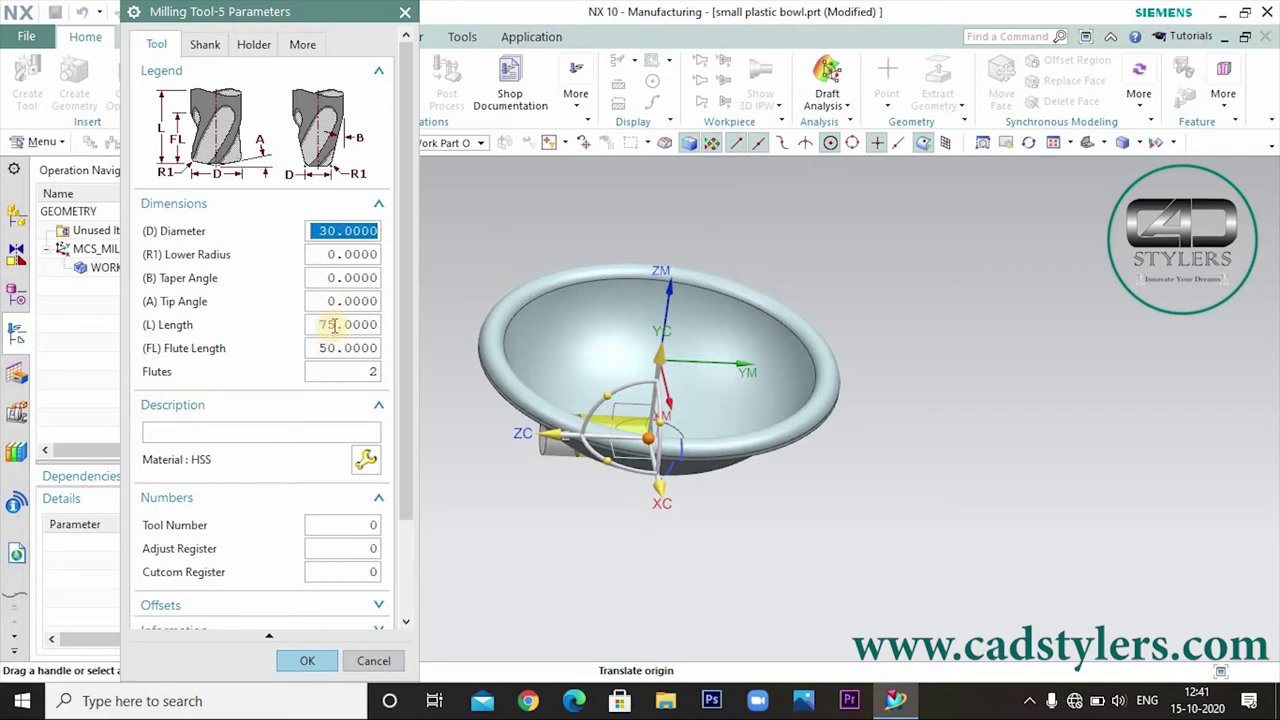
# Step: Set the MILL cutter to length 120, flute length 70 and 5 flutes
pyautogui.doubleClick(331, 325)
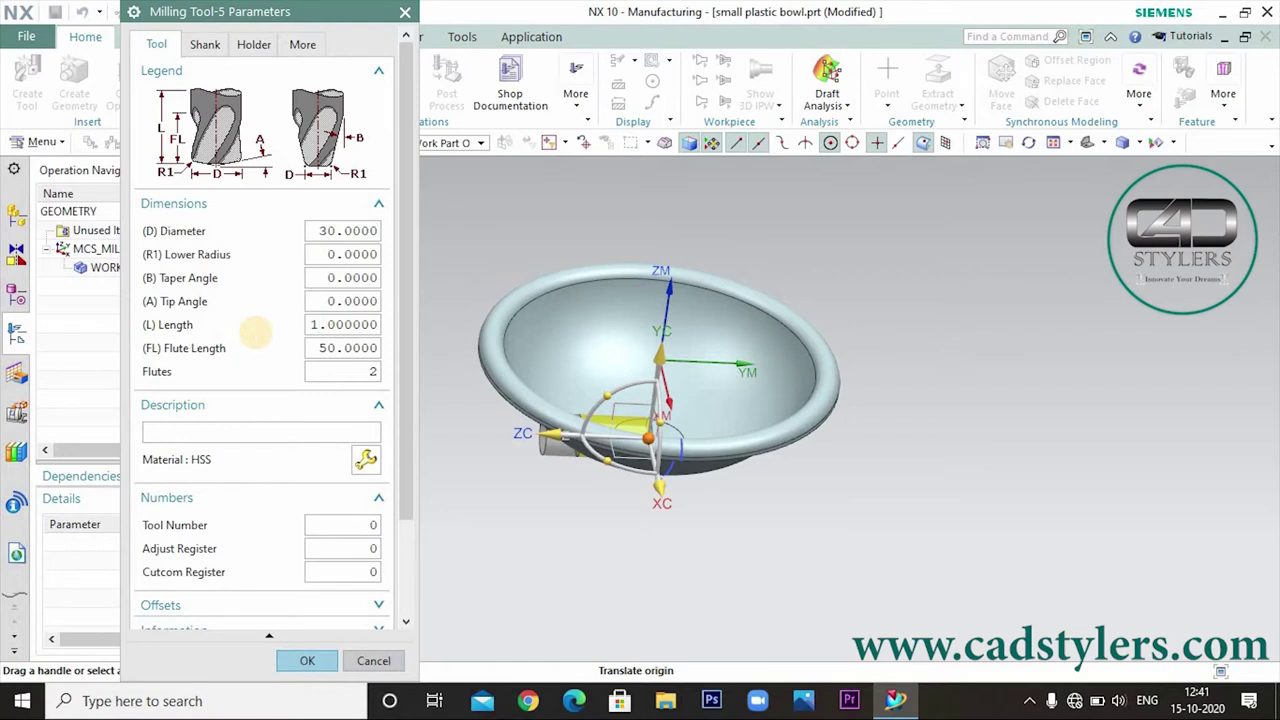
pyautogui.write('0')
pyautogui.press('Return')
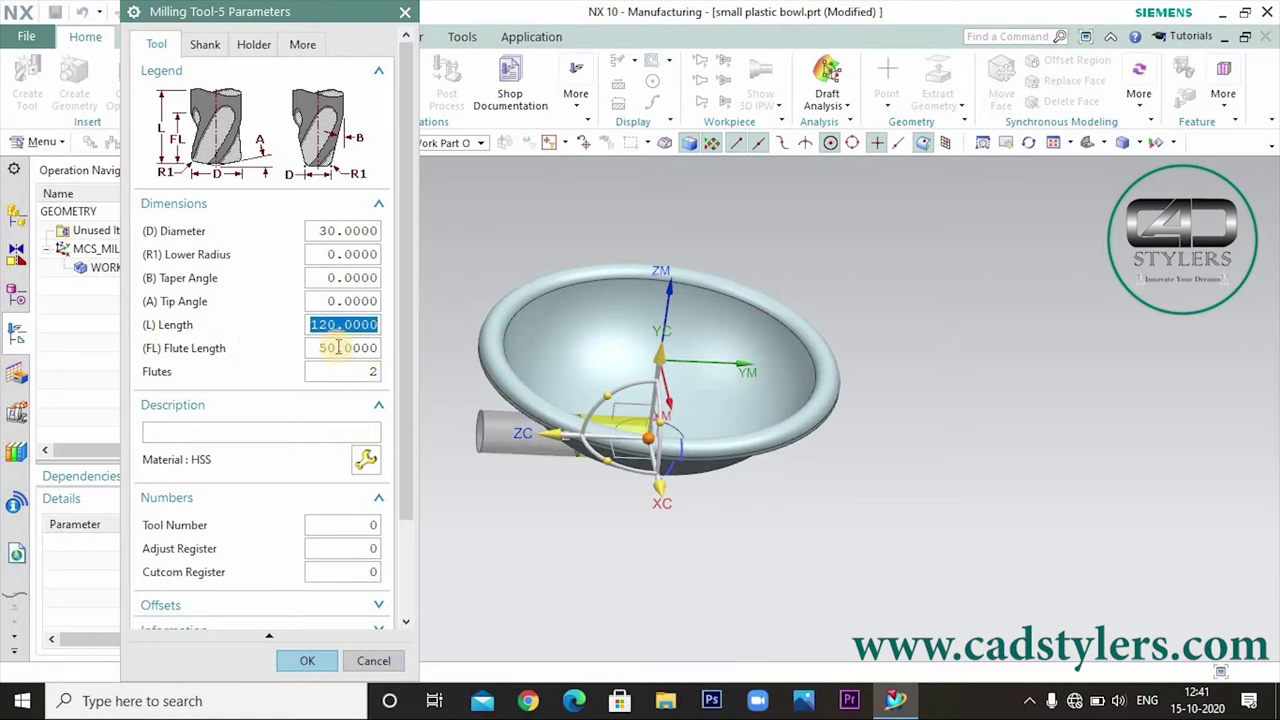
pyautogui.doubleClick(338, 347)
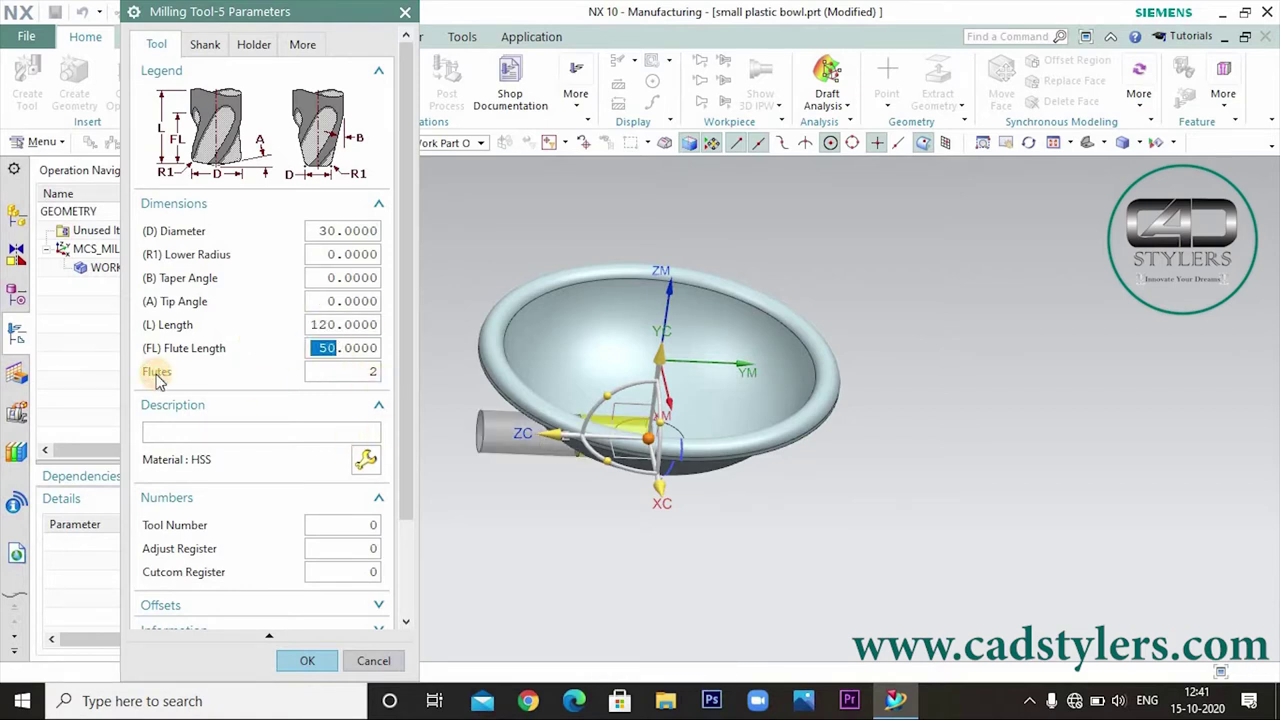
pyautogui.write('0')
pyautogui.press('Return')
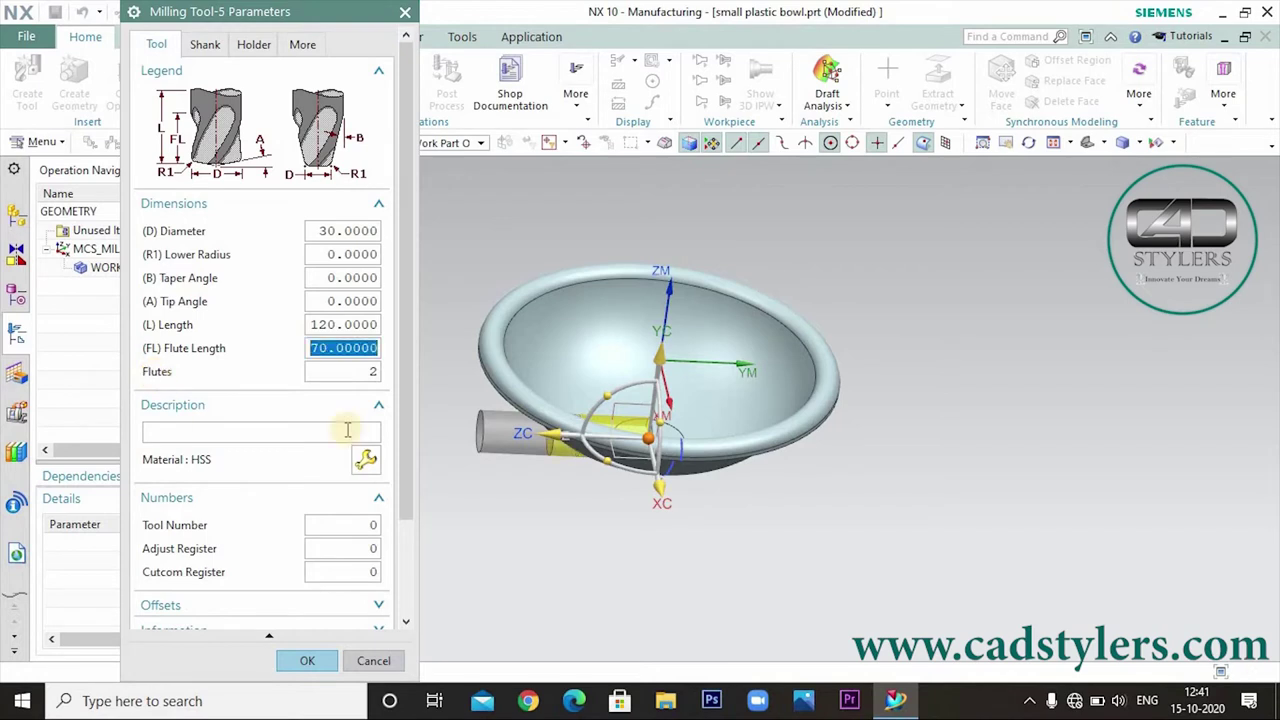
pyautogui.doubleClick(349, 371)
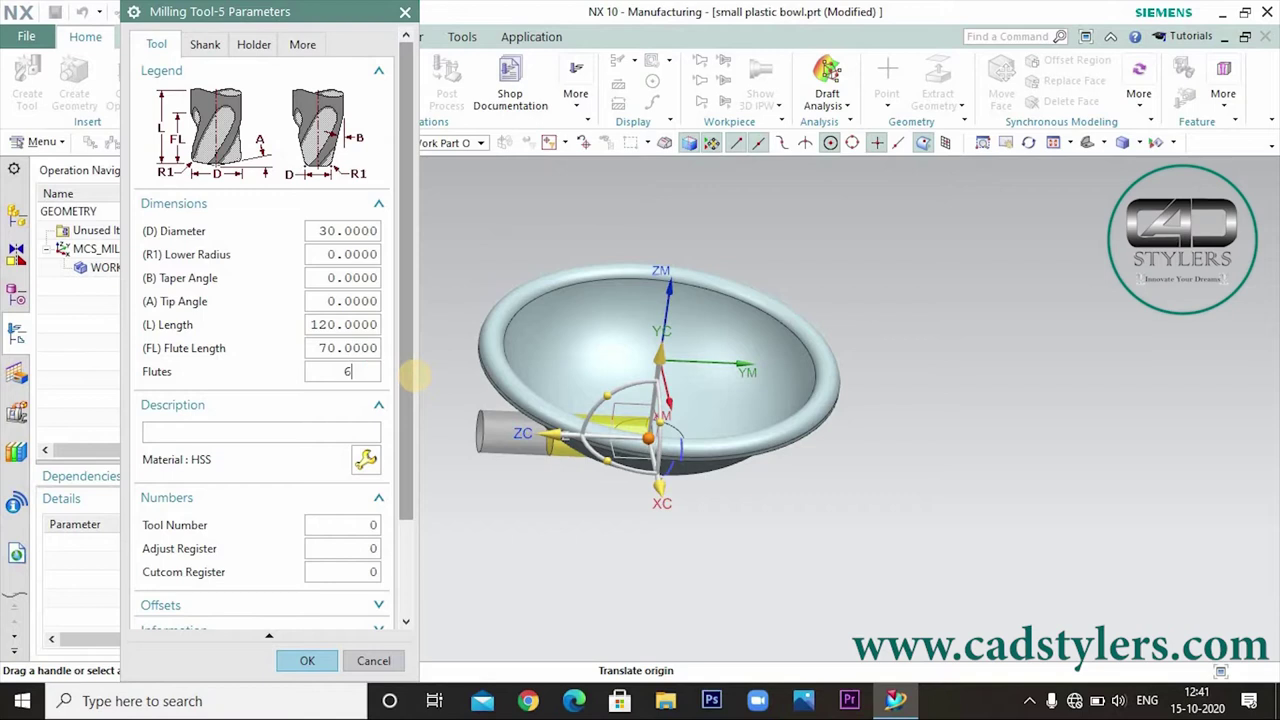
pyautogui.press('Return')
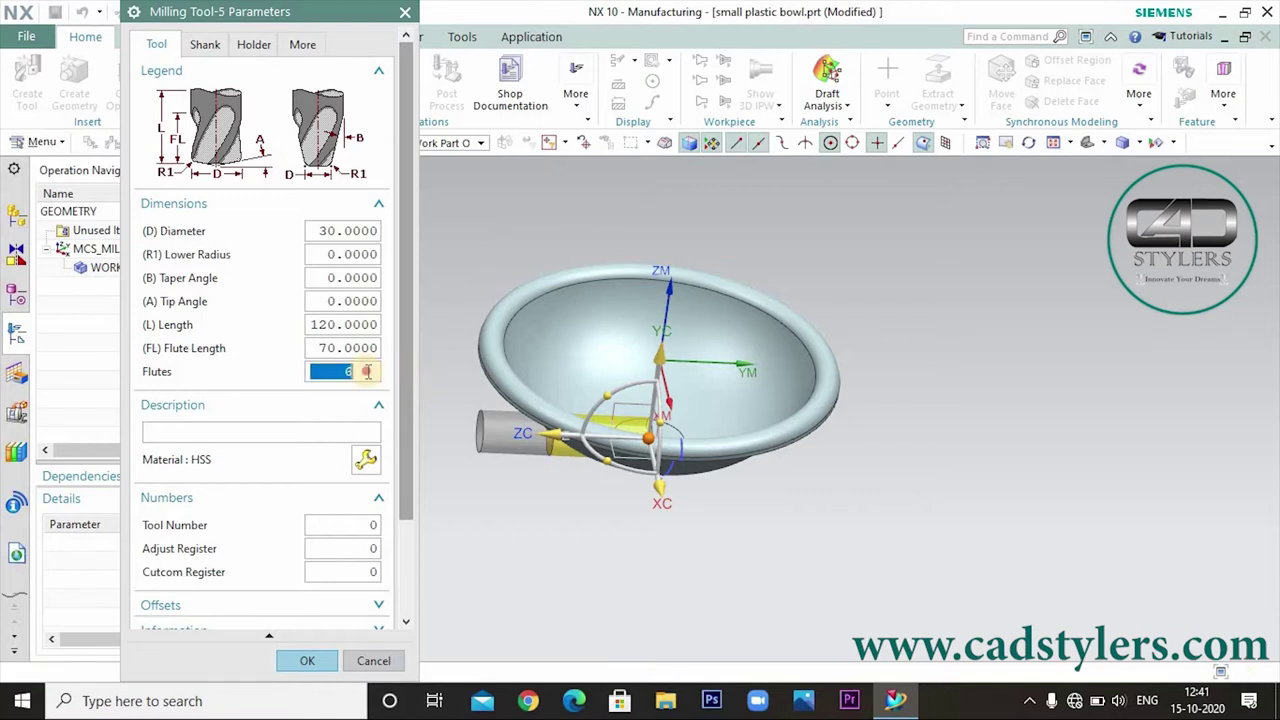
pyautogui.write('5')
pyautogui.press('Return')
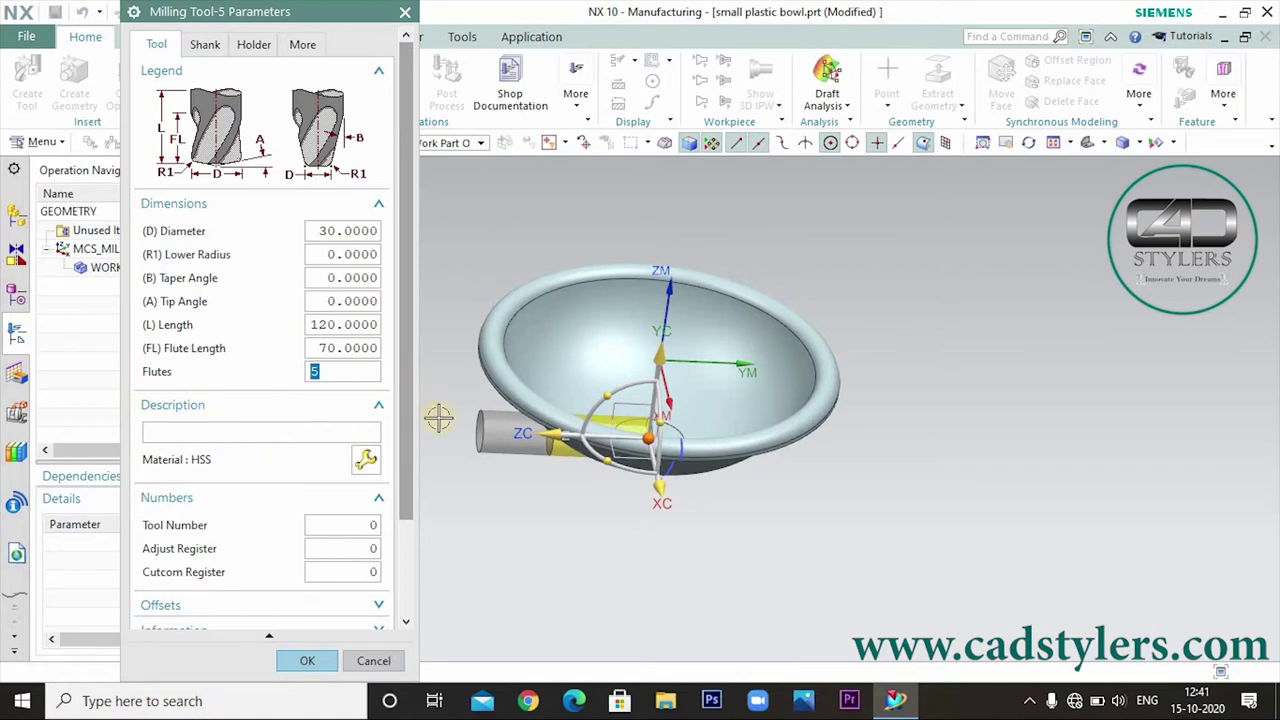
# Step: Shift the tool's displayed origin along ZC and accept the 30 mm cutter
pyautogui.moveTo(762, 482)
pyautogui.mouseDown(button='middle')
pyautogui.moveTo(723, 500)
pyautogui.moveTo(808, 478)
pyautogui.mouseUp(button='middle')
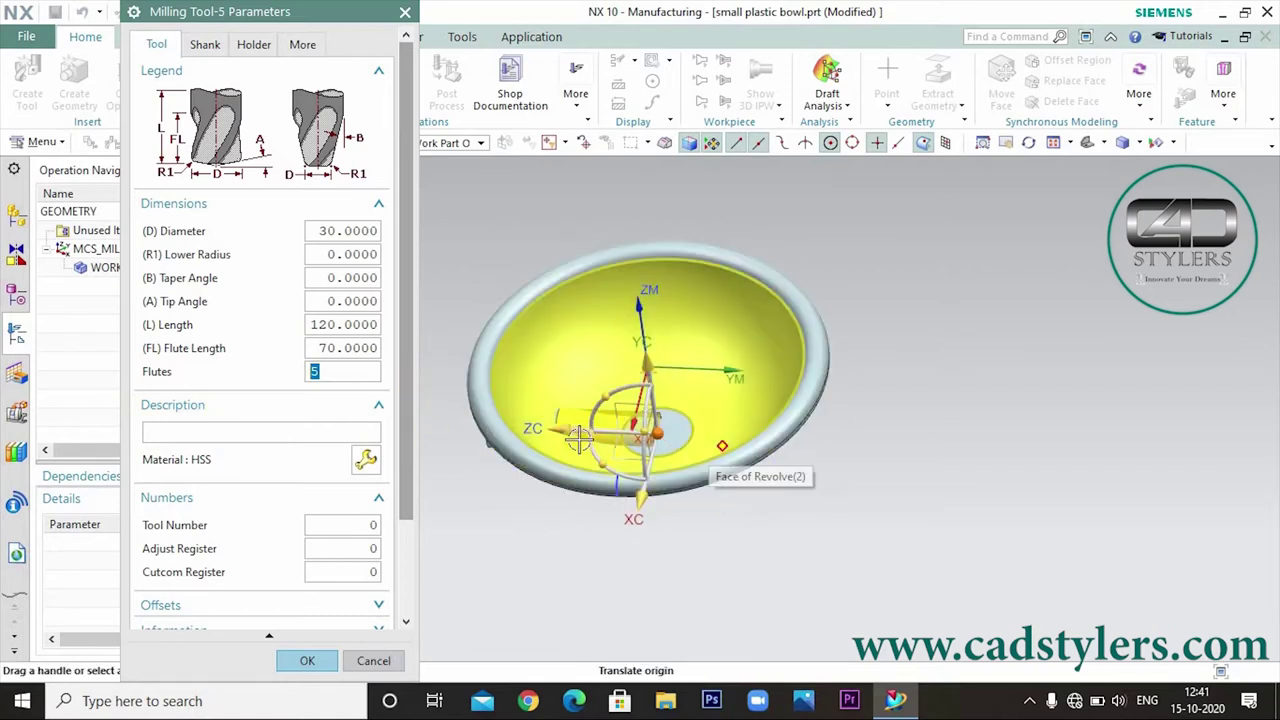
pyautogui.click(529, 441)
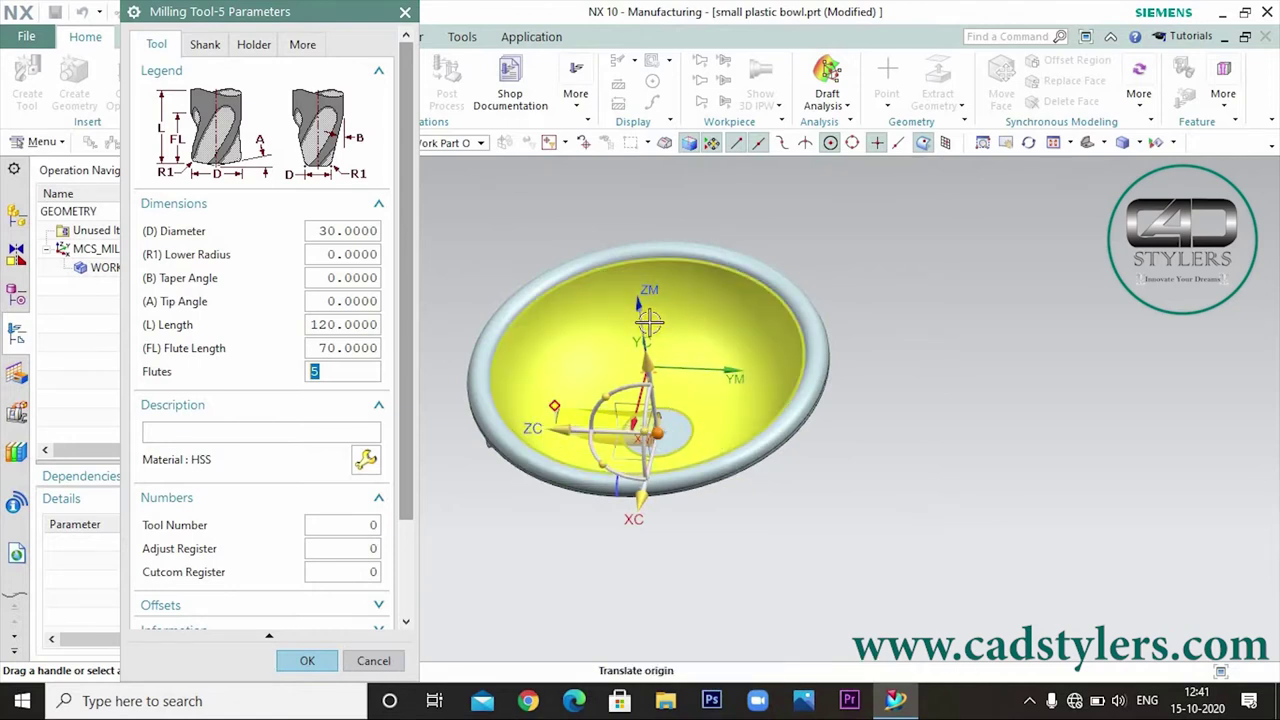
pyautogui.click(570, 444)
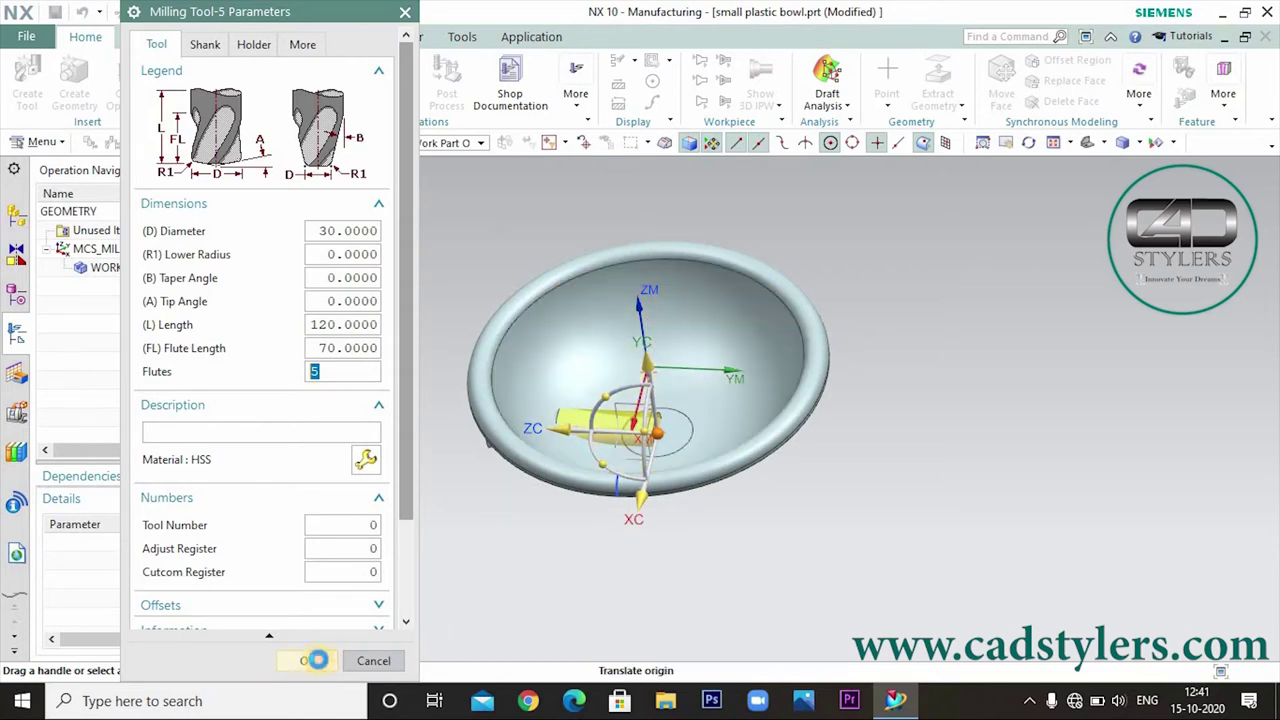
pyautogui.click(309, 660)
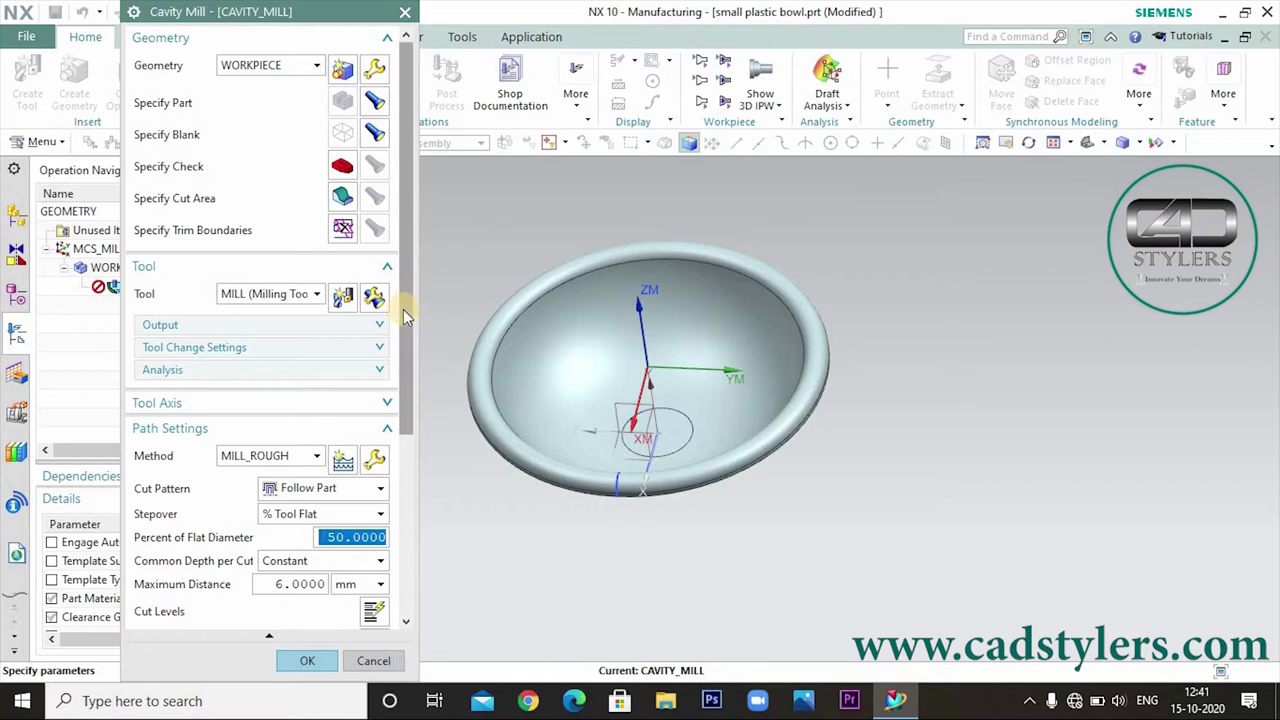
# Step: Keep MILL_ROUGH with Follow Part and set the maximum depth per cut to 2 mm
pyautogui.scroll(-3, 405, 330)
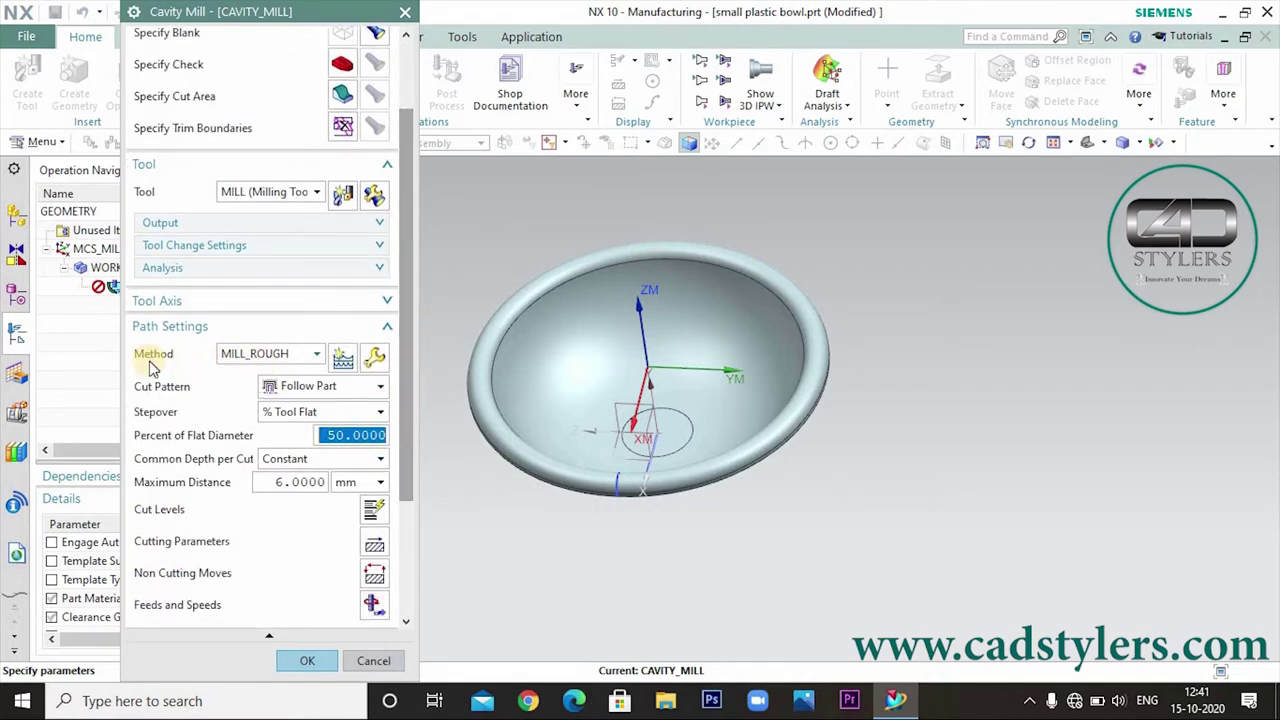
pyautogui.click(268, 358)
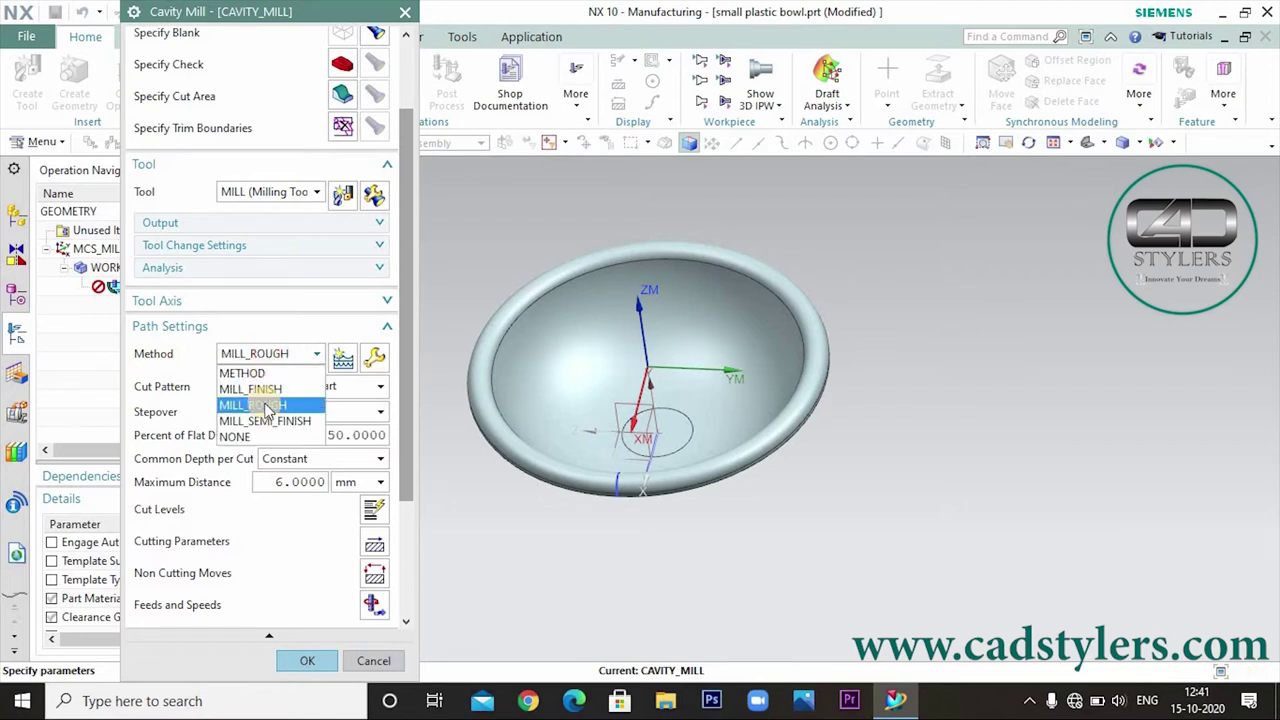
pyautogui.click(268, 405)
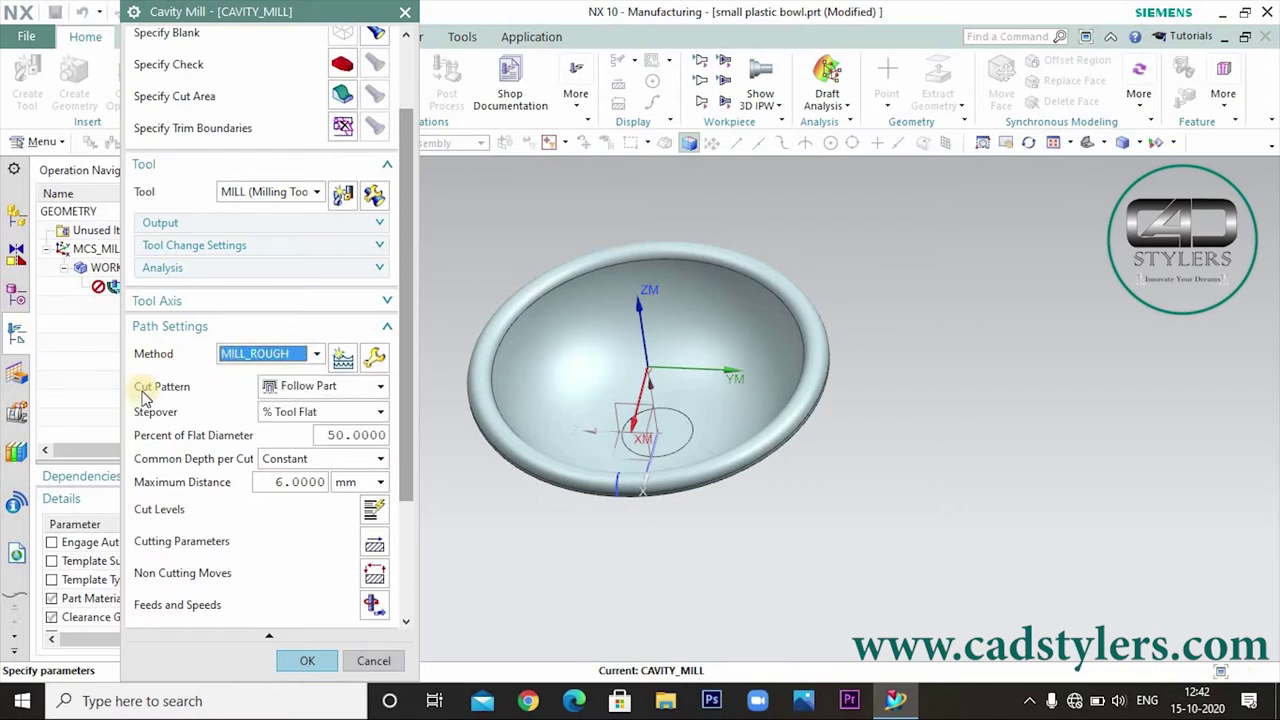
pyautogui.click(323, 394)
pyautogui.click(320, 405)
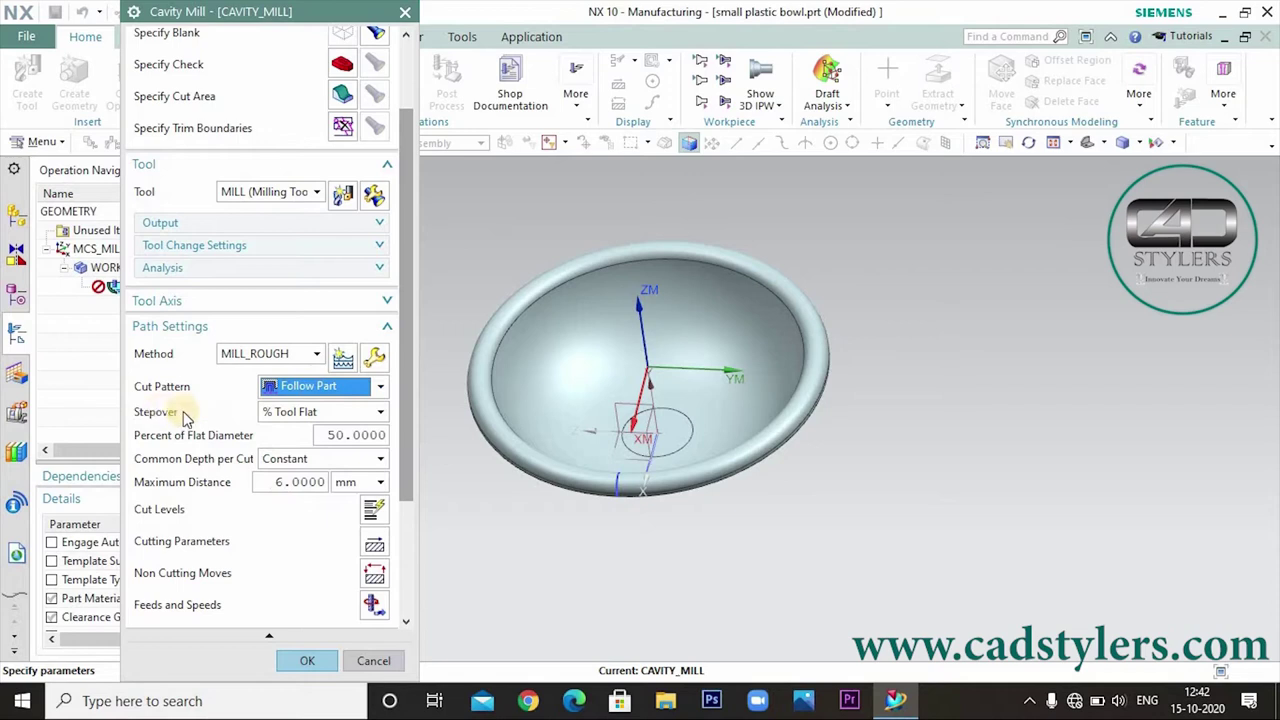
pyautogui.moveTo(341, 434); pyautogui.dragTo(318, 443)
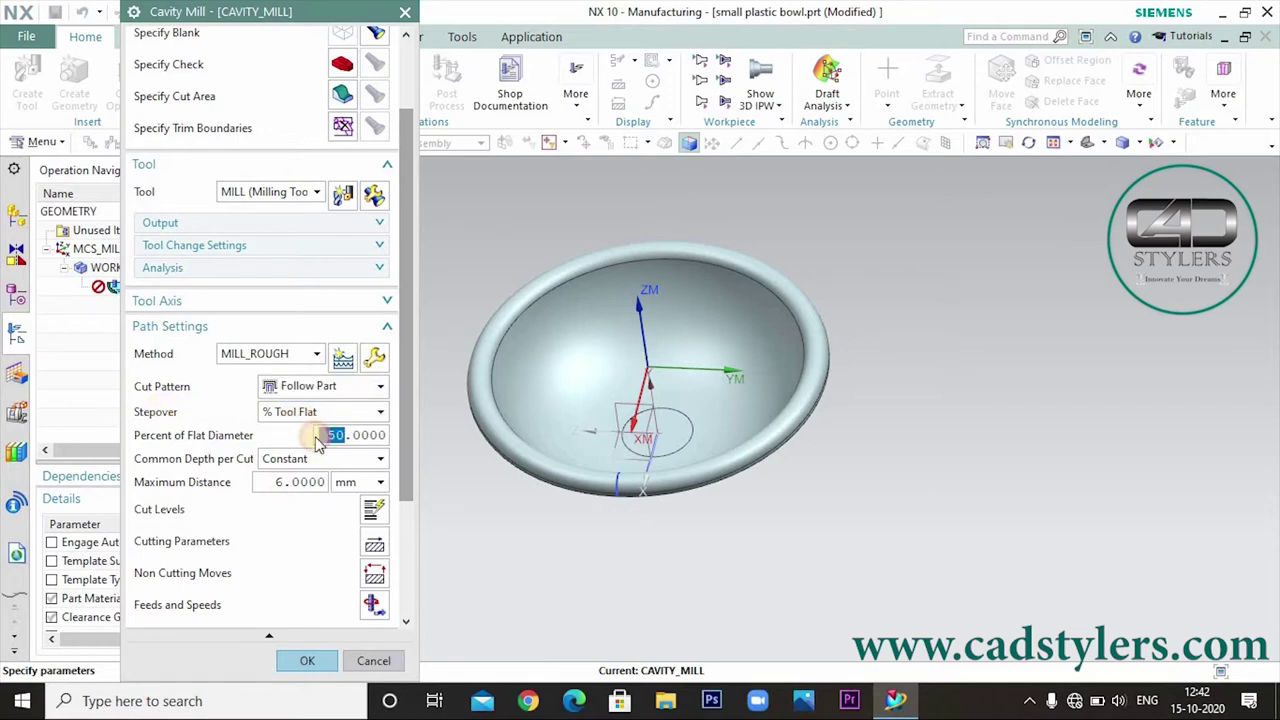
pyautogui.moveTo(283, 484); pyautogui.dragTo(120, 500)
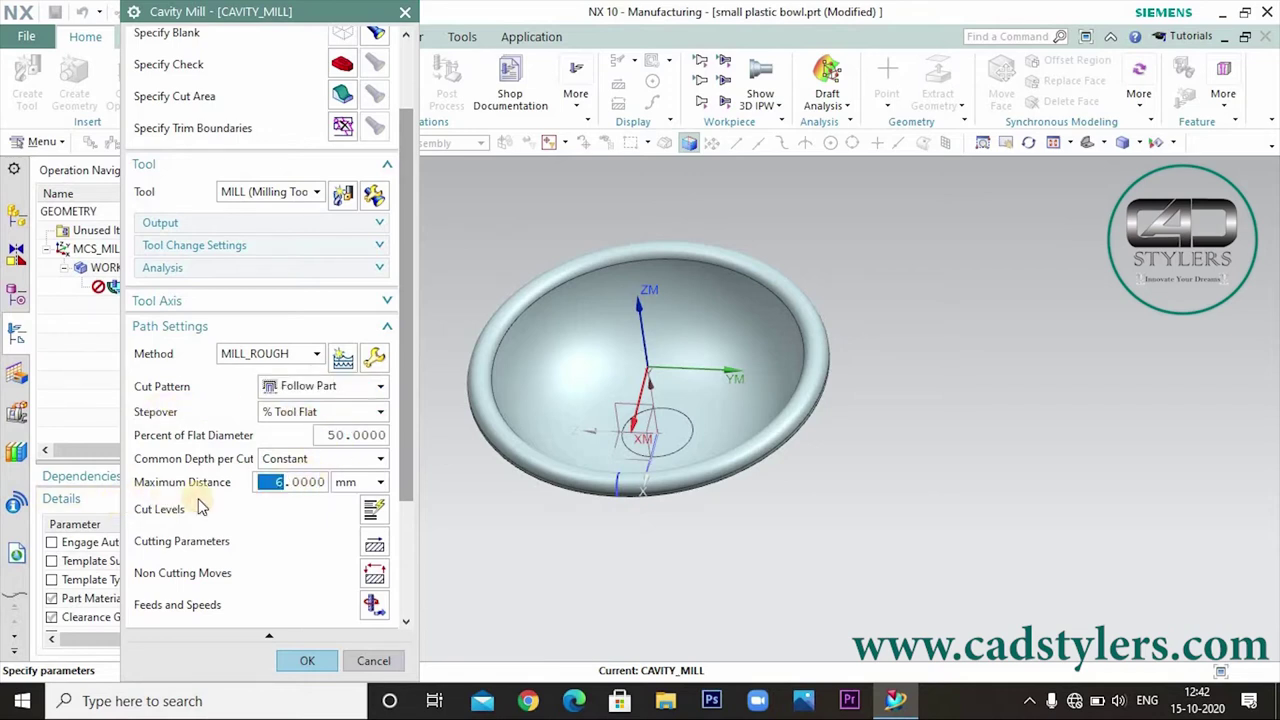
pyautogui.press('Return')
# Step: Generate the cavity mill roughing toolpath on the bowl
pyautogui.moveTo(407, 503); pyautogui.dragTo(409, 551)
pyautogui.click(258, 611)
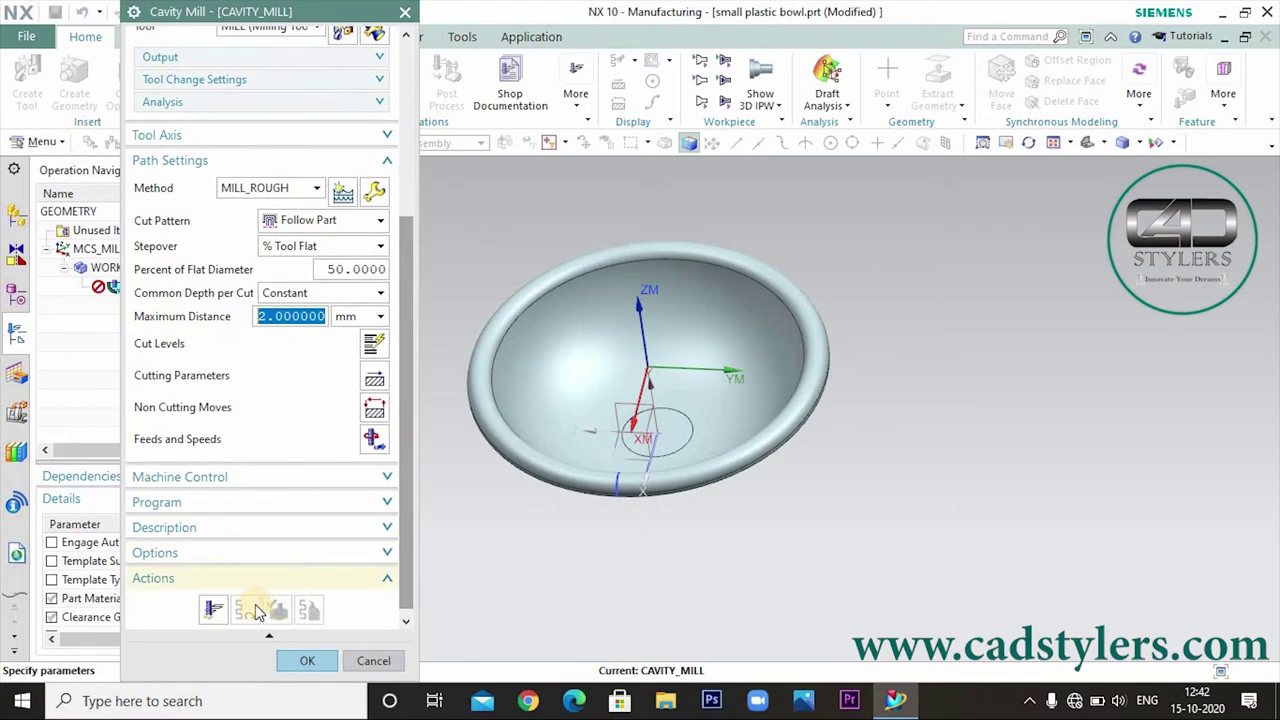
pyautogui.click(212, 609)
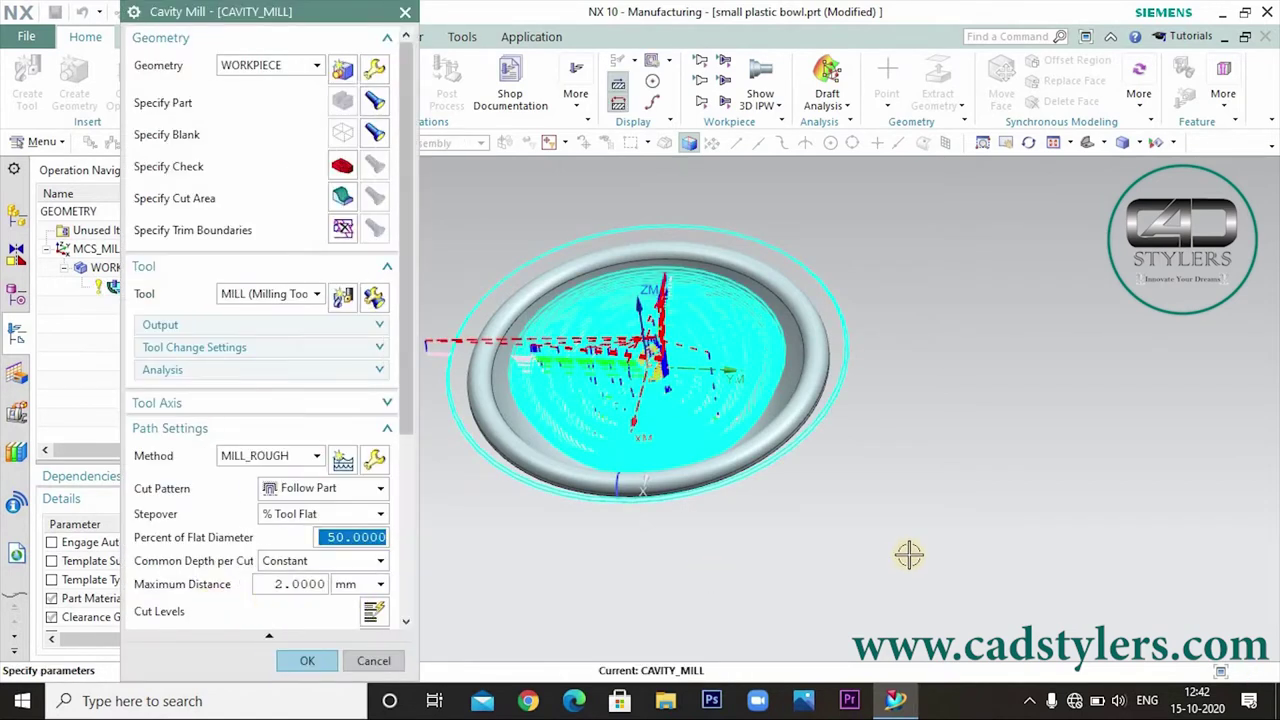
pyautogui.moveTo(909, 551)
pyautogui.mouseDown(button='middle')
pyautogui.moveTo(913, 492)
pyautogui.moveTo(910, 571)
pyautogui.moveTo(905, 515)
pyautogui.mouseUp(button='middle')
pyautogui.scroll(-5, 397, 523)
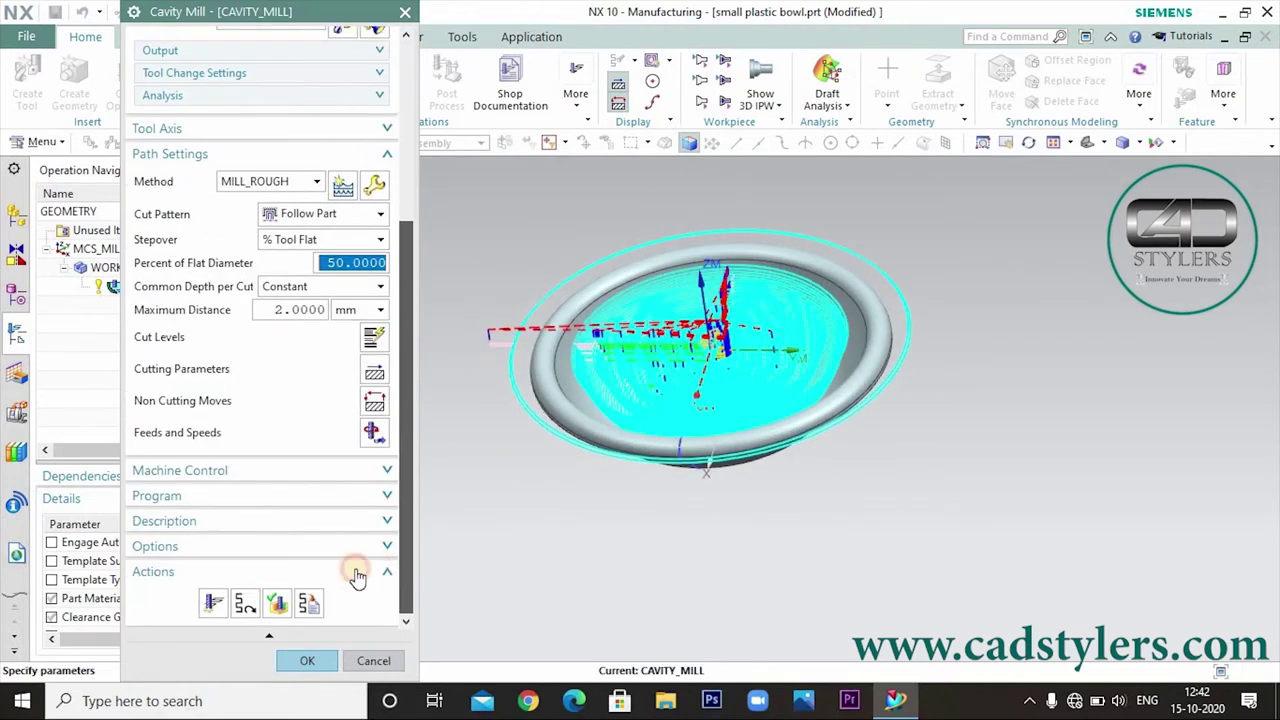
# Step: Replay the roughing toolpath in Tool Path Visualization at animation speed 3
pyautogui.click(277, 603)
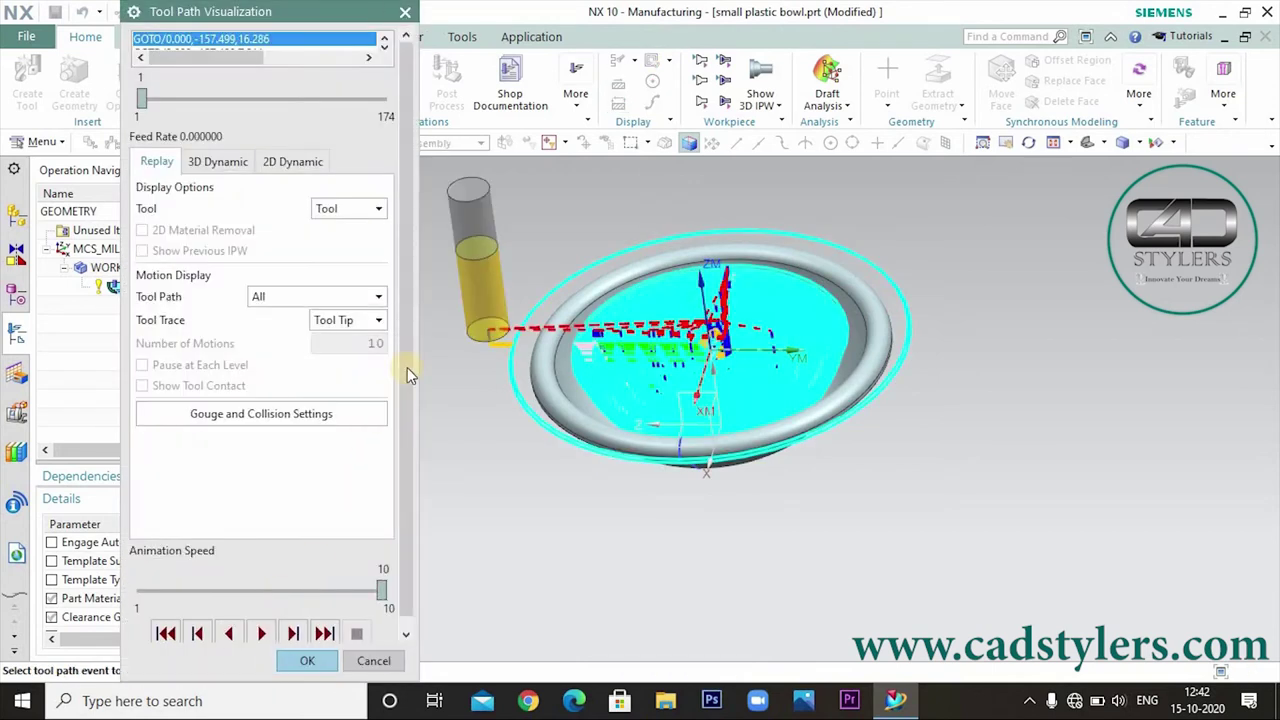
pyautogui.scroll(-1, 403, 443)
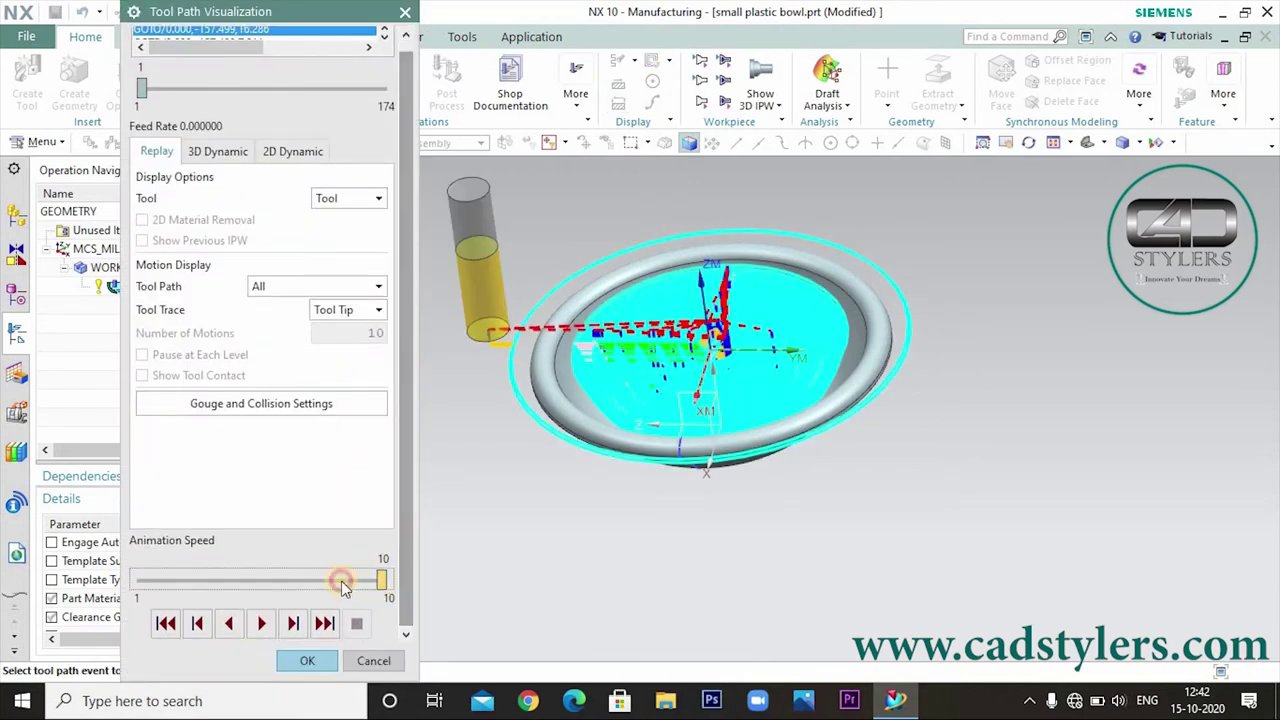
pyautogui.moveTo(224, 582); pyautogui.dragTo(200, 590)
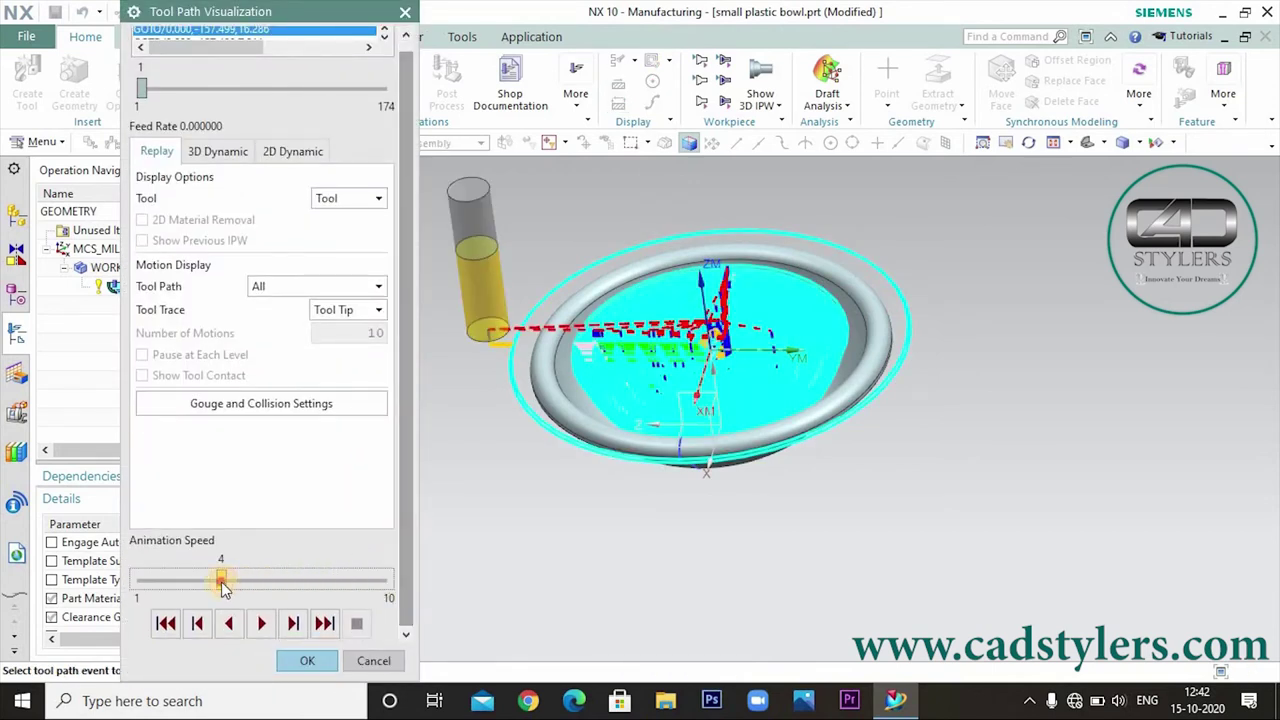
pyautogui.click(262, 623)
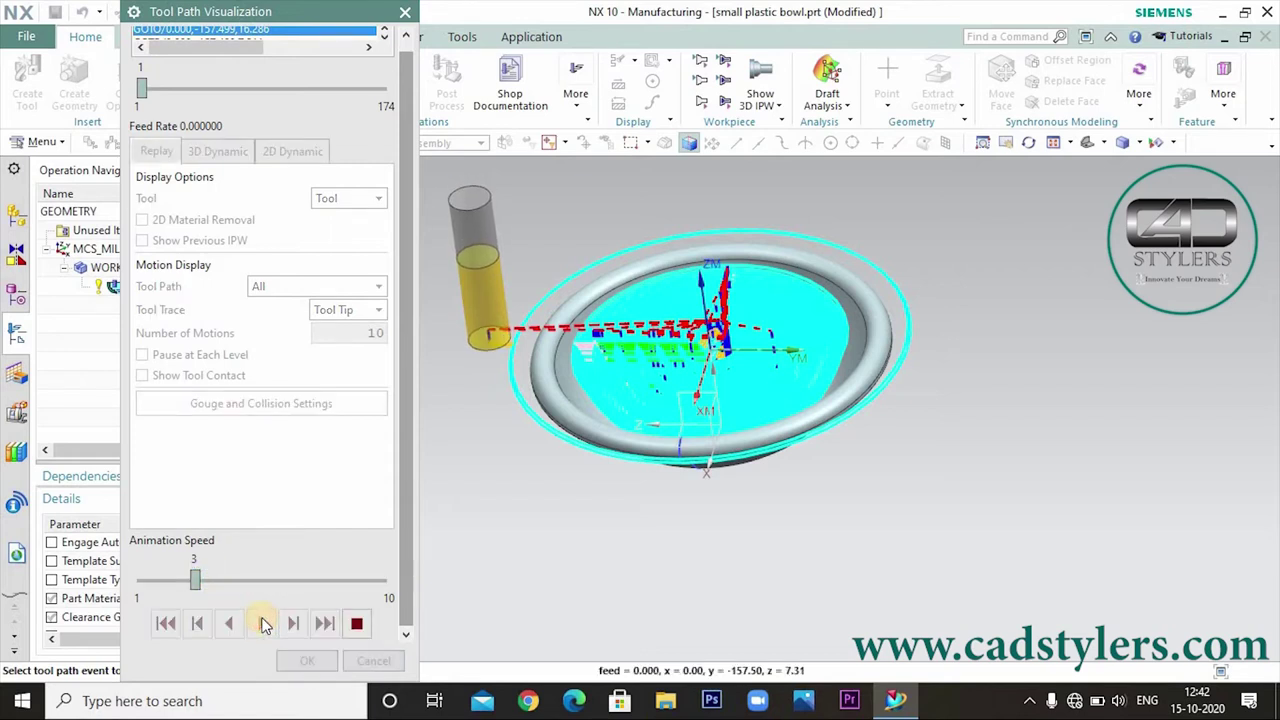
pyautogui.click(359, 623)
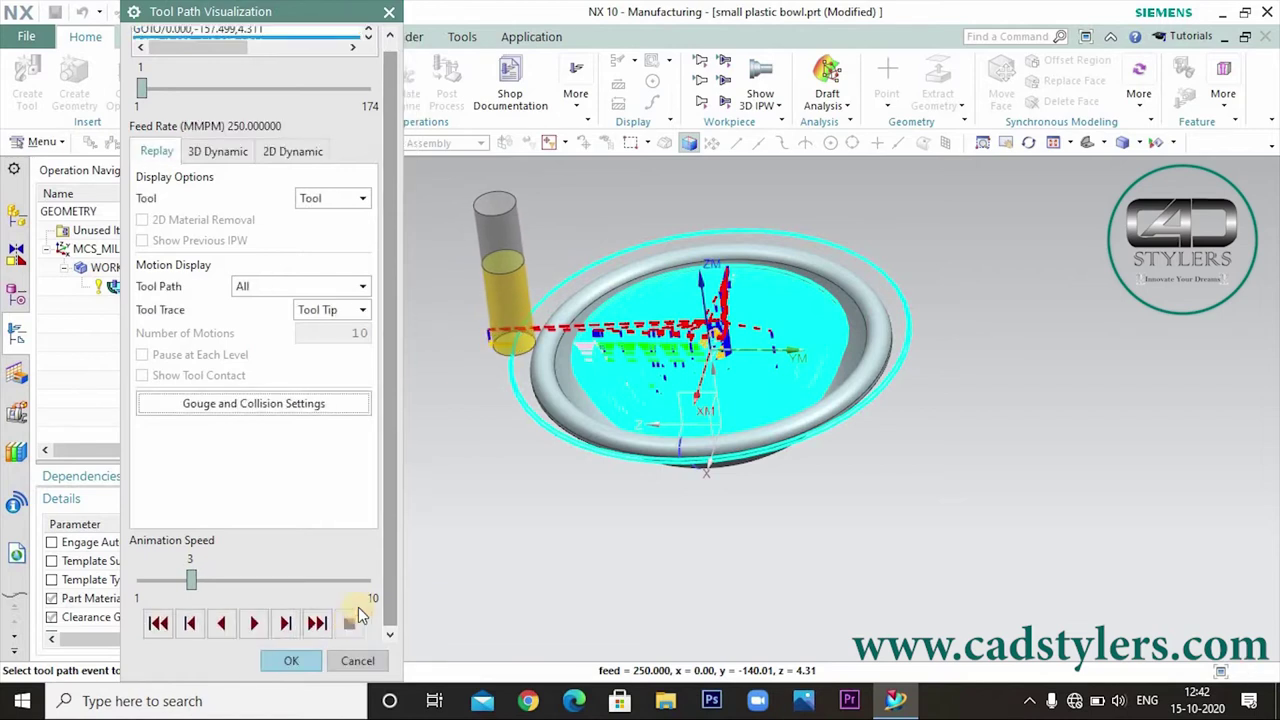
# Step: Run the 3D Dynamic material-removal simulation at animation speed 8
pyautogui.click(230, 156)
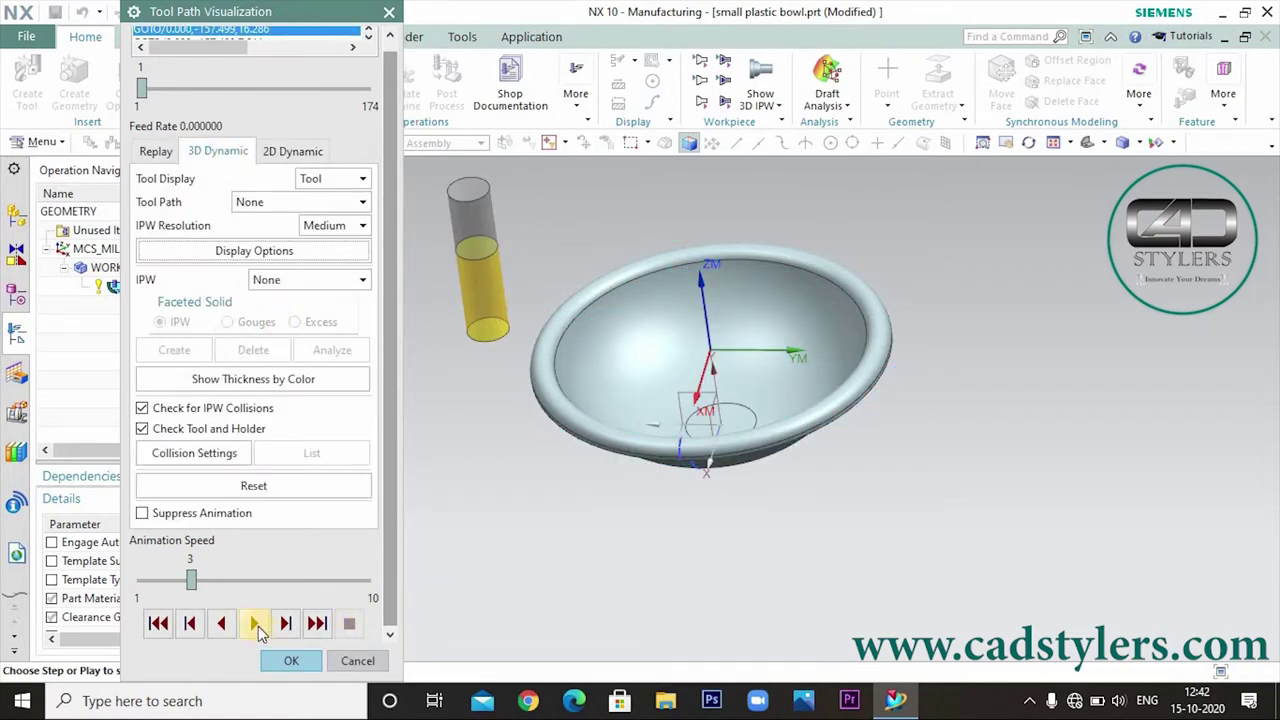
pyautogui.click(257, 625)
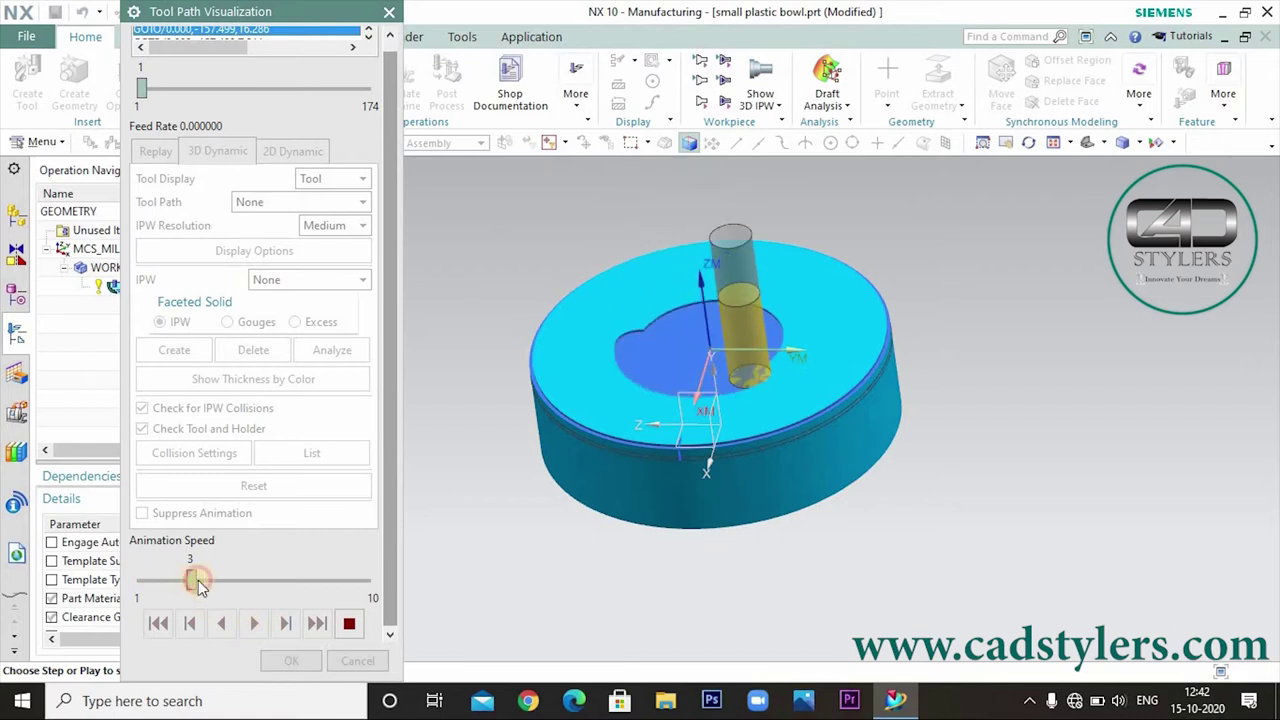
pyautogui.moveTo(197, 585); pyautogui.dragTo(315, 580)
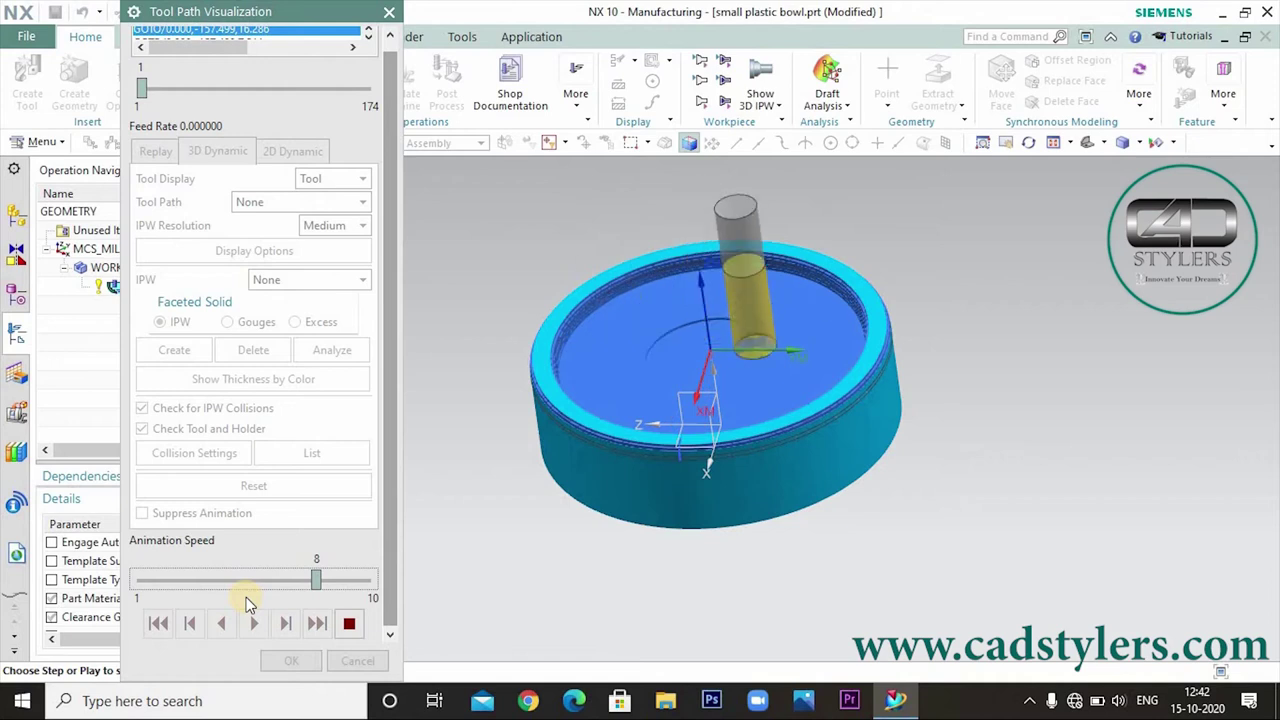
pyautogui.moveTo(991, 417); pyautogui.dragTo(980, 440, button='middle')
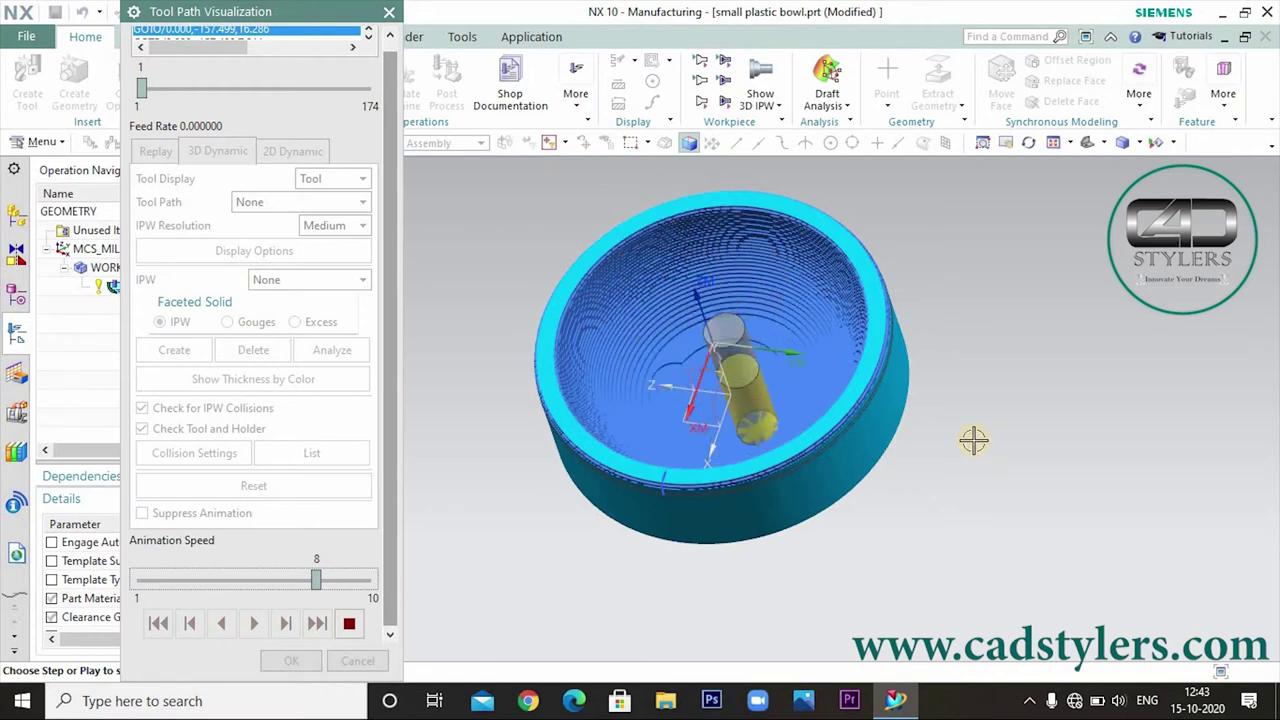
# Step: Close the toolpath visualization, regenerate the cavity-mill toolpath and accept the operation
pyautogui.click(285, 662)
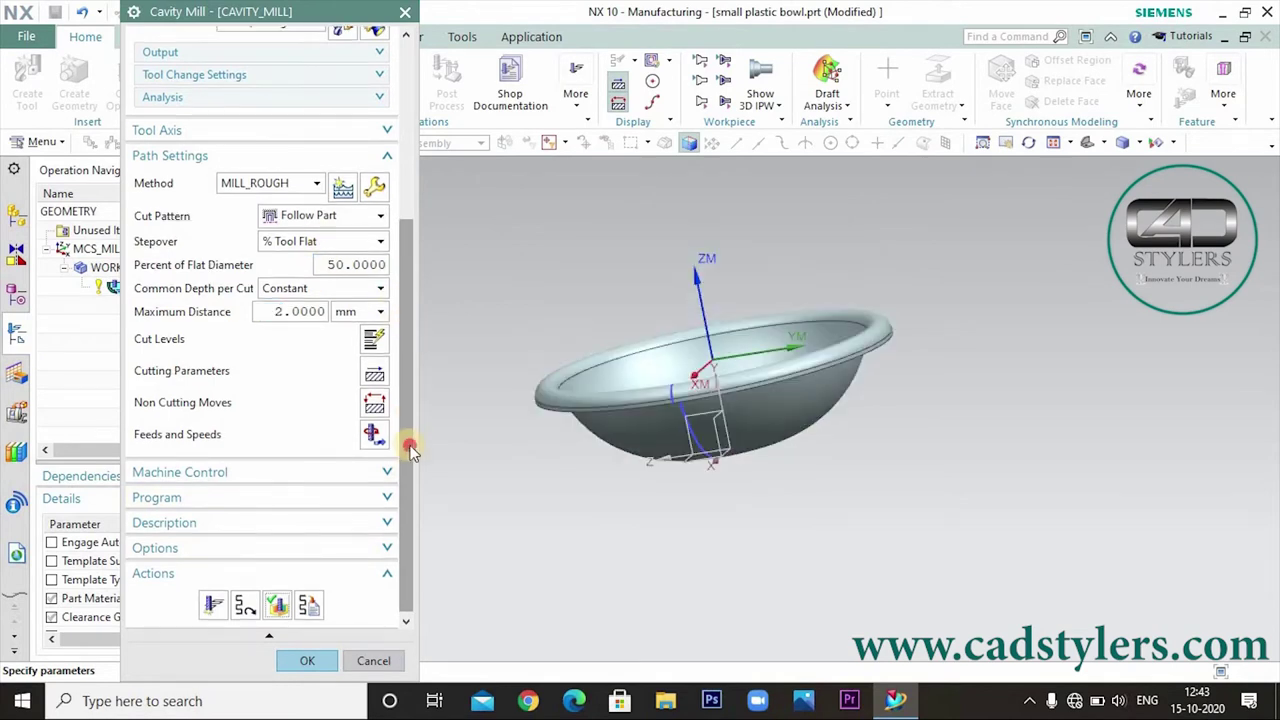
pyautogui.click(213, 603)
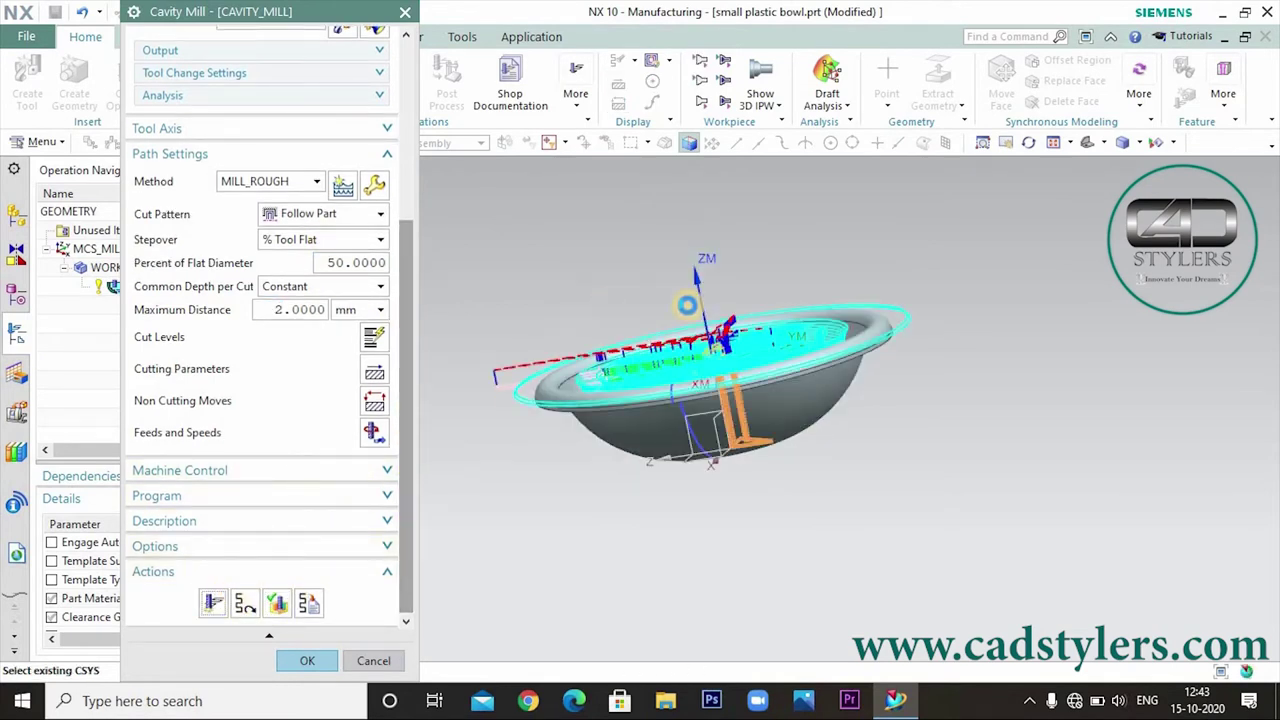
pyautogui.middleClick(687, 305)
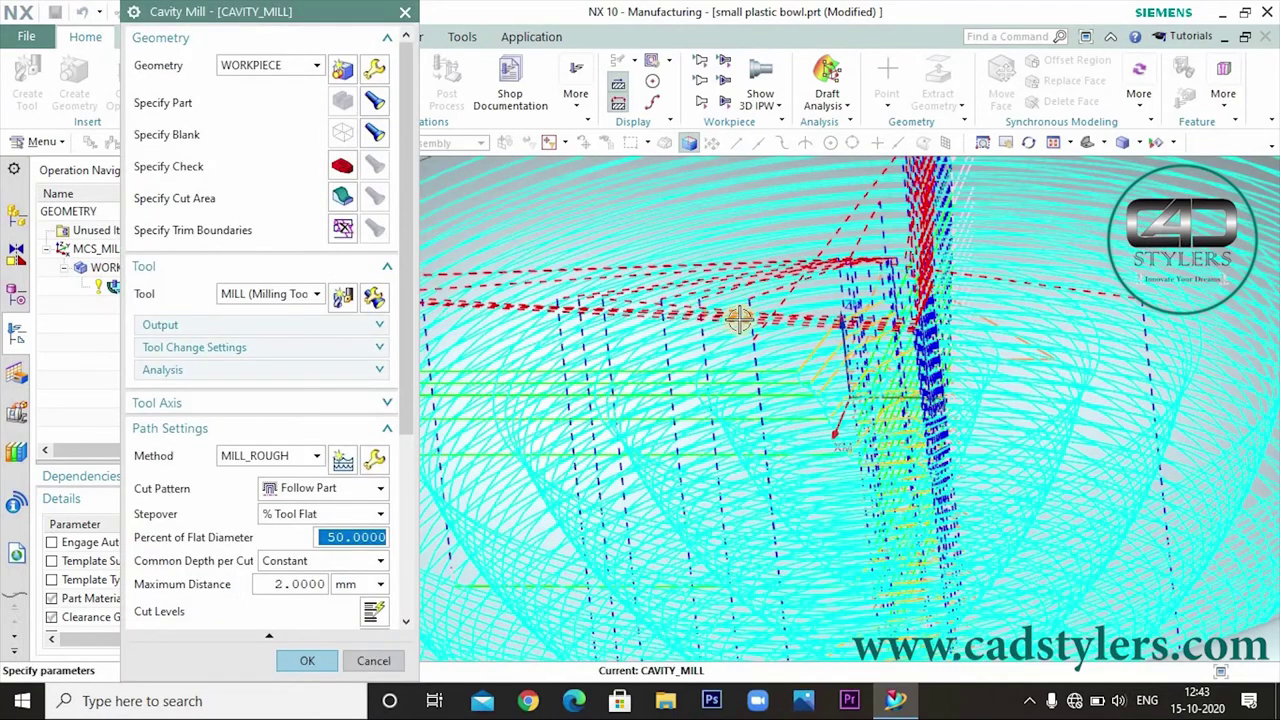
# Step: Zoom and orbit to inspect the Follow Part roughing path from a low side view and from above
pyautogui.scroll(5, 740, 318)
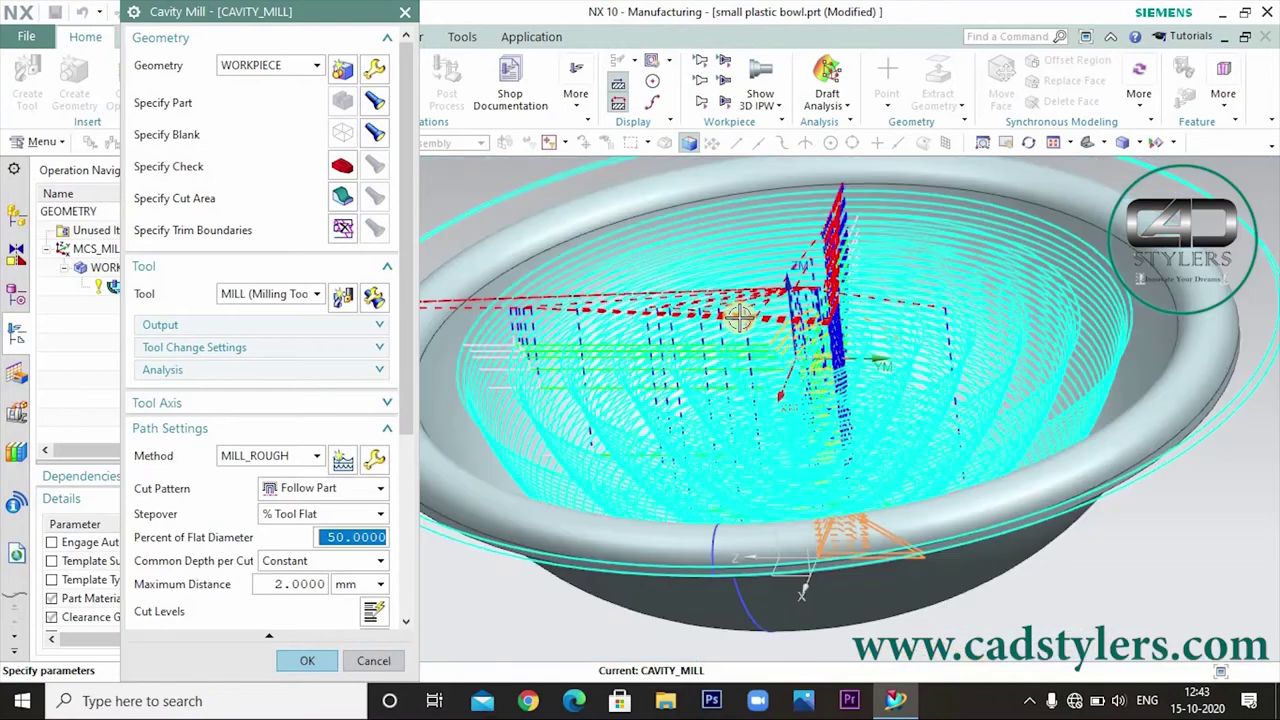
pyautogui.scroll(3, 740, 318)
pyautogui.moveTo(740, 315); pyautogui.dragTo(743, 289, button='middle')
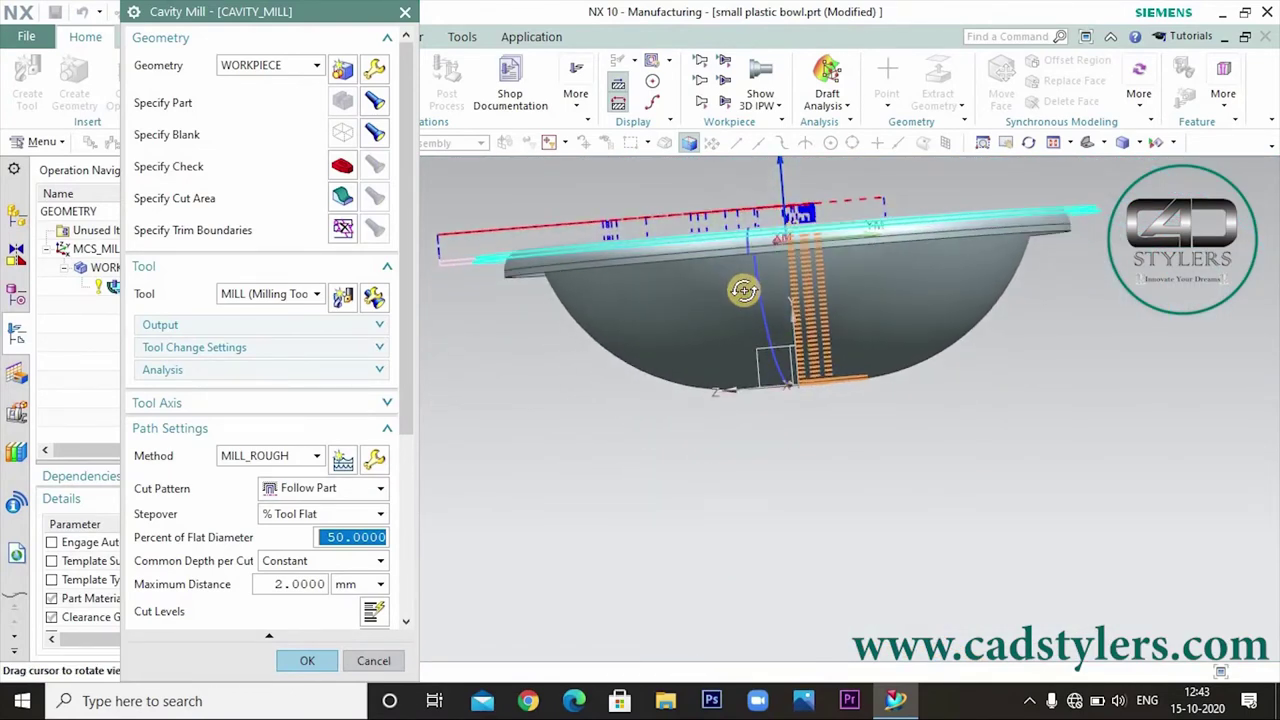
pyautogui.moveTo(743, 289); pyautogui.dragTo(743, 280, button='middle')
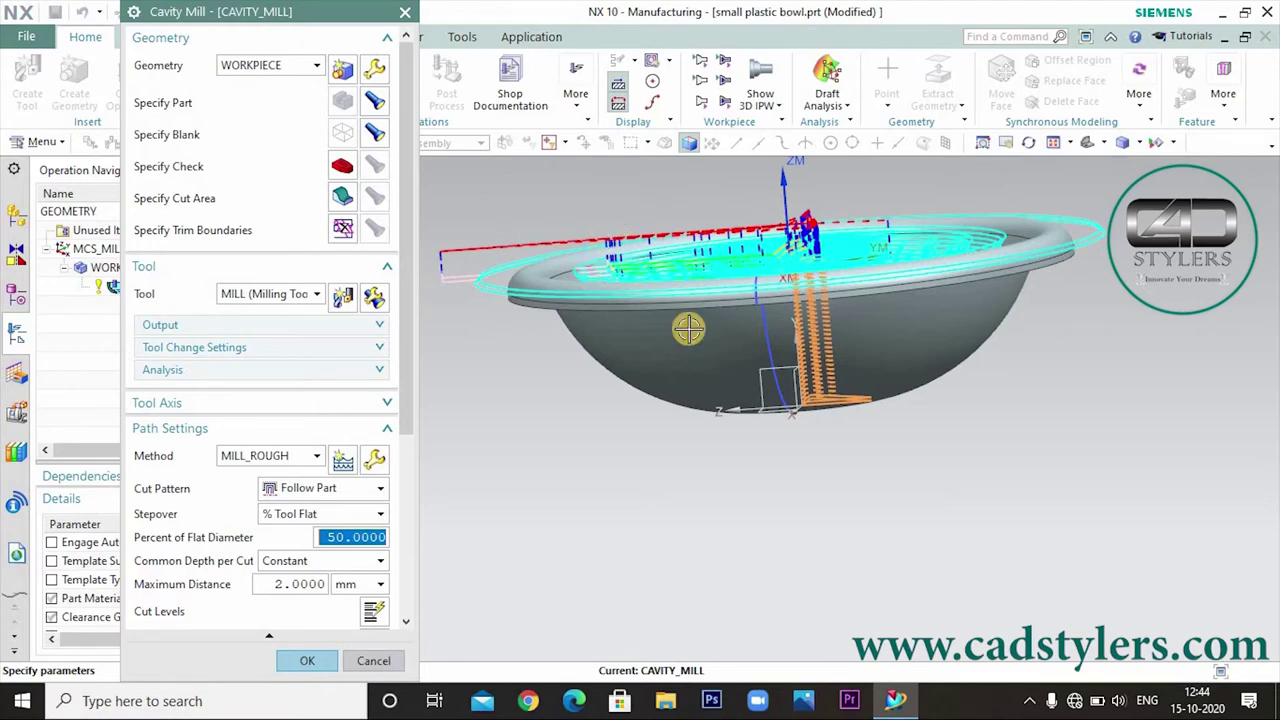
pyautogui.moveTo(968, 370); pyautogui.dragTo(818, 268, button='middle')
pyautogui.scroll(3, 818, 268)
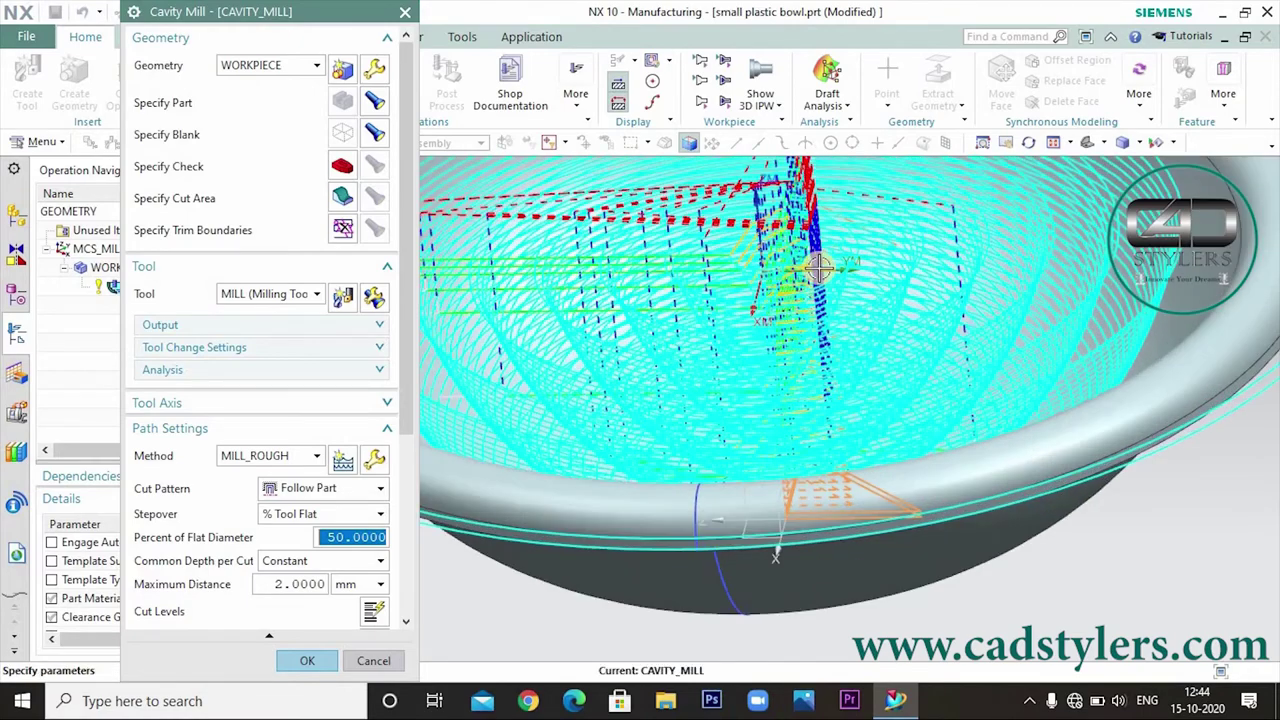
pyautogui.scroll(2, 818, 280)
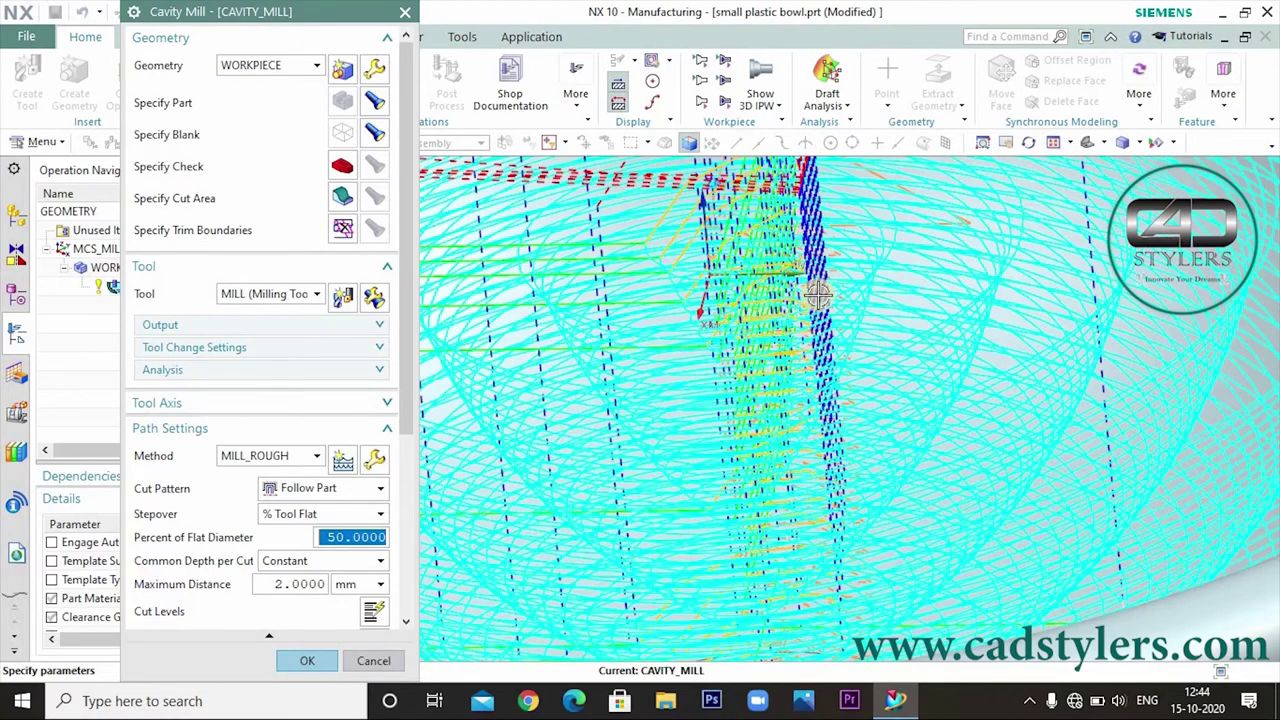
pyautogui.scroll(-4, 818, 293)
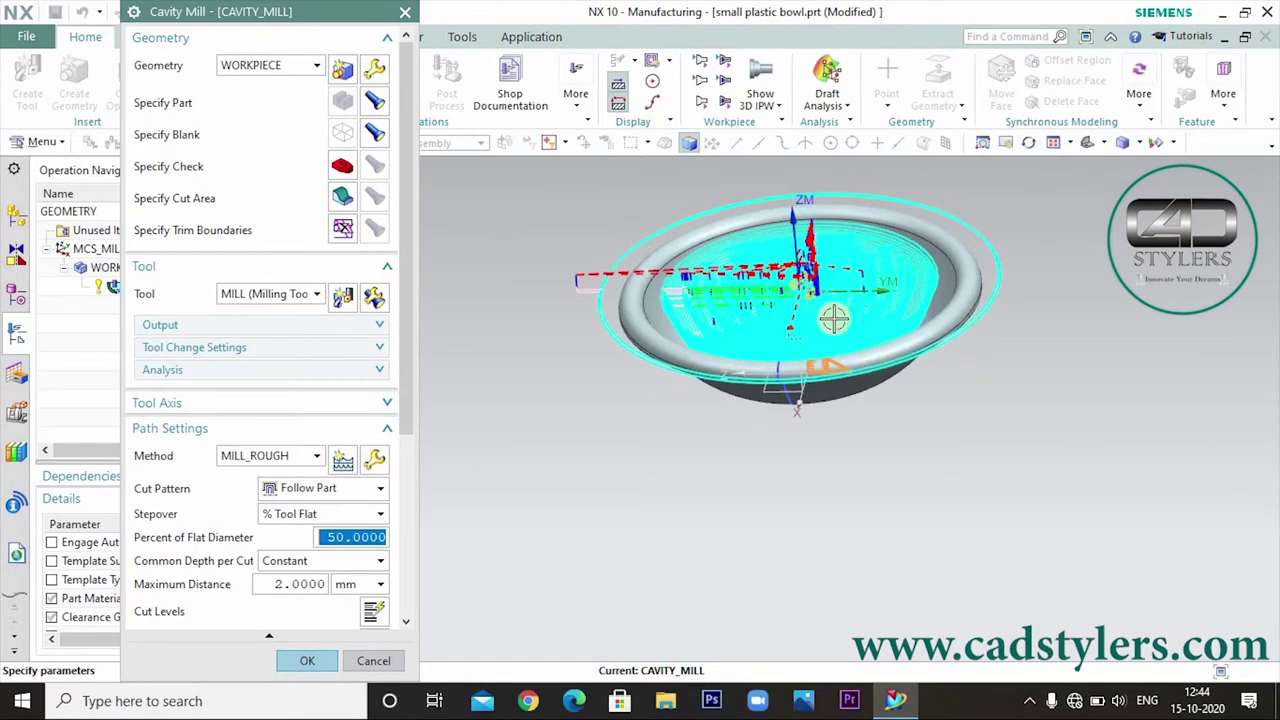
pyautogui.scroll(3, 822, 295)
pyautogui.scroll(2, 816, 283)
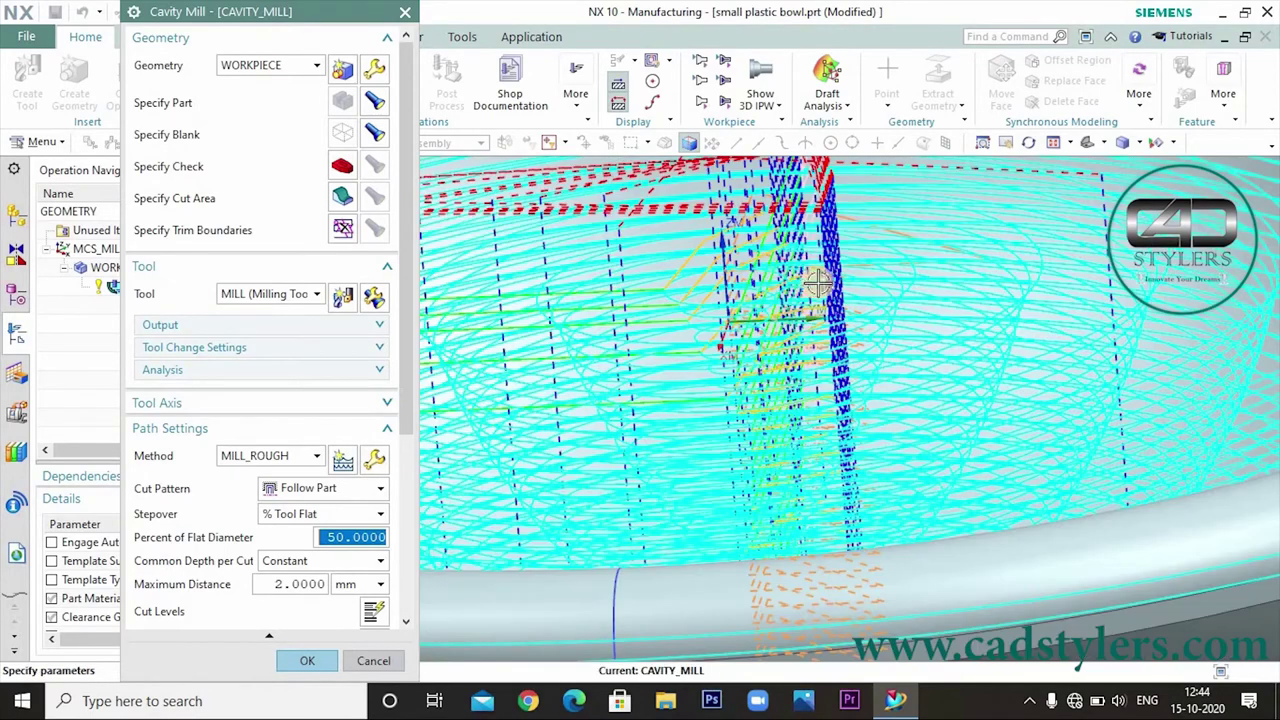
# Step: Scroll the Cavity Mill dialog and bring up the Cut Pattern choices
pyautogui.scroll(-3, 818, 285)
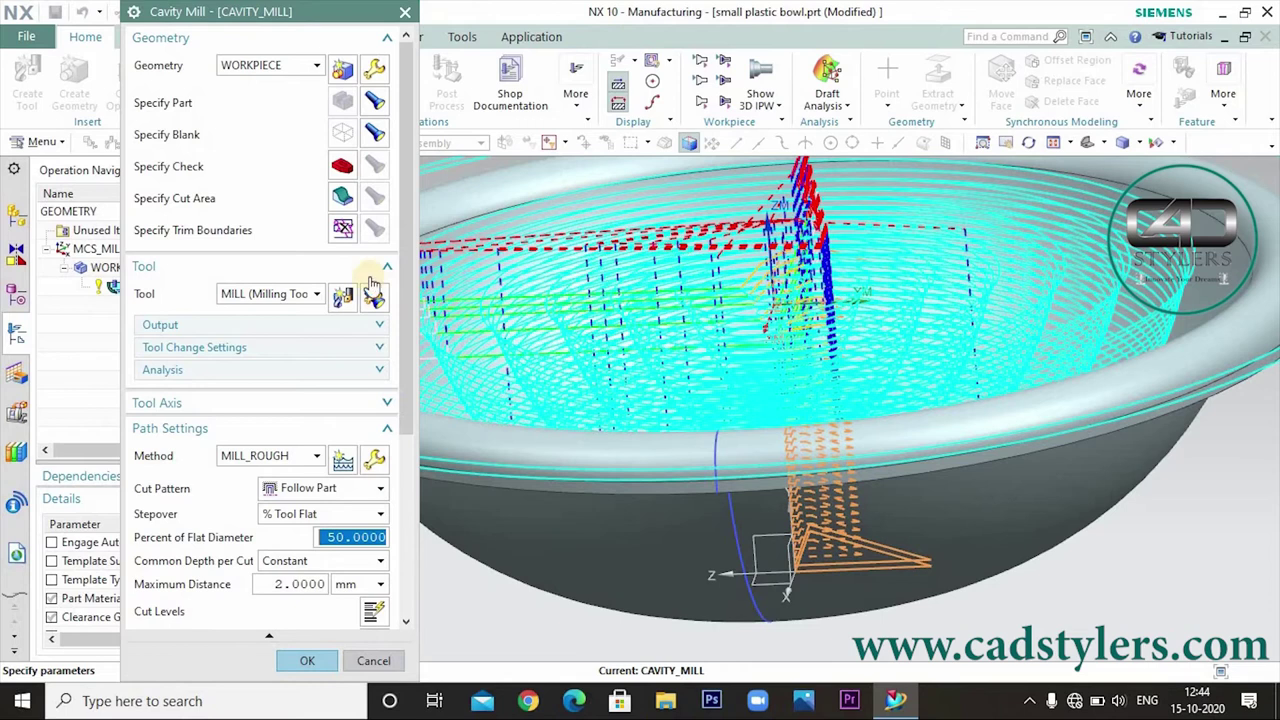
pyautogui.scroll(-3, 714, 262)
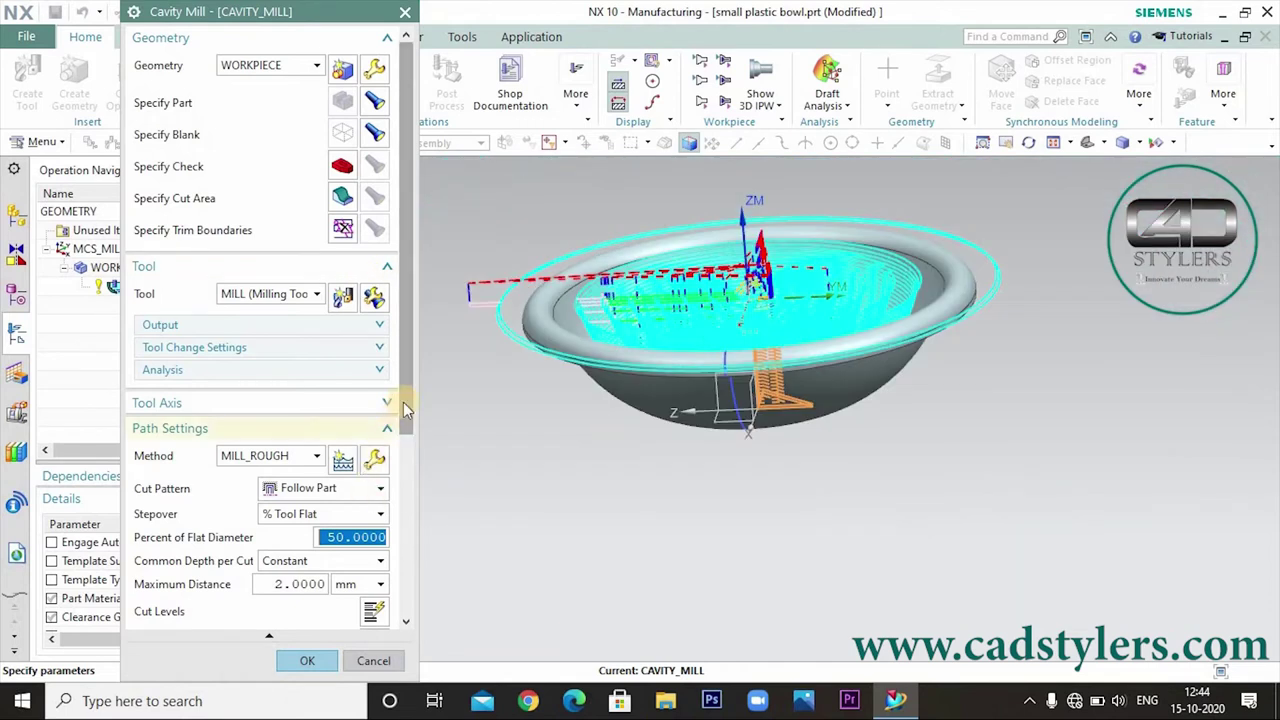
pyautogui.scroll(-5, 336, 230)
pyautogui.click(336, 214)
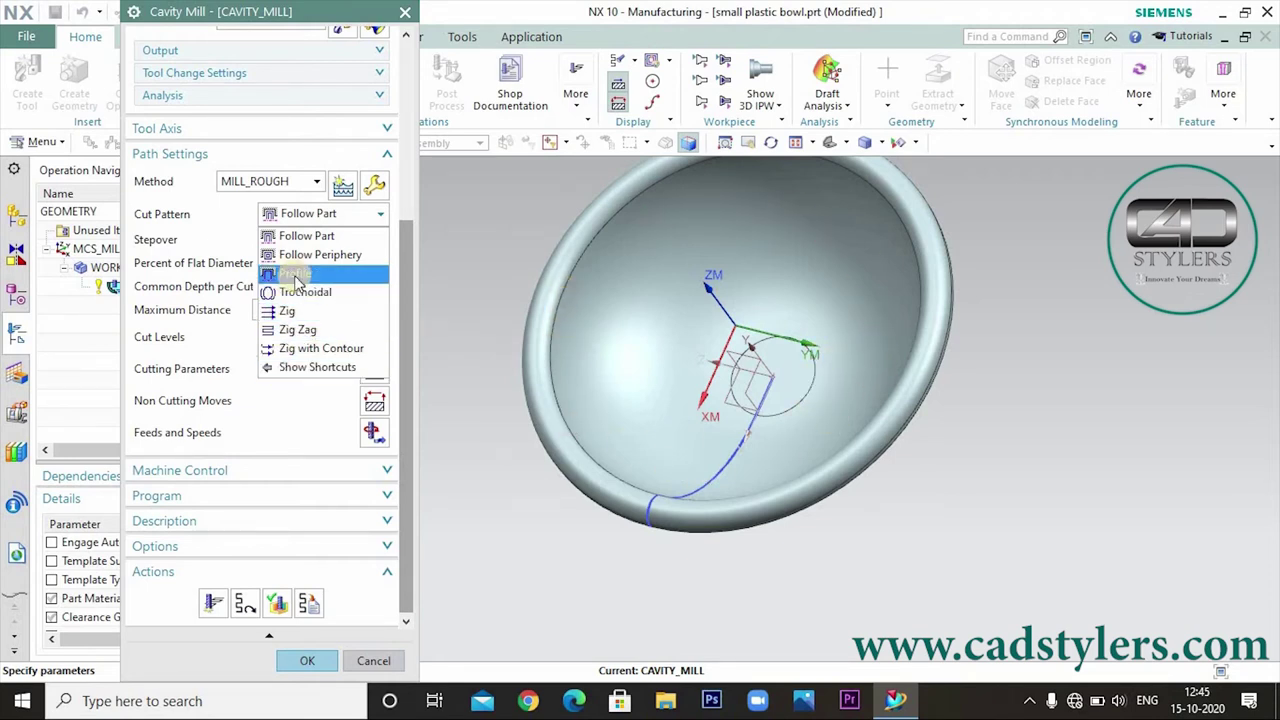
# Step: Set Cut Pattern to Trochoidal, regenerate the roughing toolpath and view it from the side
pyautogui.click(318, 293)
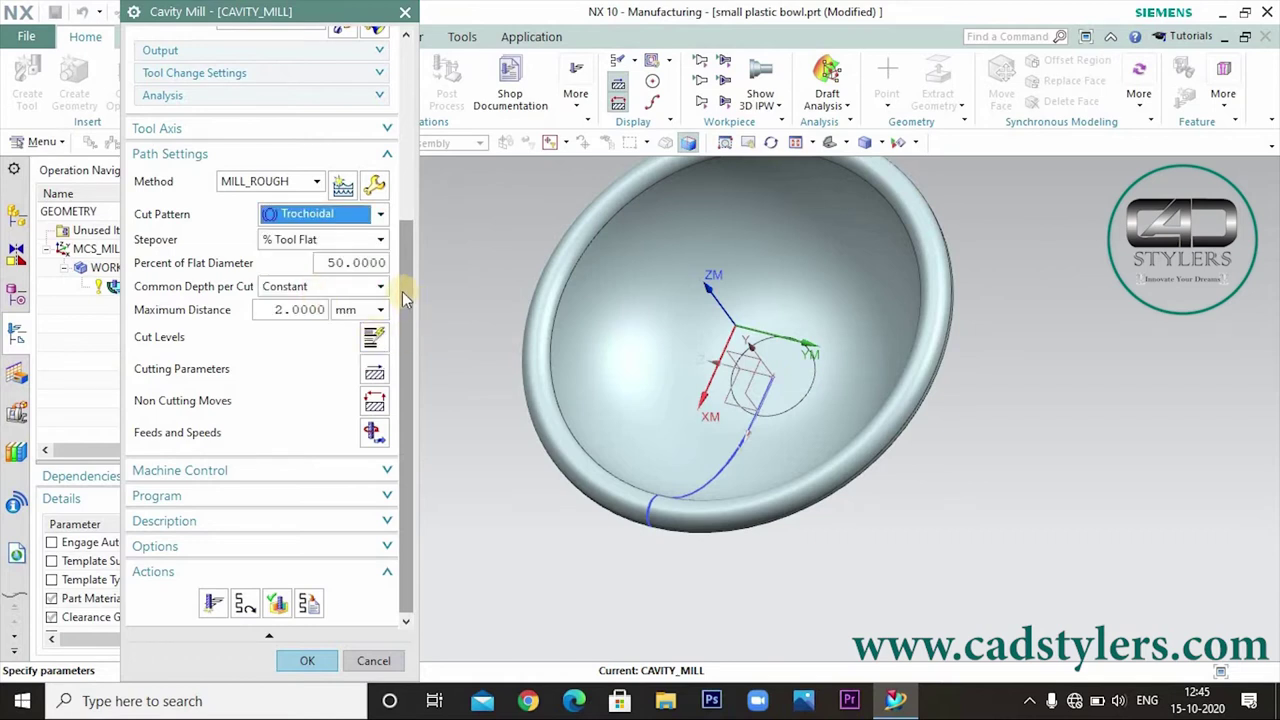
pyautogui.click(213, 602)
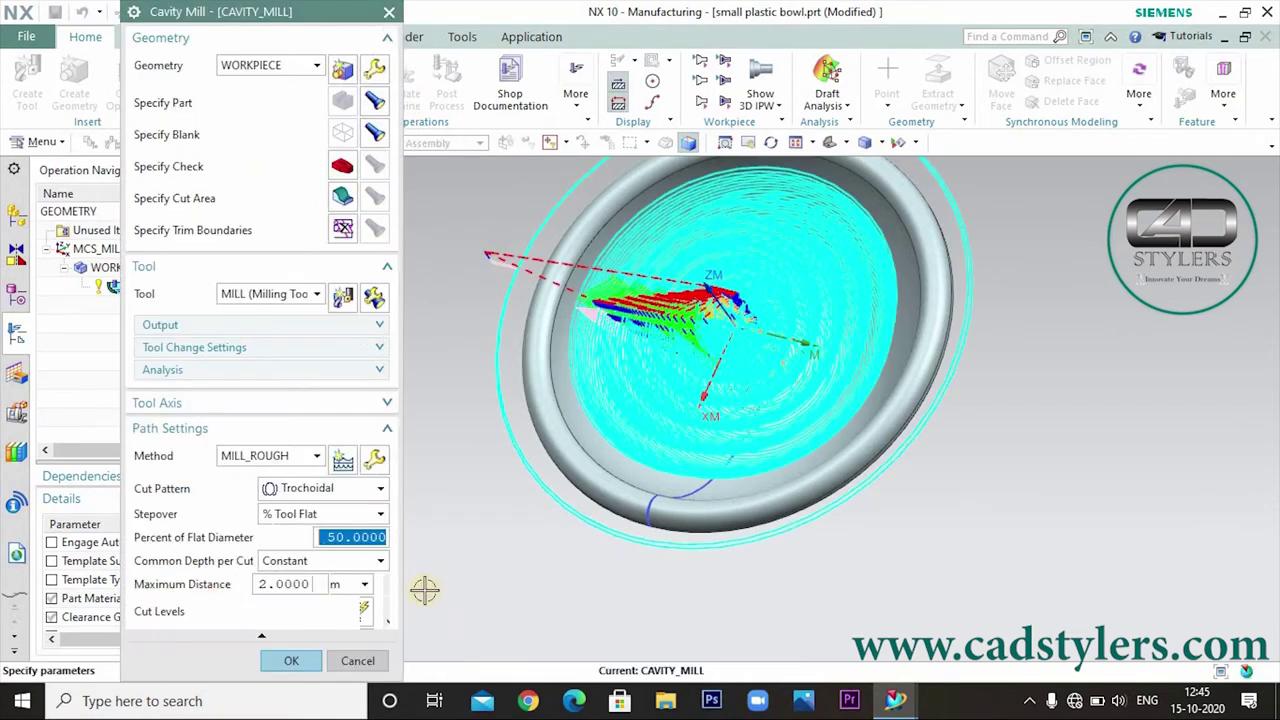
pyautogui.moveTo(808, 549)
pyautogui.mouseDown(button='middle')
pyautogui.moveTo(835, 496)
pyautogui.moveTo(777, 517)
pyautogui.moveTo(777, 557)
pyautogui.moveTo(806, 569)
pyautogui.moveTo(694, 514)
pyautogui.mouseUp(button='middle')
# Step: Bring up Verify Tool Path for the trochoidal roughing toolpath
pyautogui.click(406, 620)
pyautogui.scroll(-5, 400, 610)
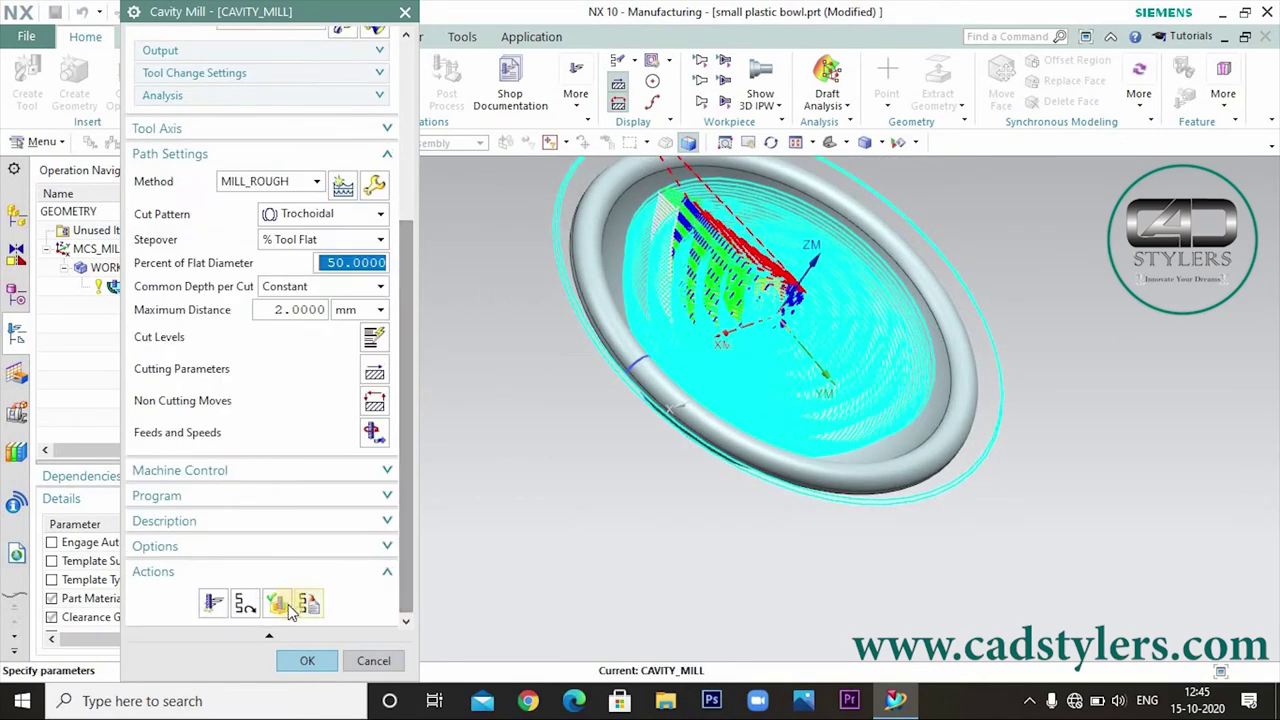
pyautogui.click(290, 605)
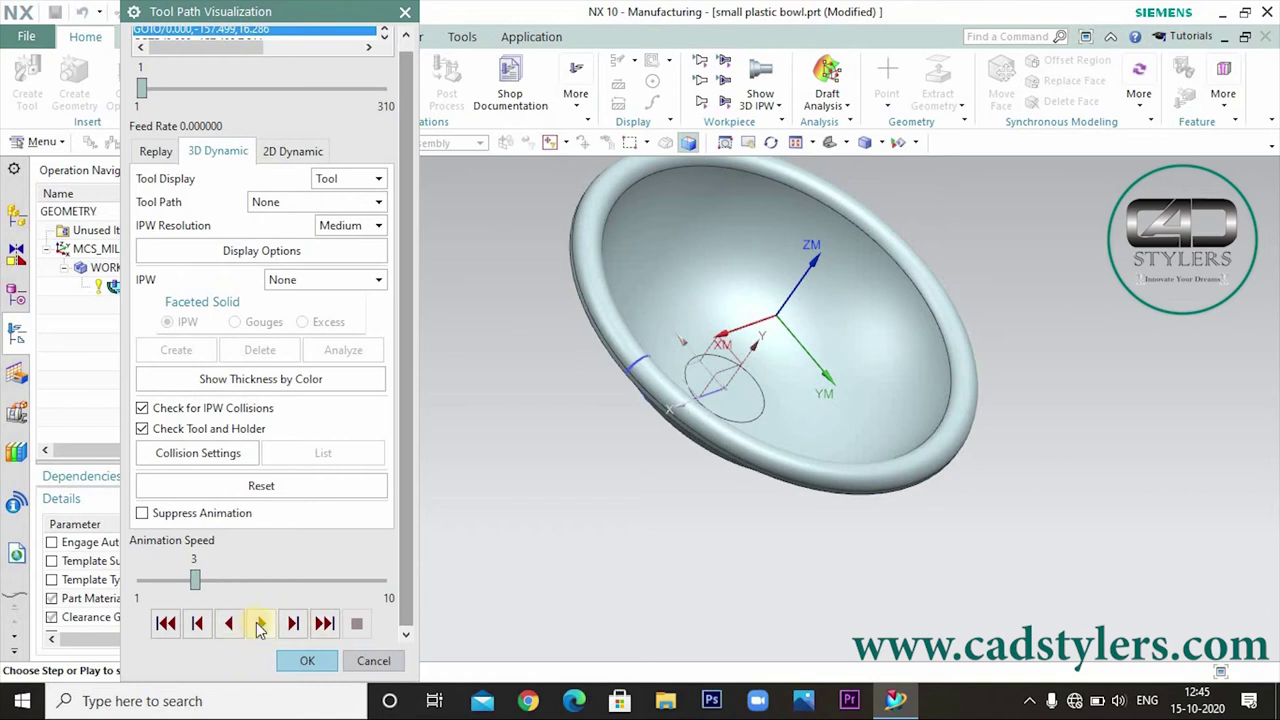
# Step: Play the 3D Dynamic simulation of the trochoidal roughing at speed 8, viewing from above, then close it
pyautogui.click(260, 624)
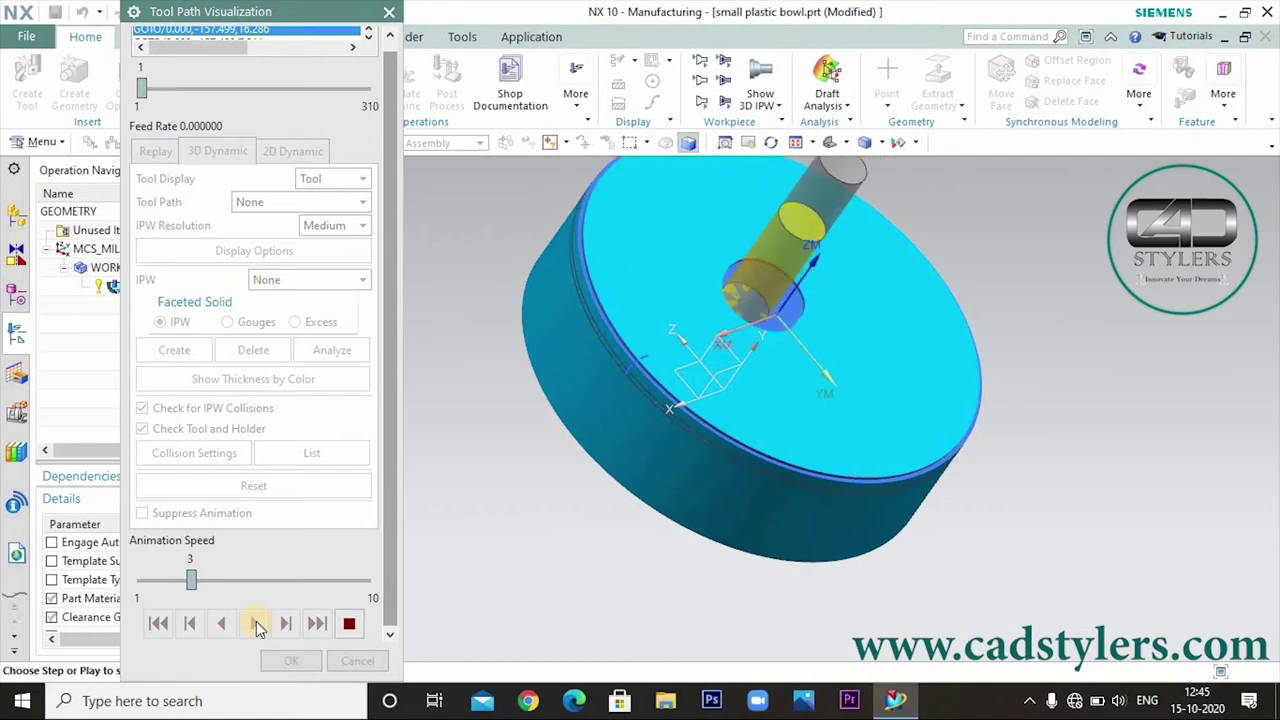
pyautogui.moveTo(191, 580); pyautogui.dragTo(316, 580)
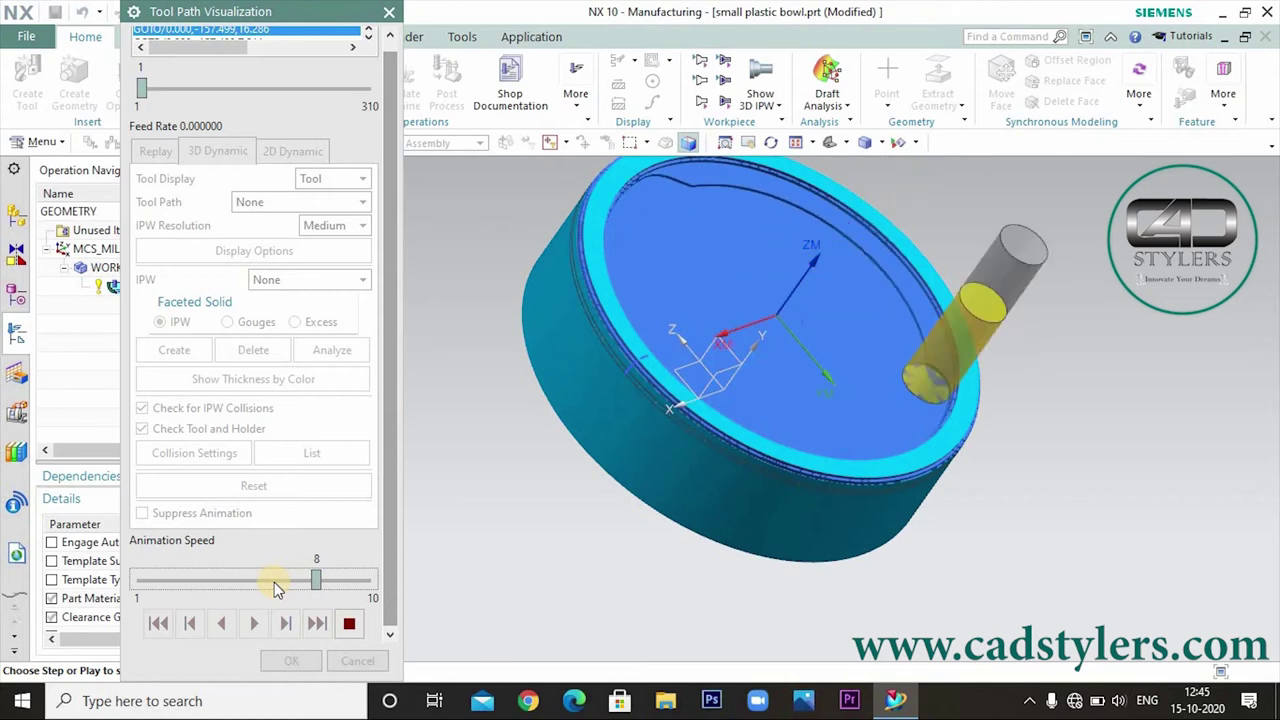
pyautogui.moveTo(920, 534); pyautogui.dragTo(874, 561, button='middle')
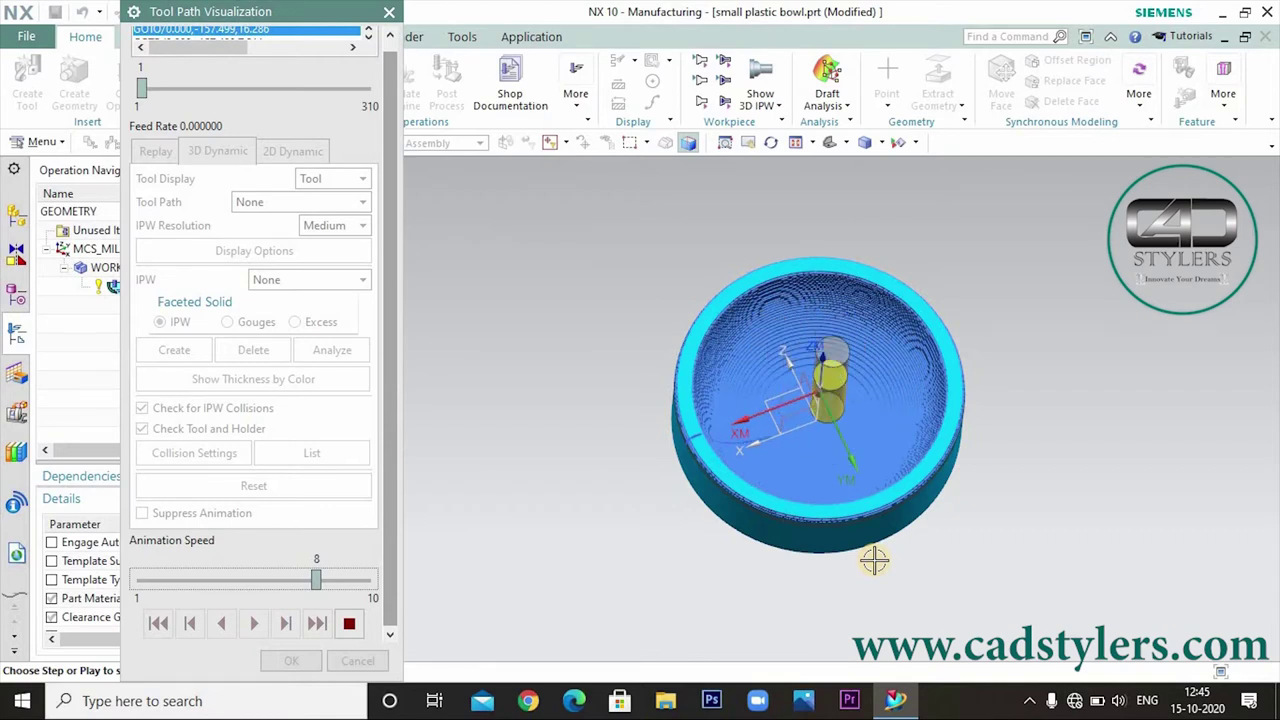
pyautogui.click(292, 662)
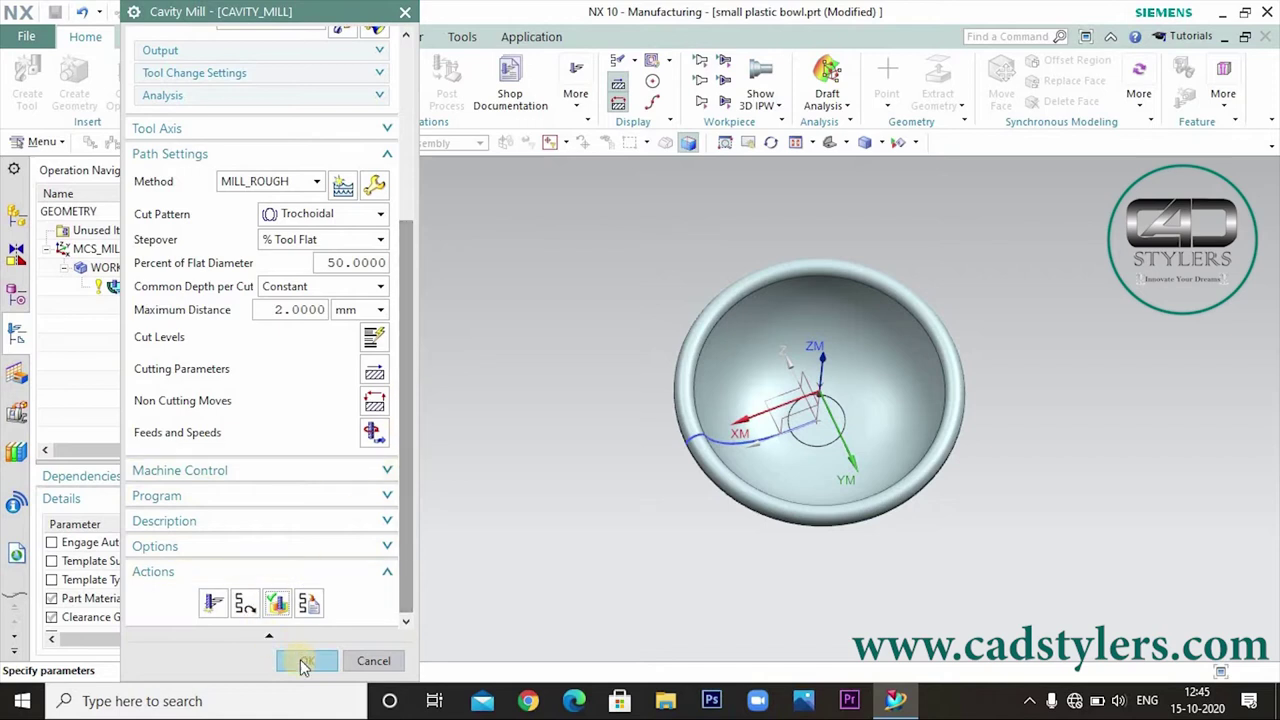
# Step: Accept CAVITY_MILL, tilt the bowl view, and open the operation's context menu in the Operation Navigator
pyautogui.click(305, 660)
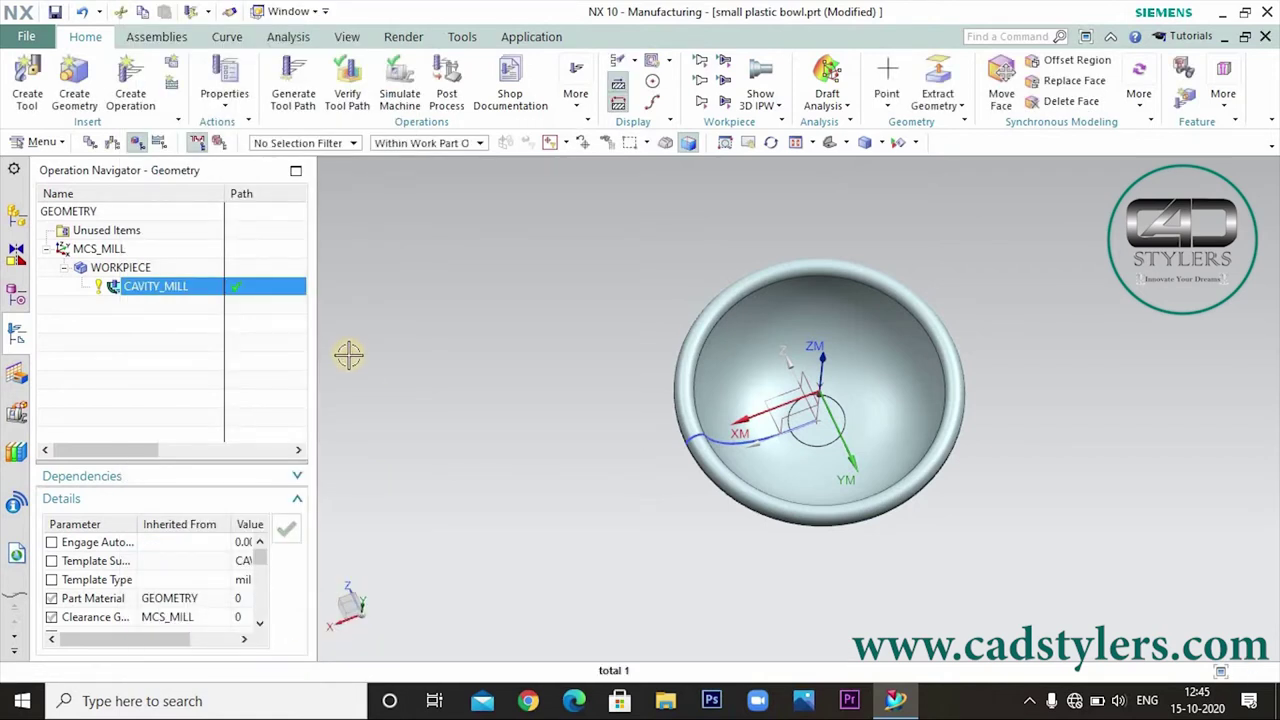
pyautogui.click(163, 320)
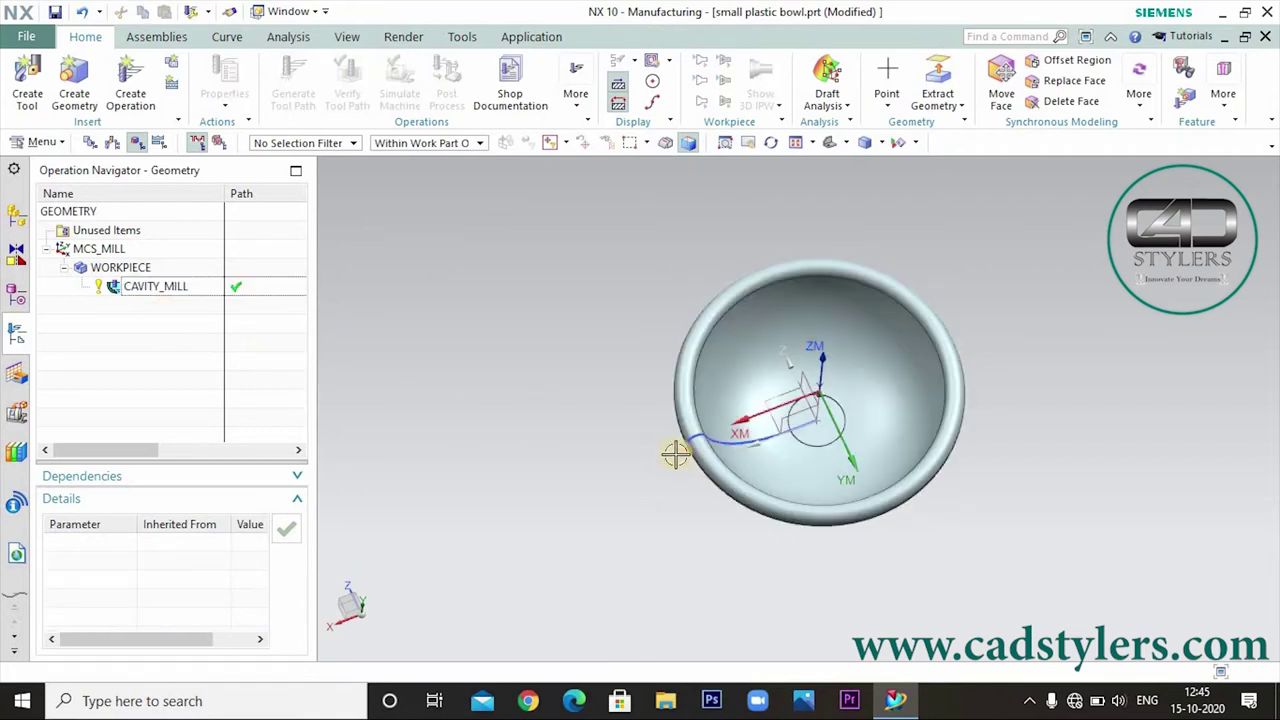
pyautogui.moveTo(626, 504); pyautogui.dragTo(596, 464, button='middle')
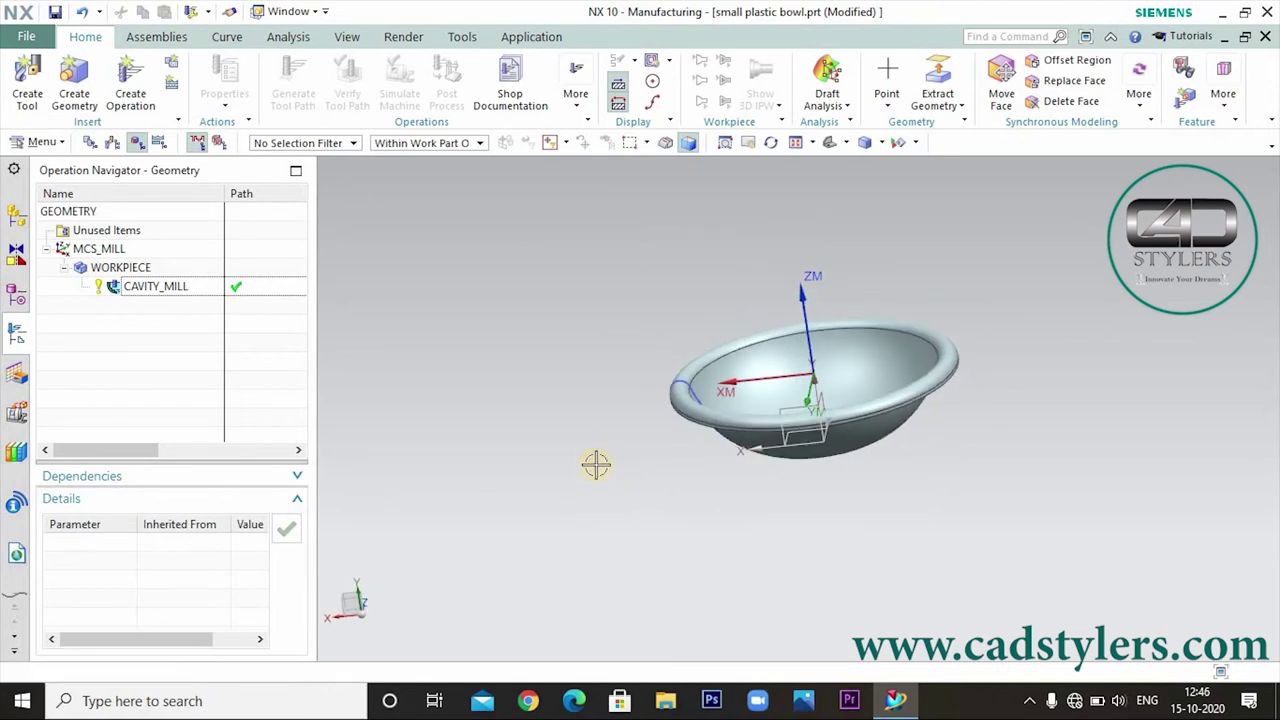
pyautogui.rightClick(150, 289)
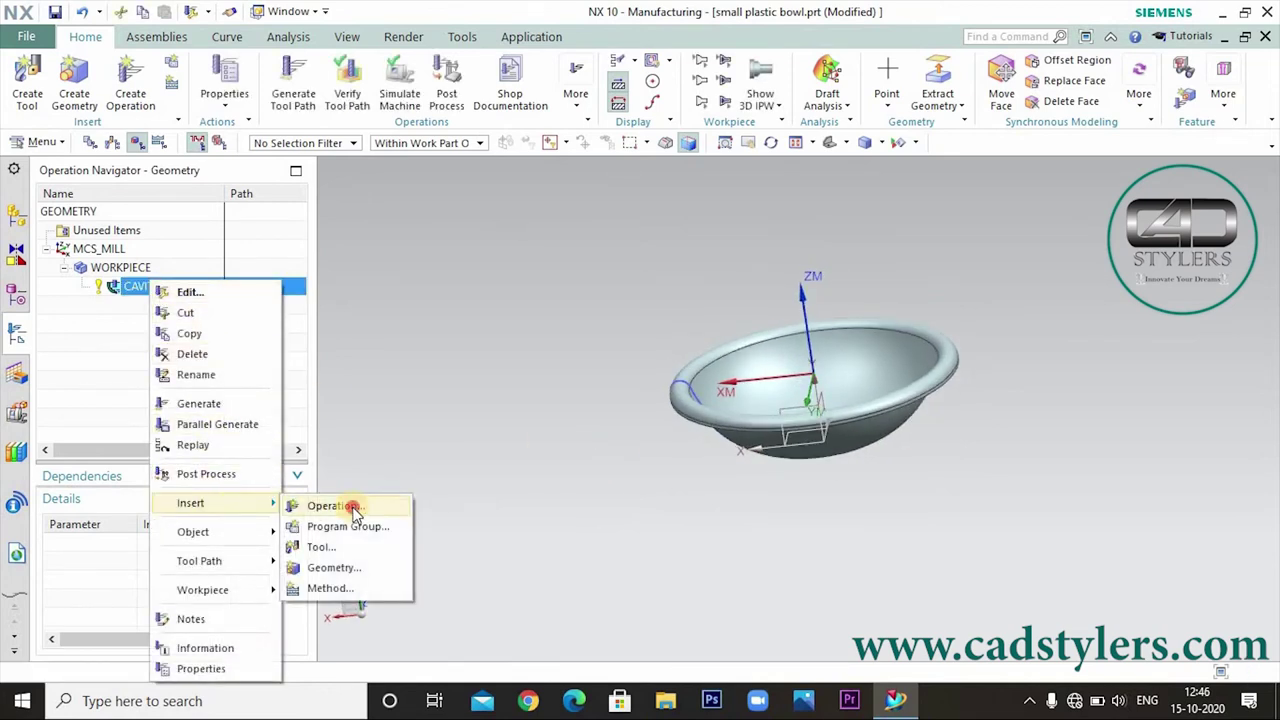
# Step: Create a Contour Area operation with method MILL_SEMI_FINISH and tool BALL_MILL_1
pyautogui.click(352, 507)
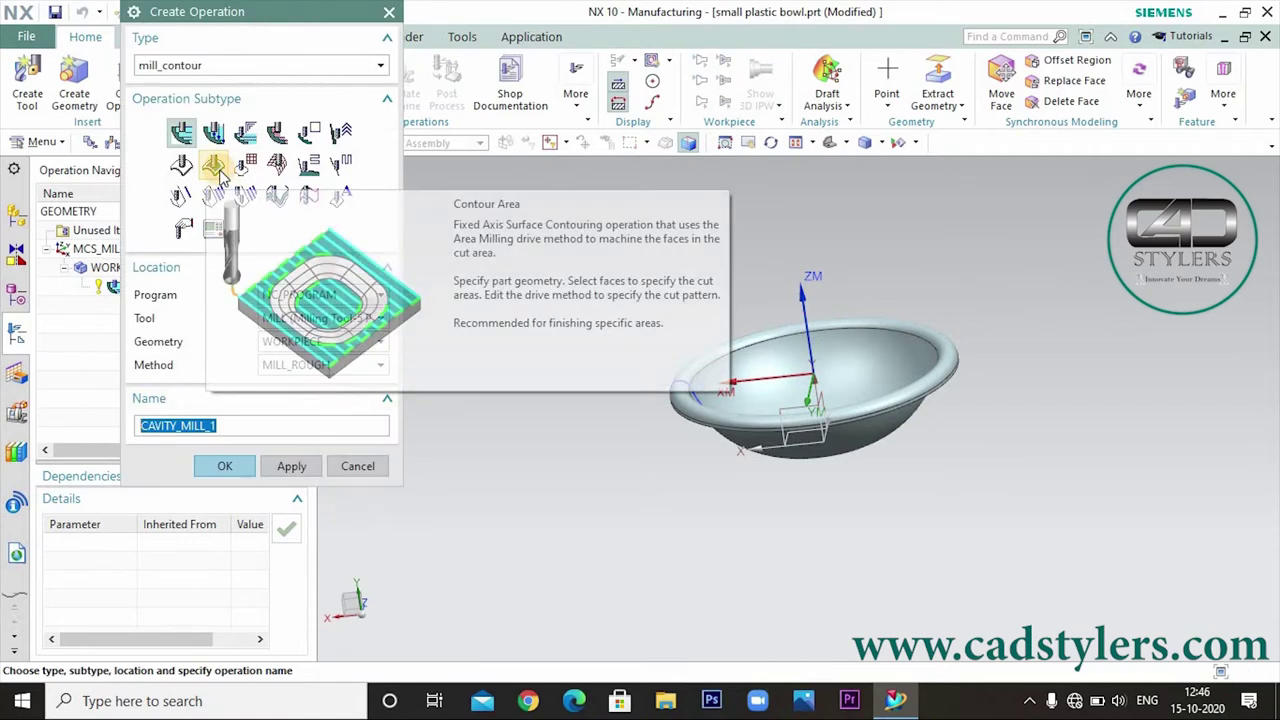
pyautogui.click(214, 166)
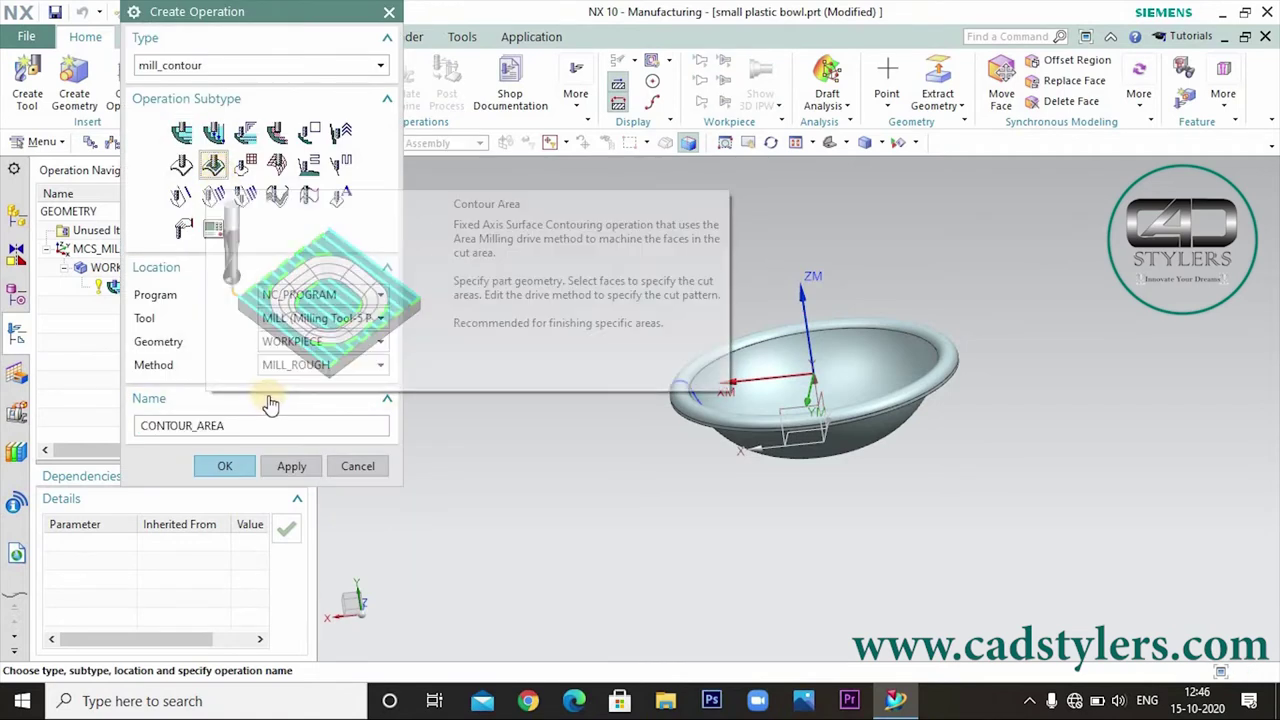
pyautogui.click(305, 365)
pyautogui.click(303, 436)
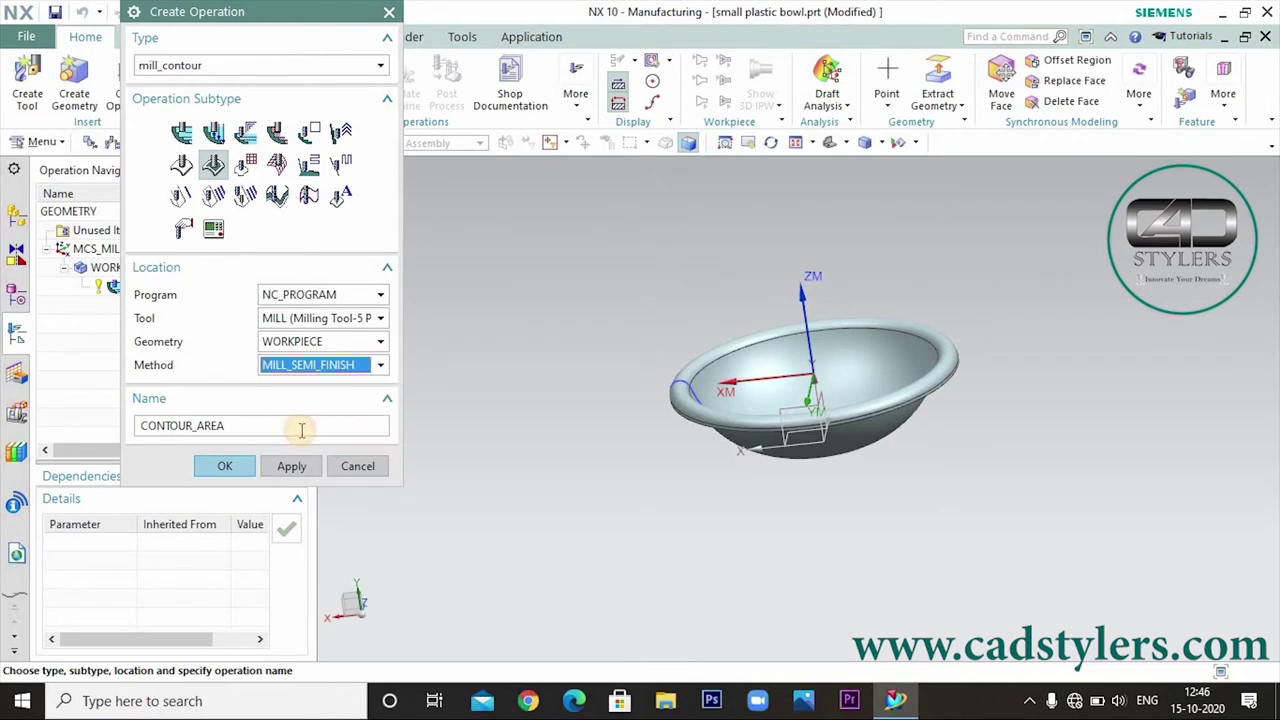
pyautogui.click(333, 317)
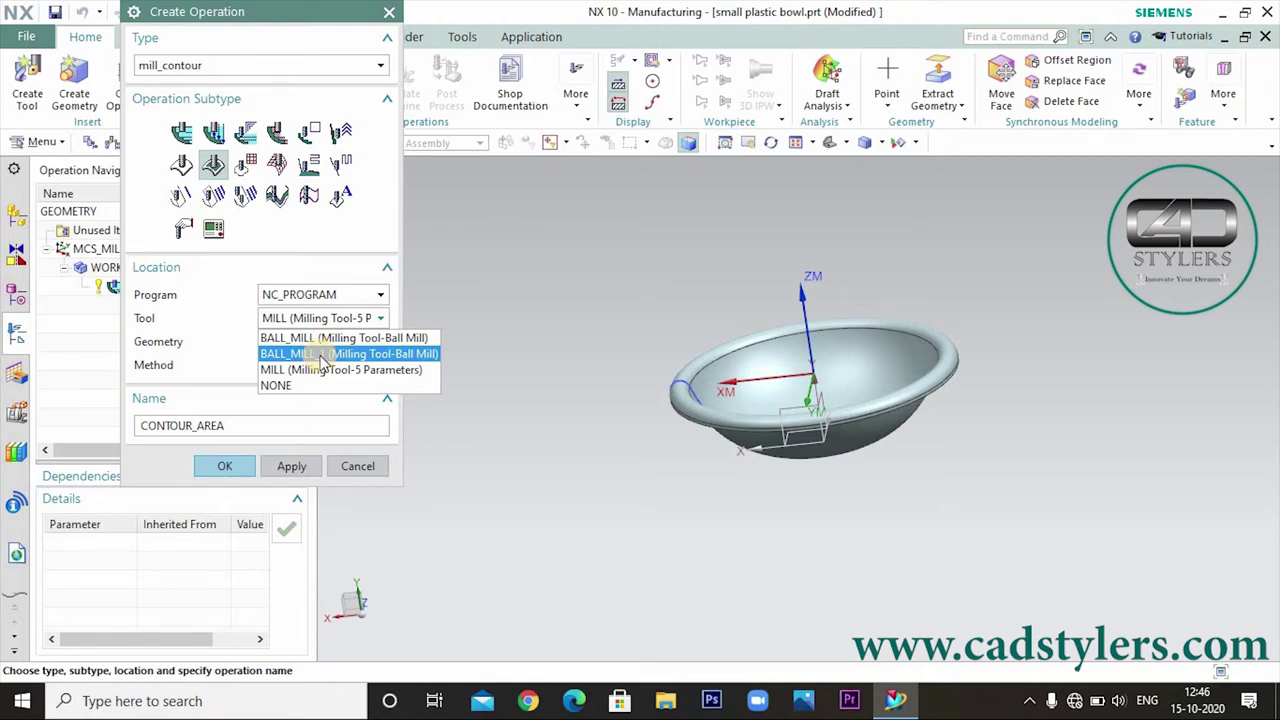
pyautogui.click(322, 355)
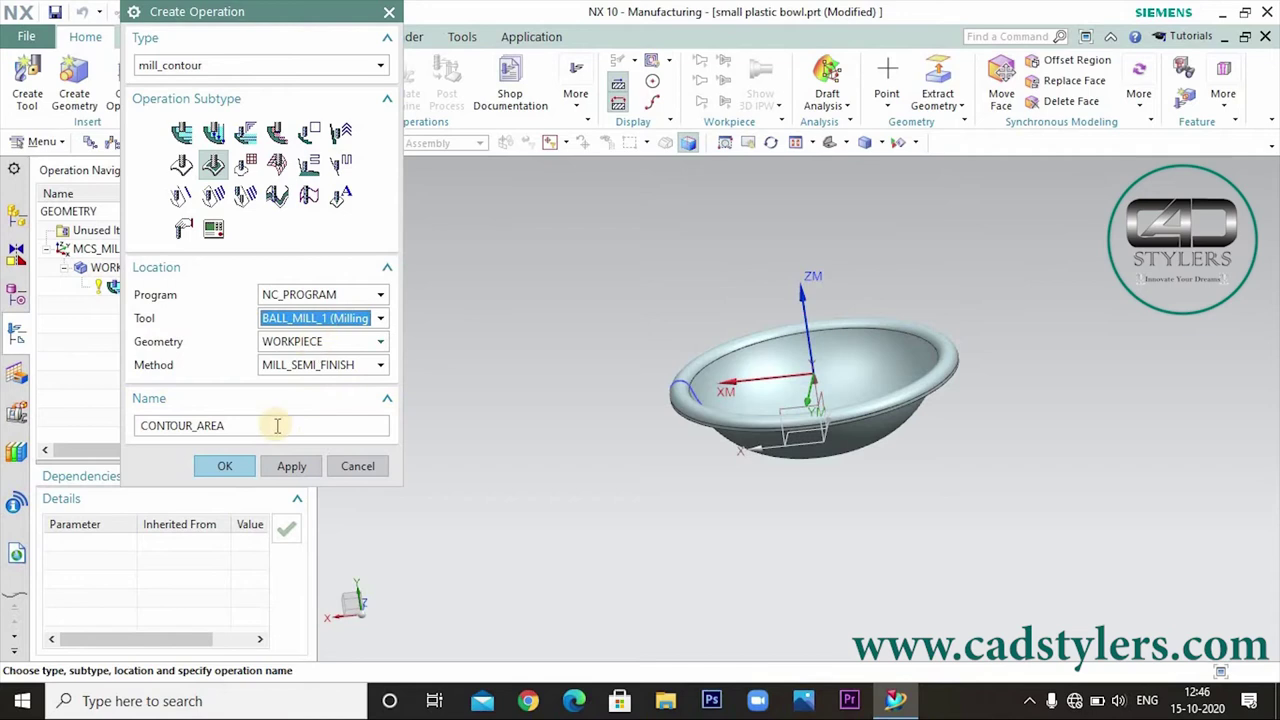
pyautogui.click(224, 466)
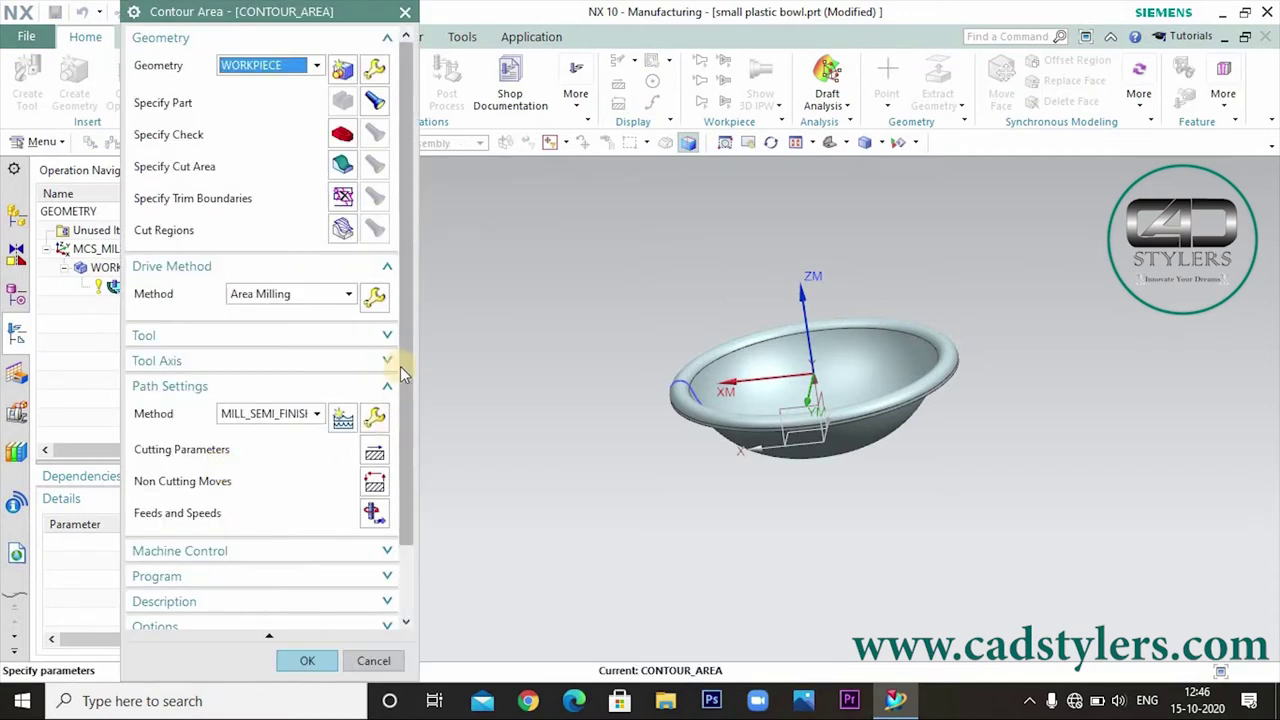
# Step: Review the BALL_MILL_1 cutter's dimensions from the Contour Area Tool group
pyautogui.scroll(-1, 404, 366)
pyautogui.click(329, 300)
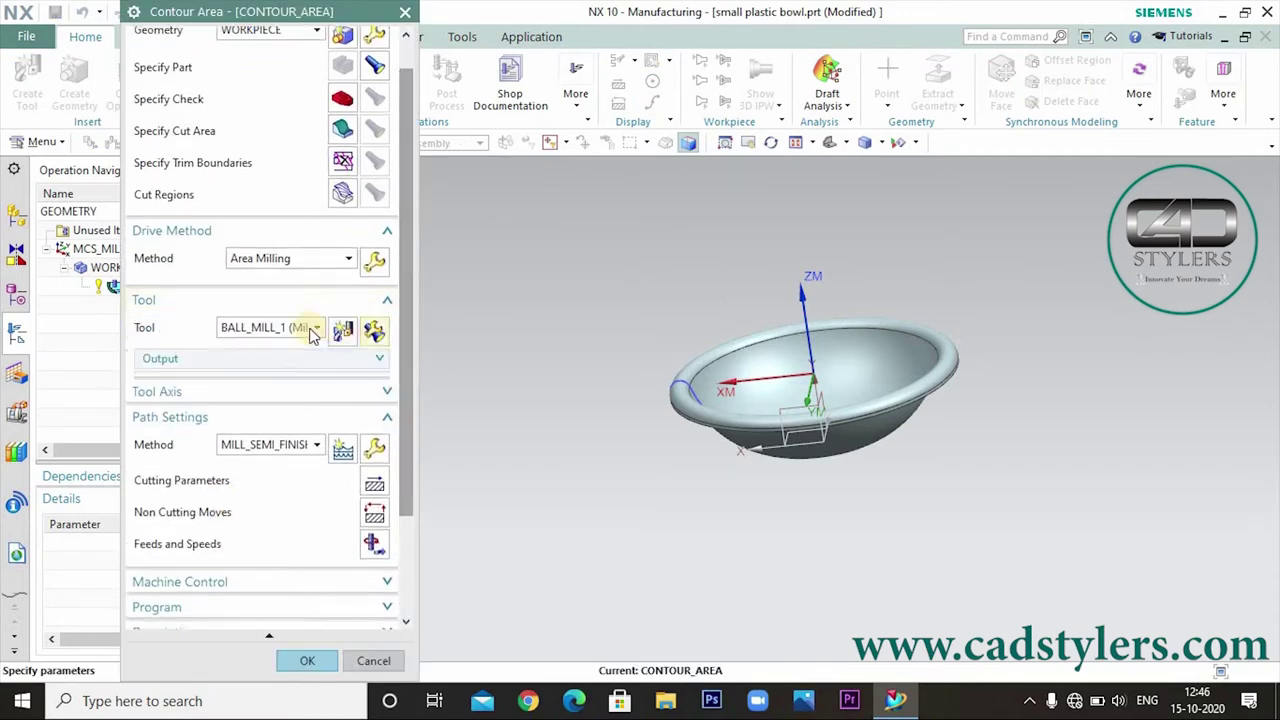
pyautogui.click(312, 332)
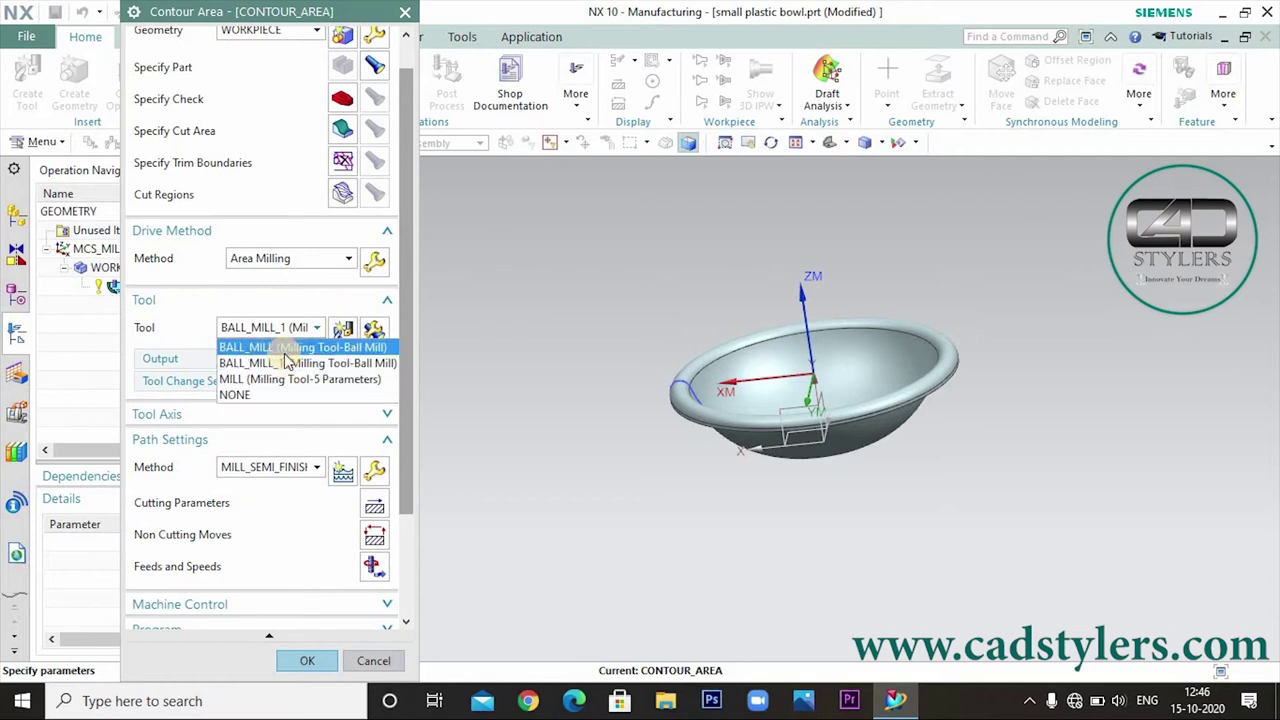
pyautogui.click(390, 362)
pyautogui.click(377, 330)
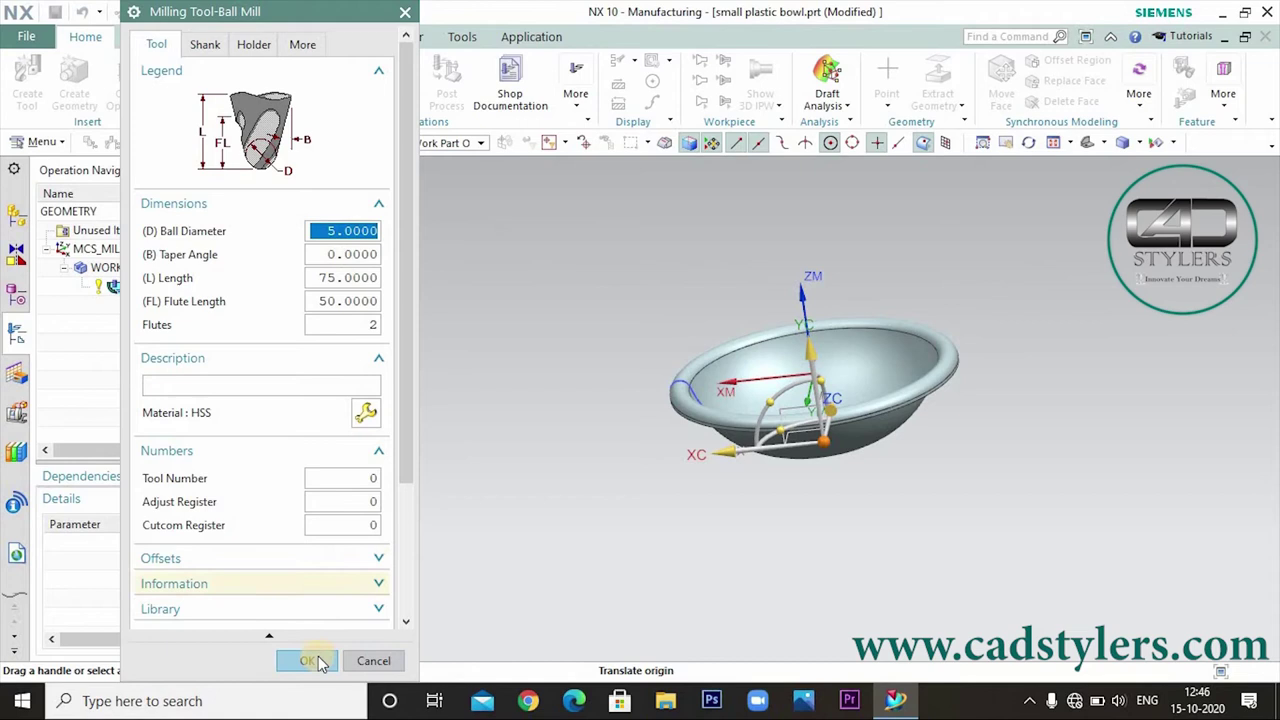
pyautogui.click(307, 660)
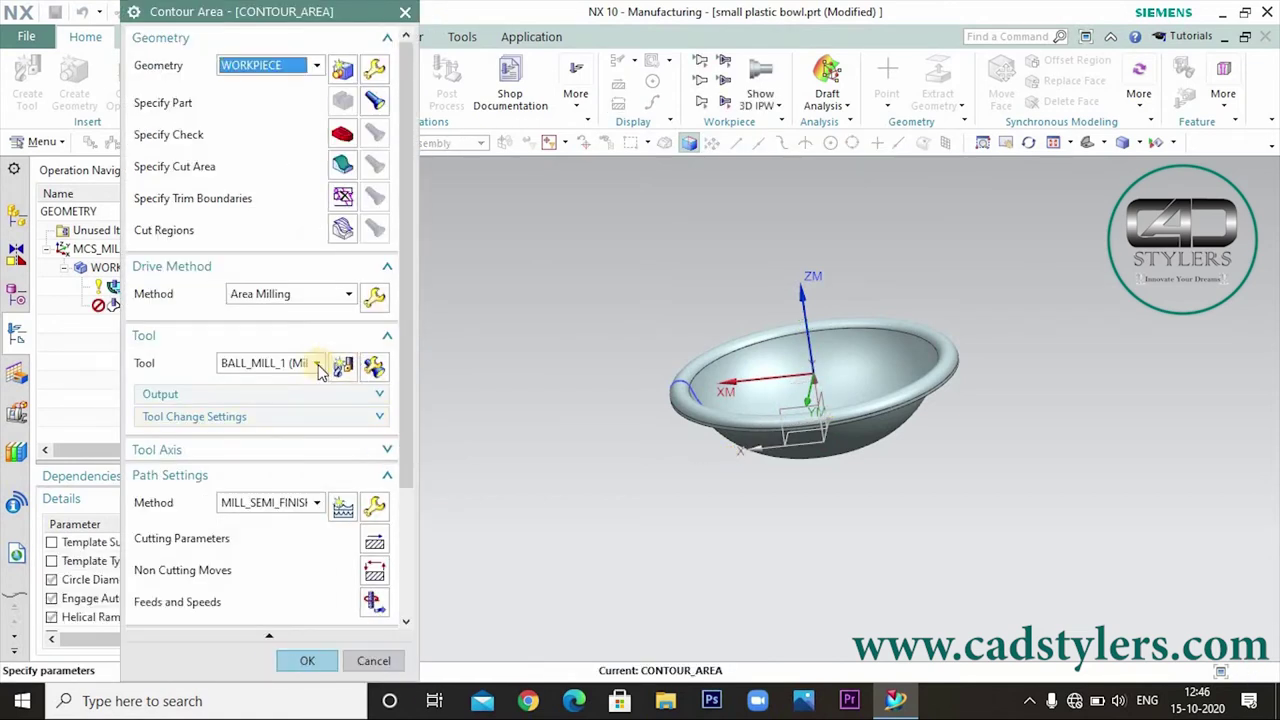
# Step: Switch the cutter to BALL_MILL and confirm its 10 mm diameter
pyautogui.click(316, 363)
pyautogui.click(318, 380)
pyautogui.middleClick(318, 376)
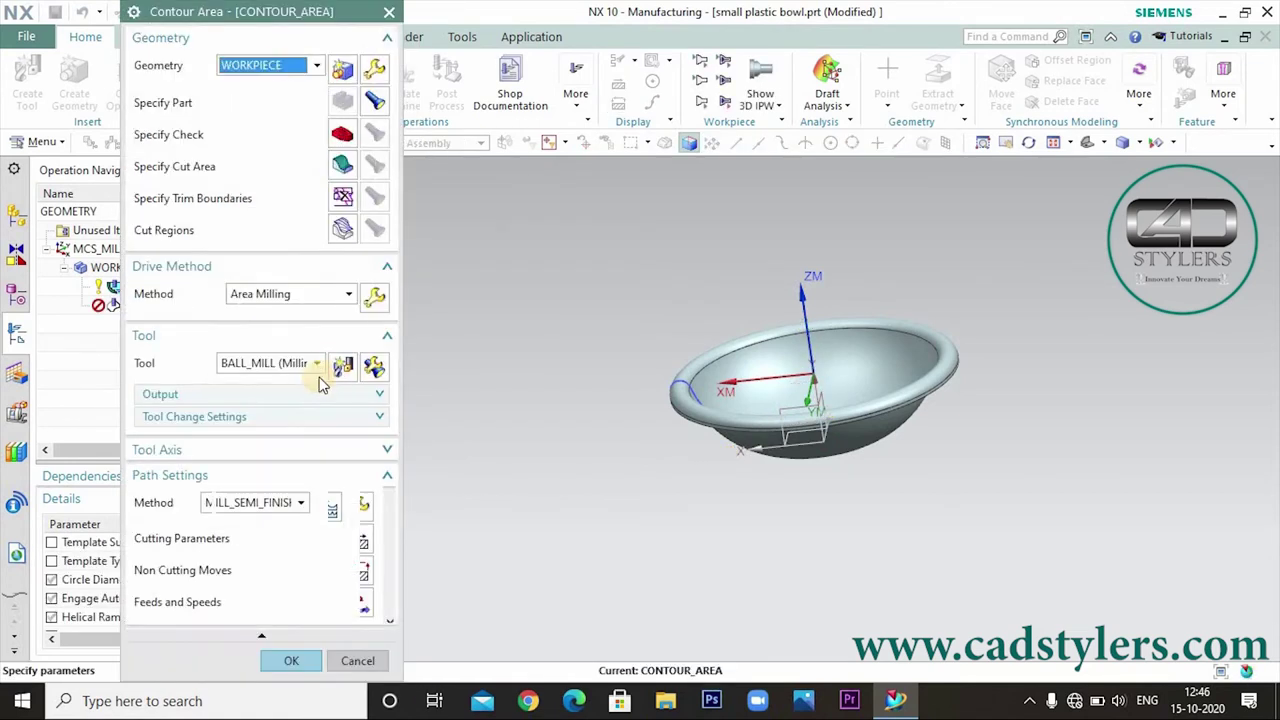
pyautogui.click(372, 367)
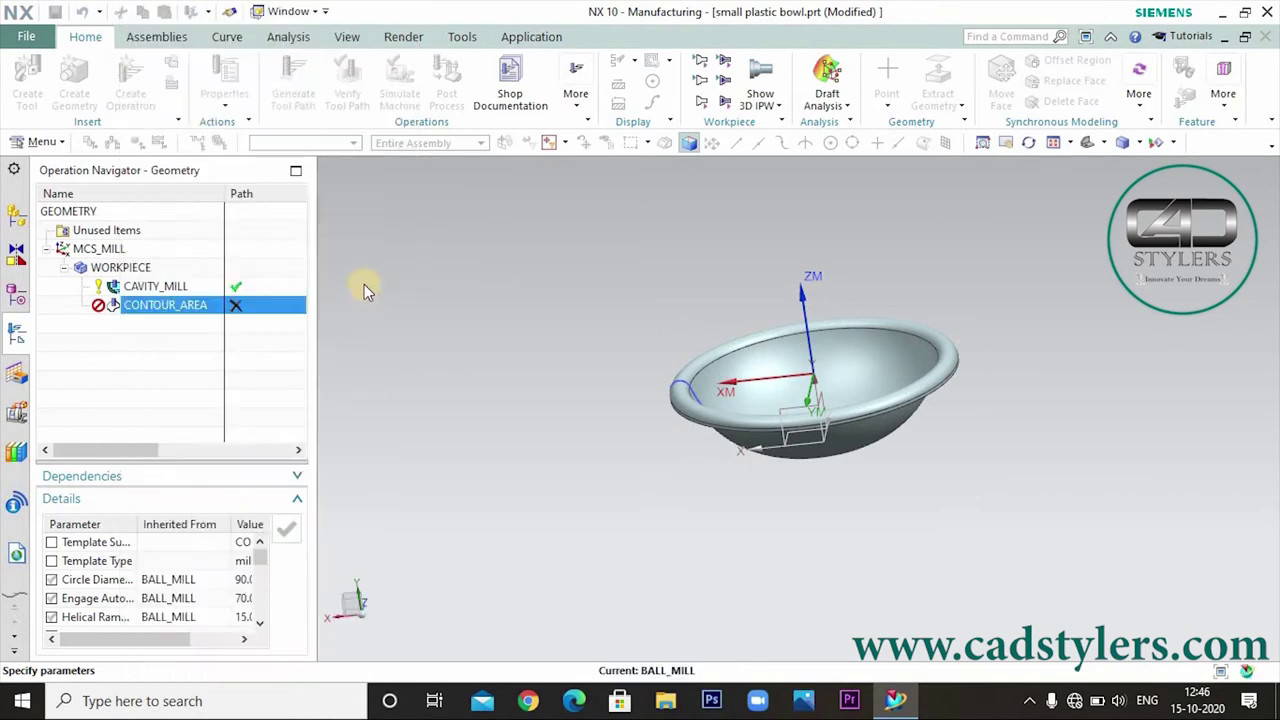
pyautogui.scroll(-3, 380, 530)
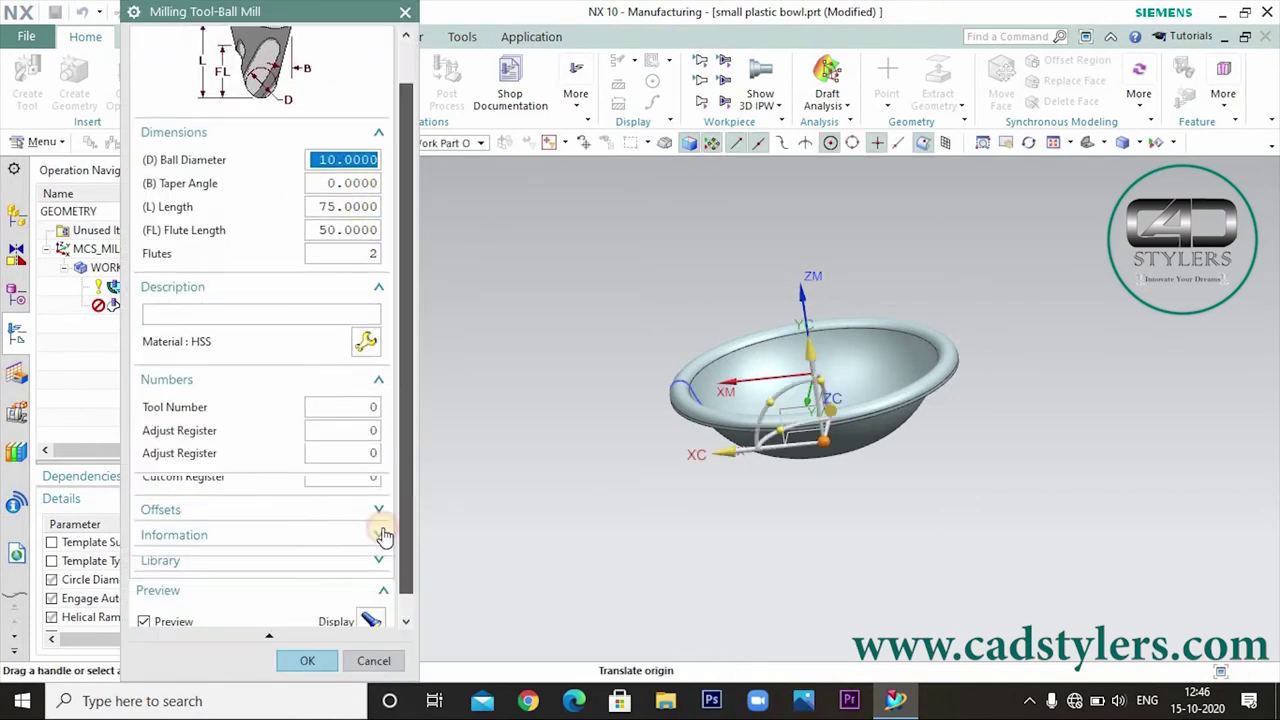
pyautogui.click(308, 661)
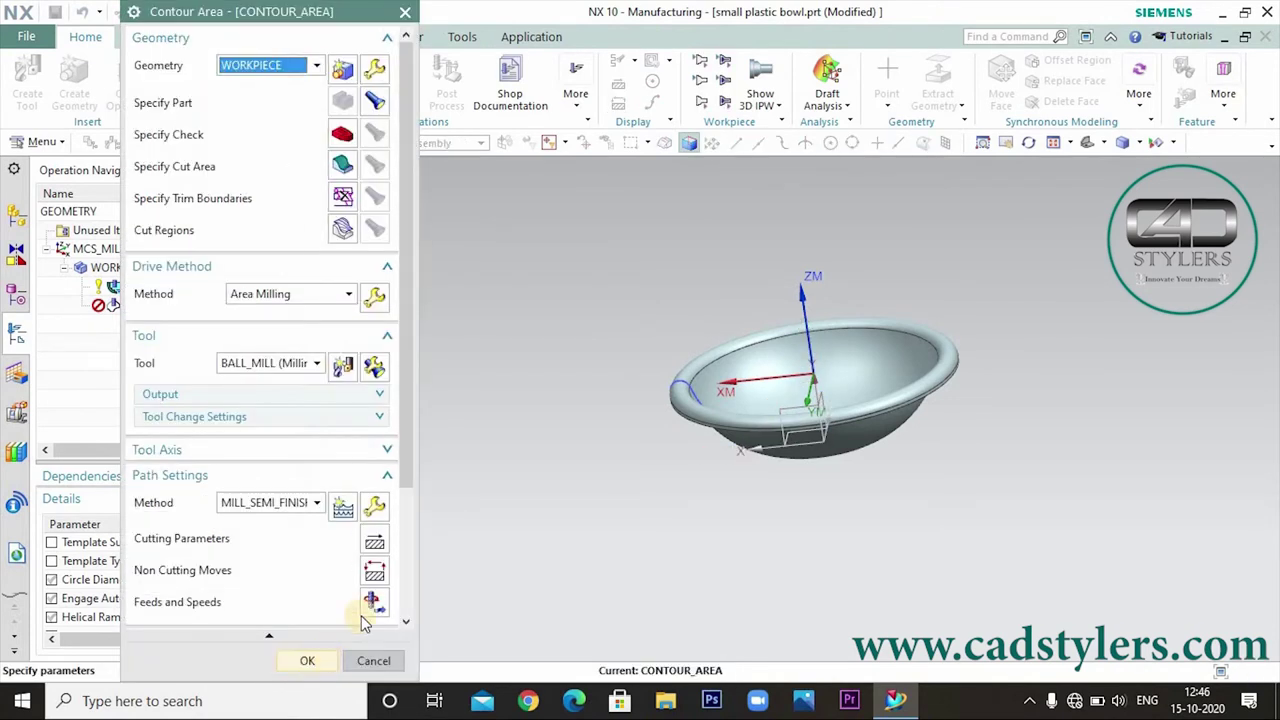
pyautogui.scroll(-2, 232, 79)
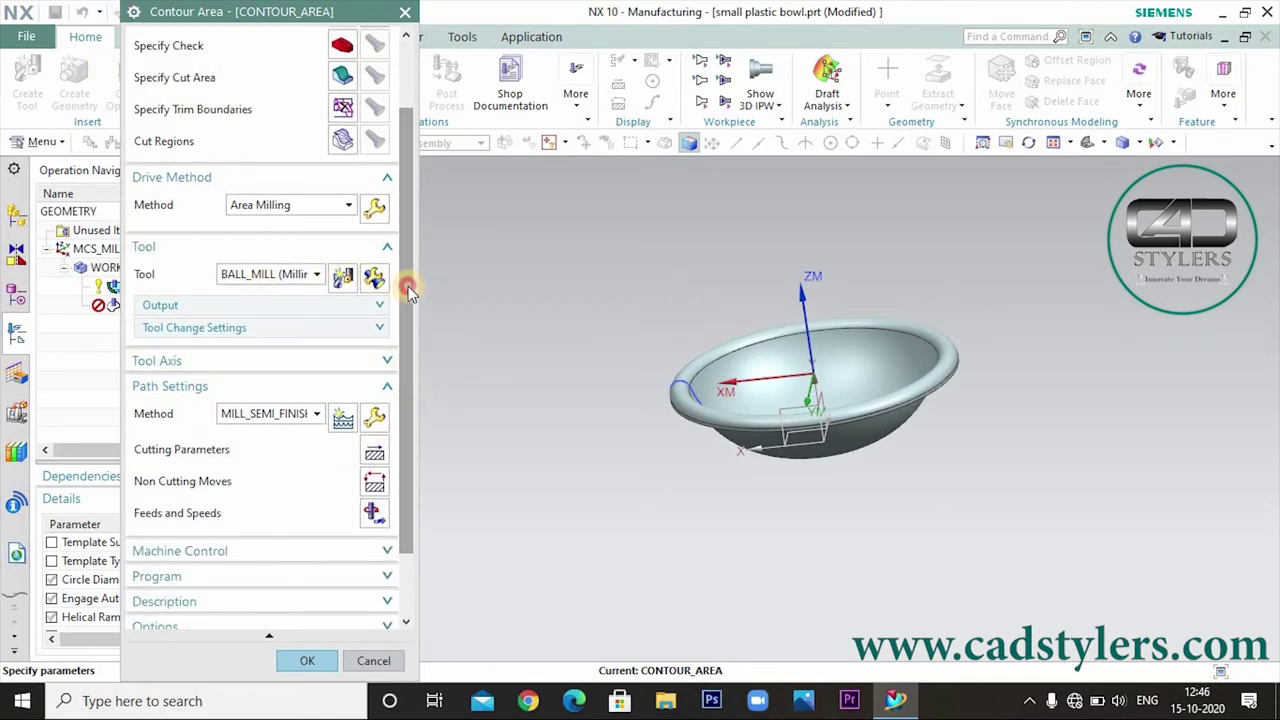
pyautogui.scroll(1, 408, 290)
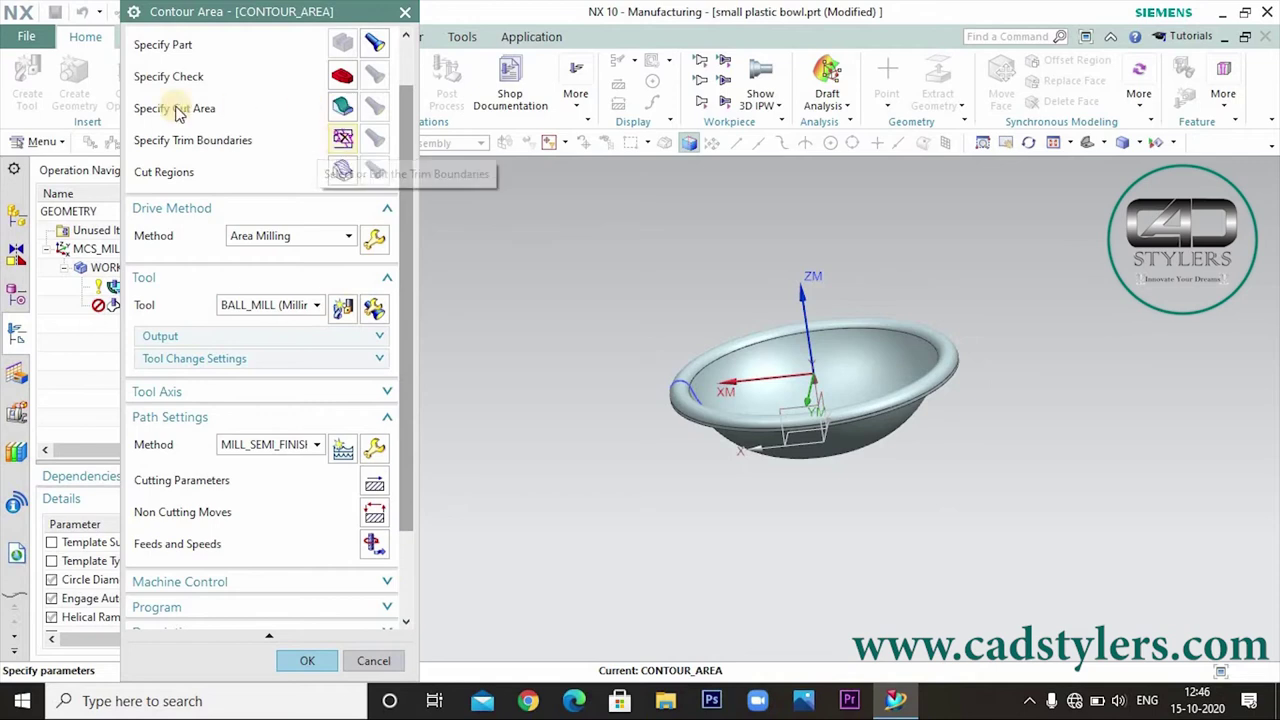
# Step: Specify the bowl's three inner faces, including the bottom, as the cut area and display them
pyautogui.click(339, 104)
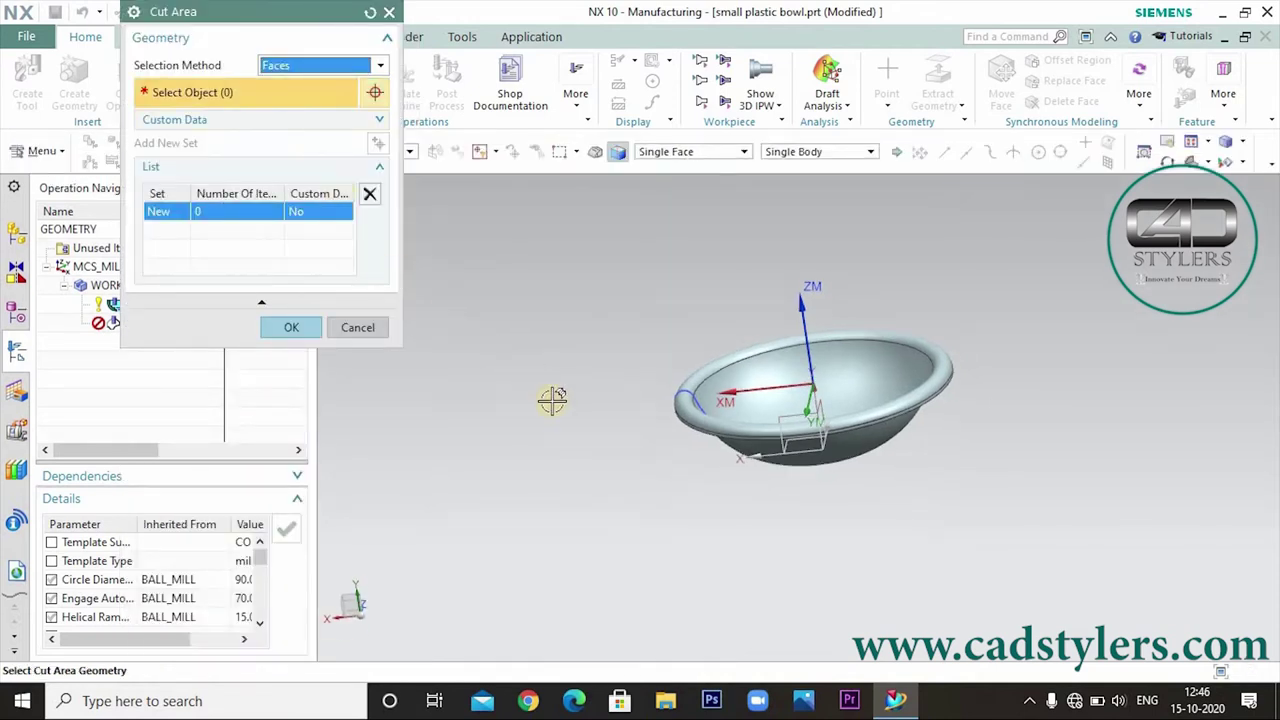
pyautogui.scroll(2, 816, 460)
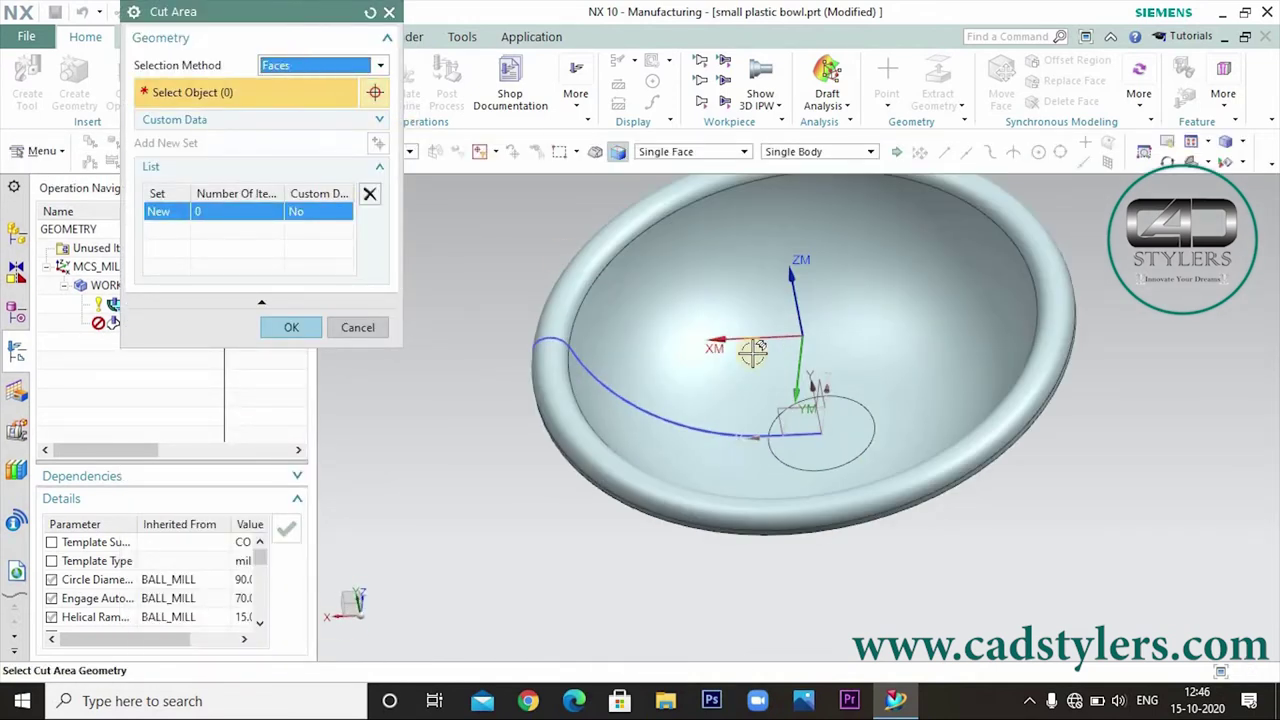
pyautogui.scroll(2, 822, 434)
pyautogui.scroll(1, 822, 434)
pyautogui.click(829, 443)
pyautogui.click(700, 383)
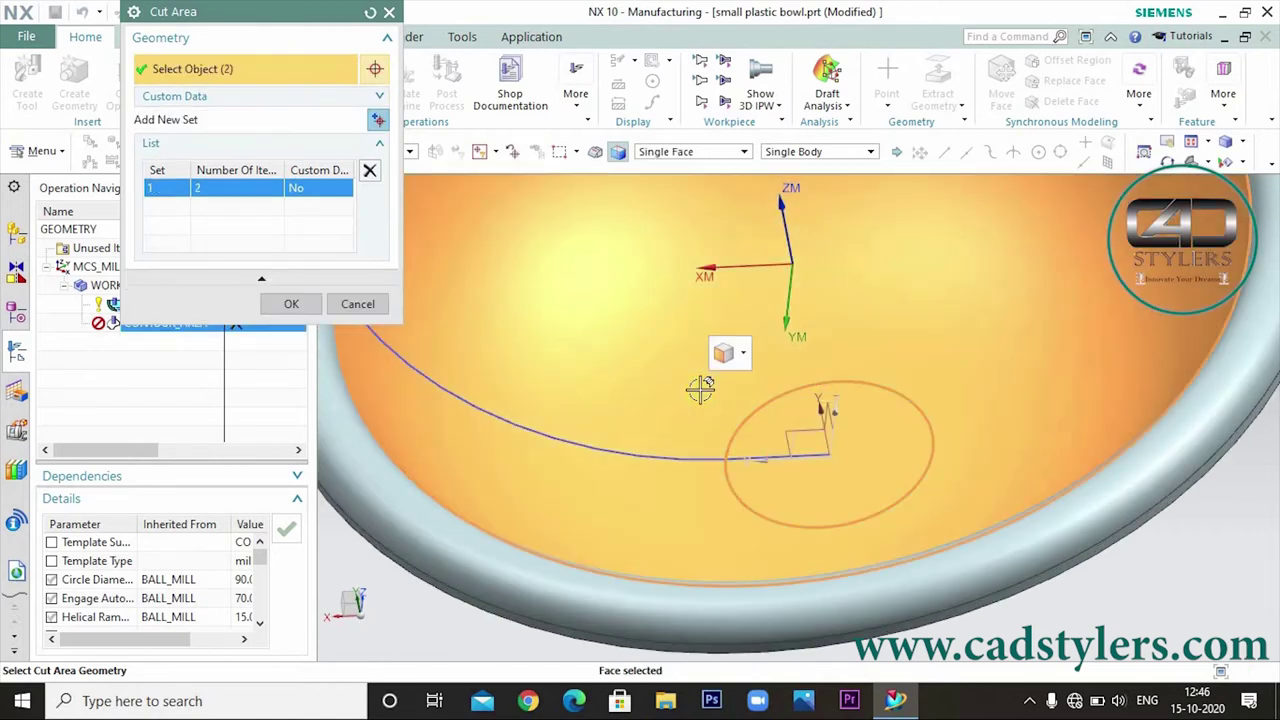
pyautogui.scroll(-2, 621, 413)
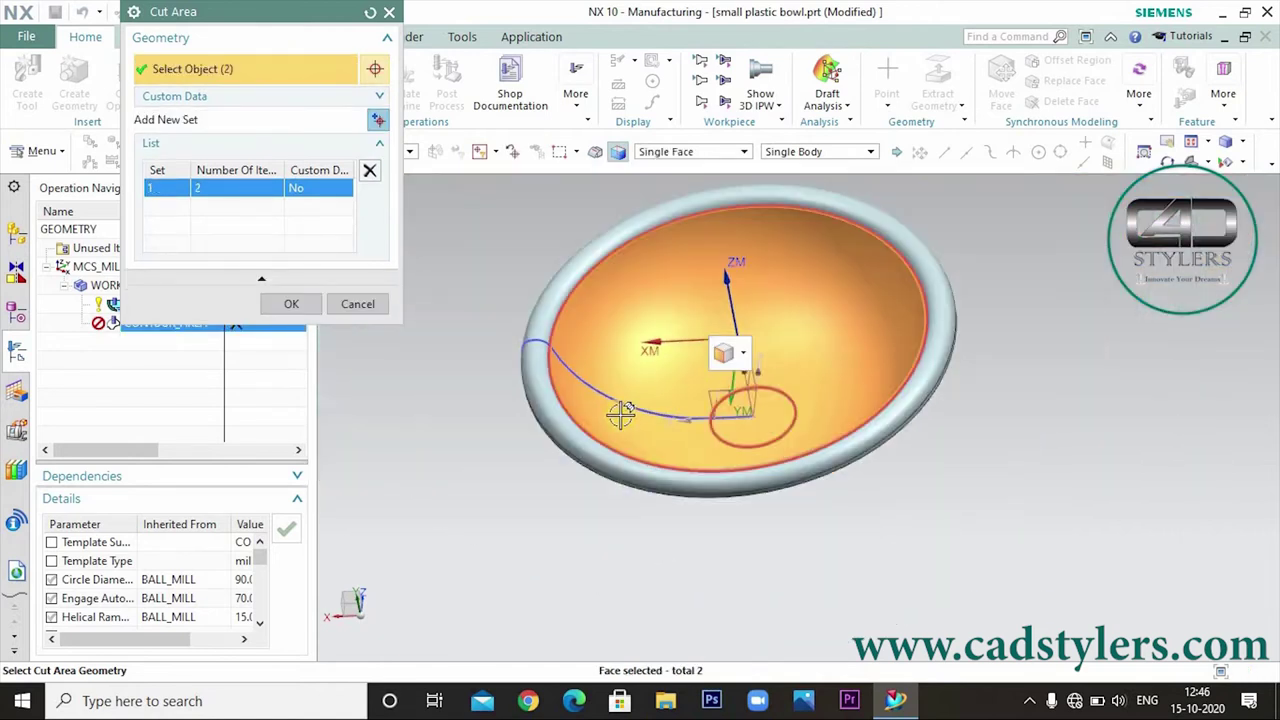
pyautogui.click(288, 304)
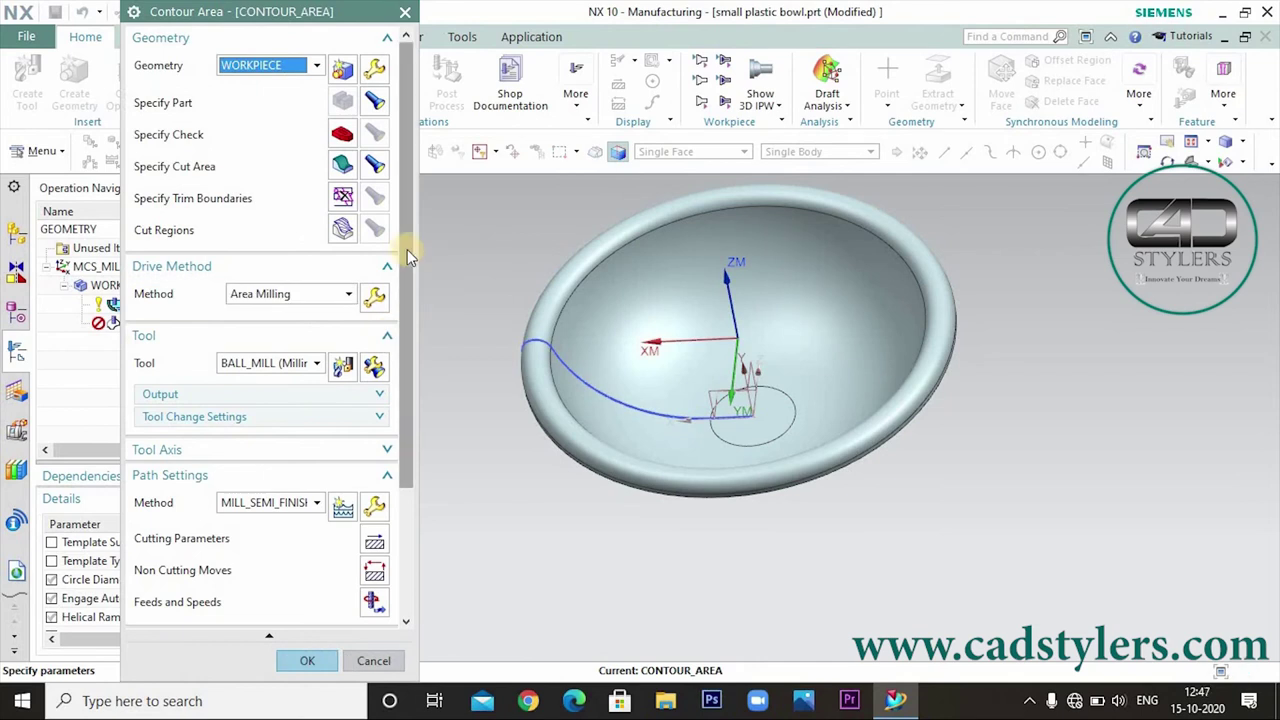
pyautogui.scroll(-2, 405, 289)
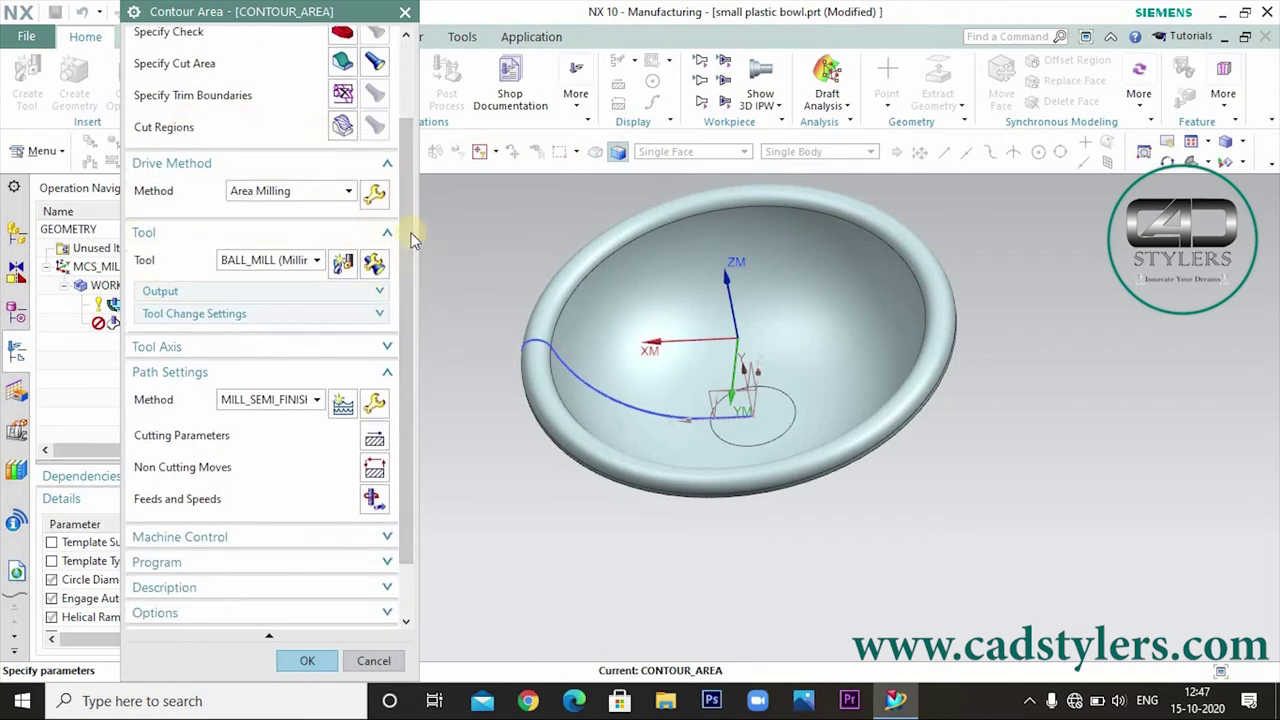
pyautogui.click(372, 63)
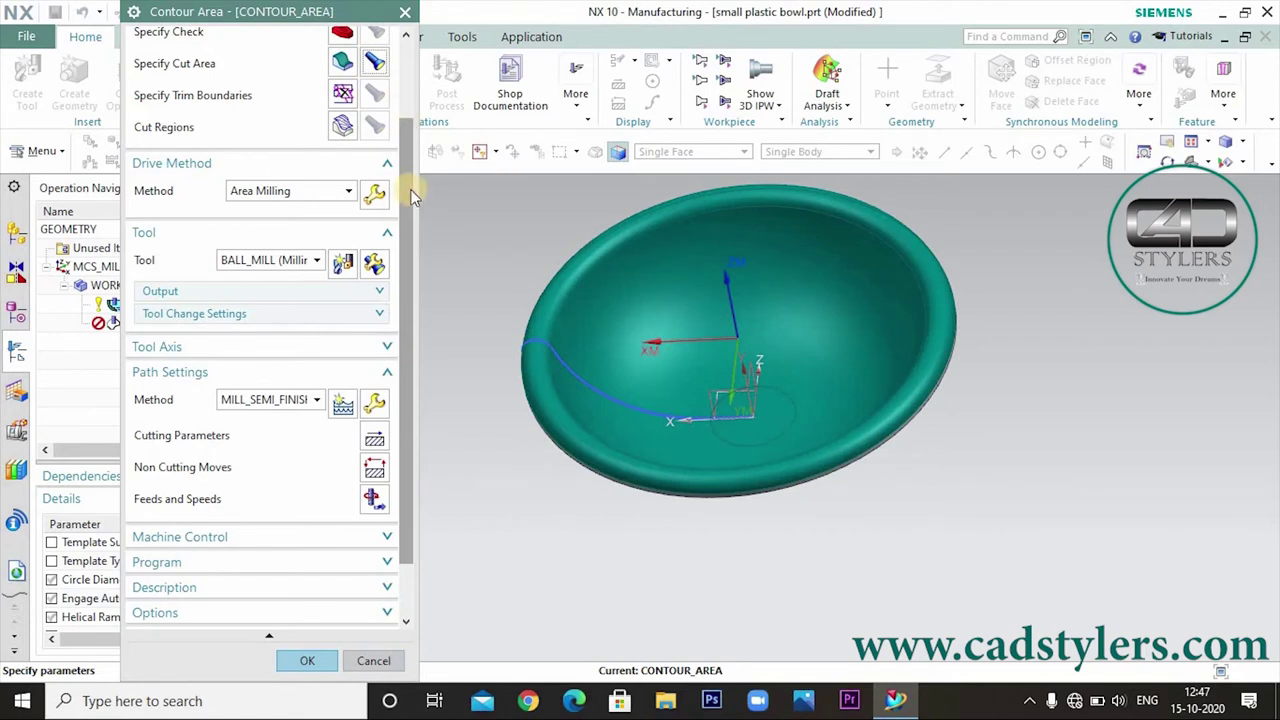
pyautogui.scroll(-1, 397, 251)
# Step: Check Tool Axis +ZM, generate the Contour Area toolpath, rotate to inspect it, and accept the operation
pyautogui.click(266, 280)
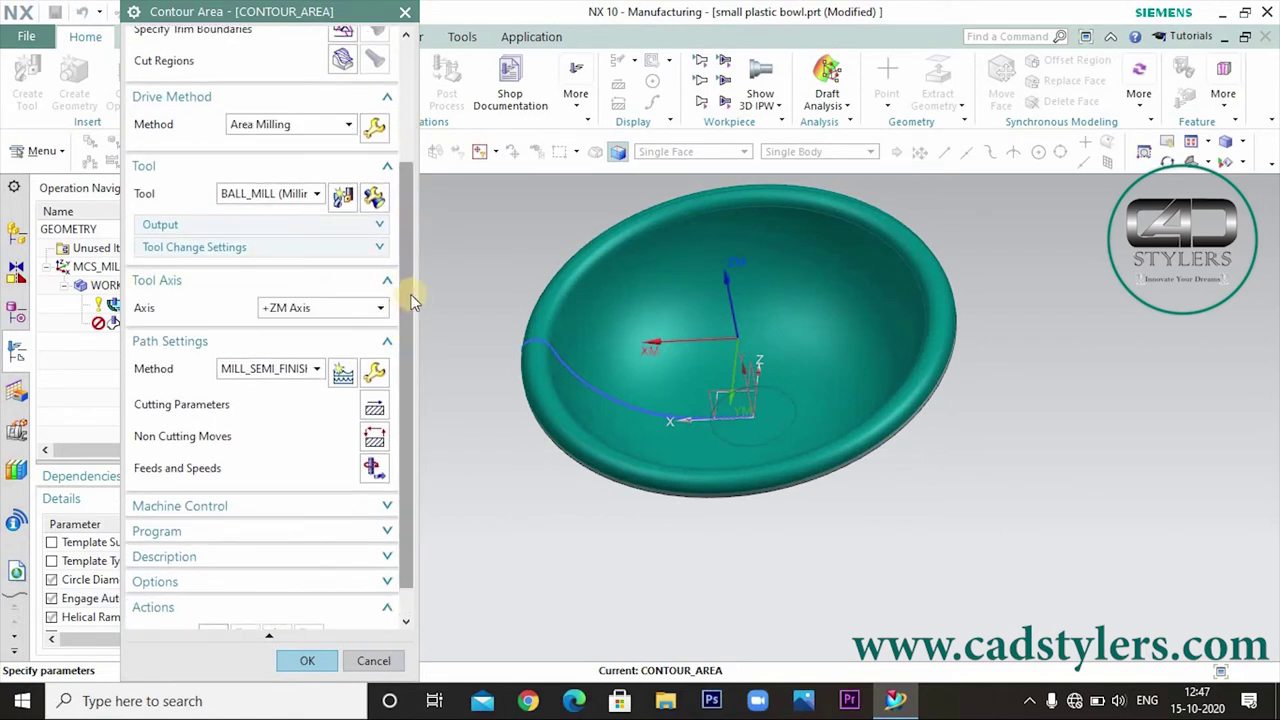
pyautogui.scroll(-1, 406, 357)
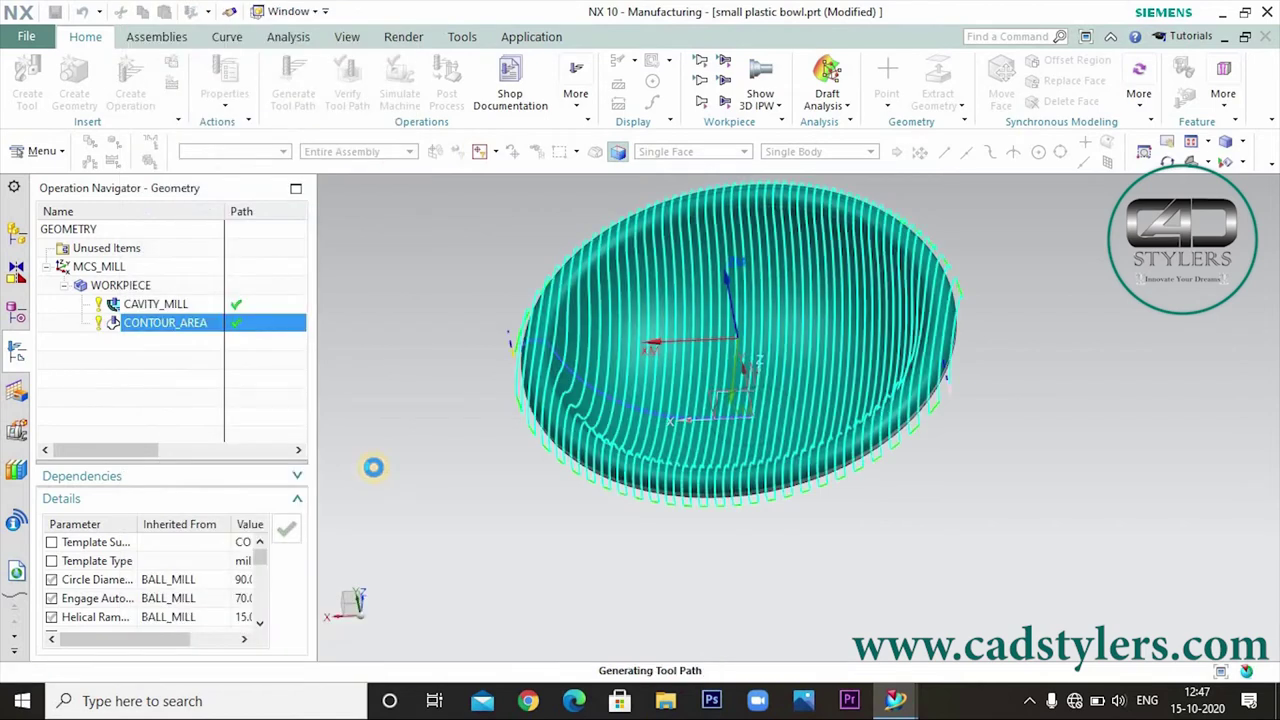
pyautogui.moveTo(1015, 460)
pyautogui.mouseDown(button='middle')
pyautogui.moveTo(965, 465)
pyautogui.moveTo(857, 517)
pyautogui.moveTo(923, 506)
pyautogui.moveTo(925, 540)
pyautogui.mouseUp(button='middle')
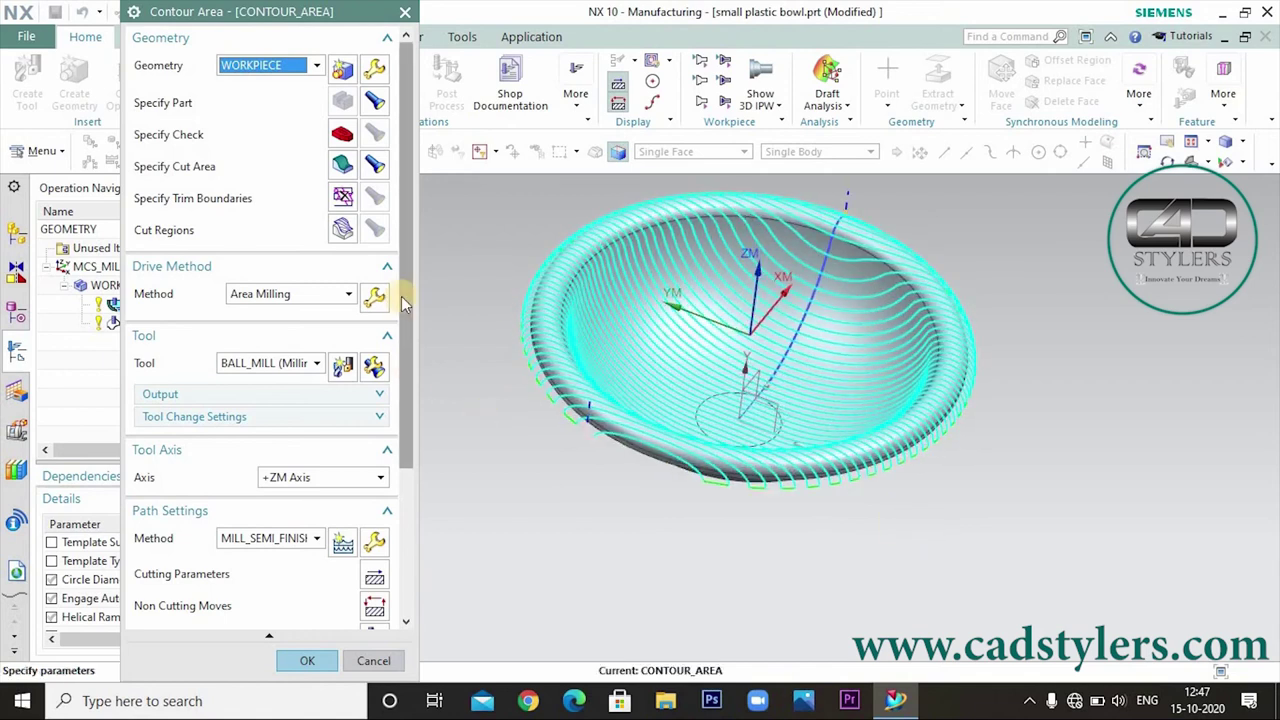
pyautogui.scroll(-3, 390, 300)
pyautogui.scroll(-5, 330, 450)
pyautogui.middleClick(278, 612)
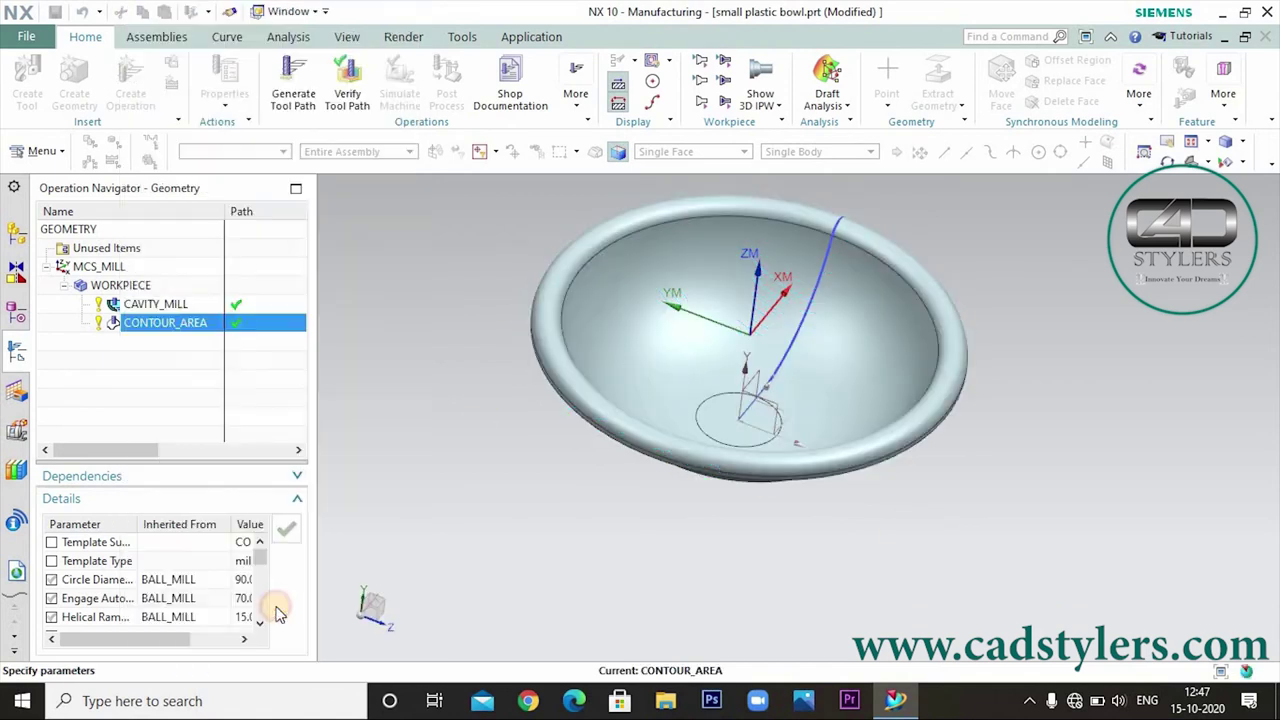
# Step: Run the Contour Area 3D simulation at animation speed 3, stop it partway, then close
pyautogui.click(293, 624)
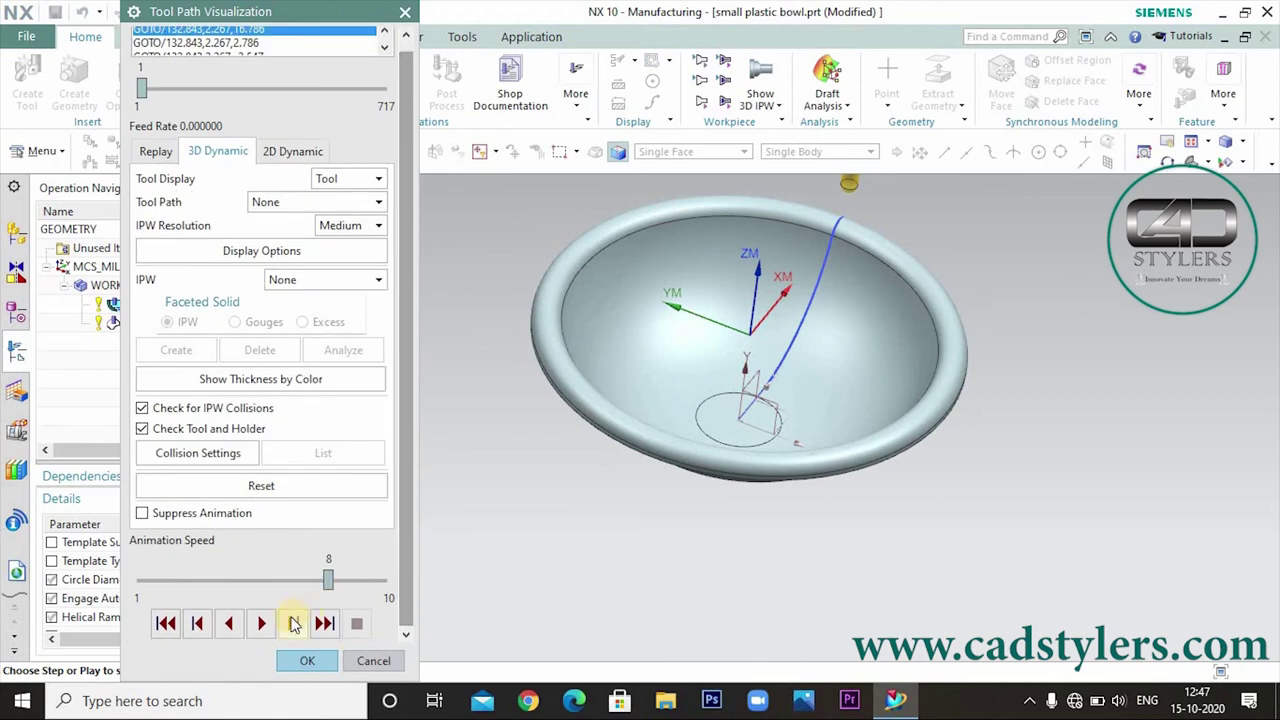
pyautogui.moveTo(328, 580); pyautogui.dragTo(195, 582)
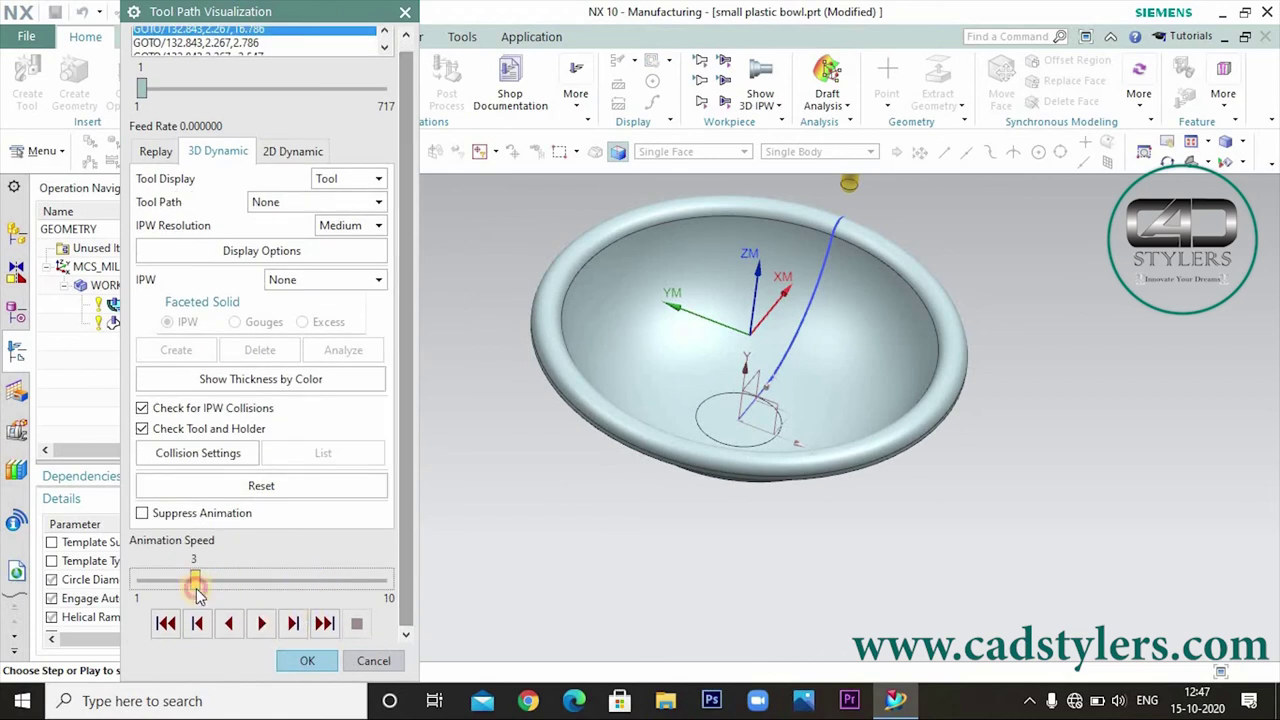
pyautogui.click(263, 624)
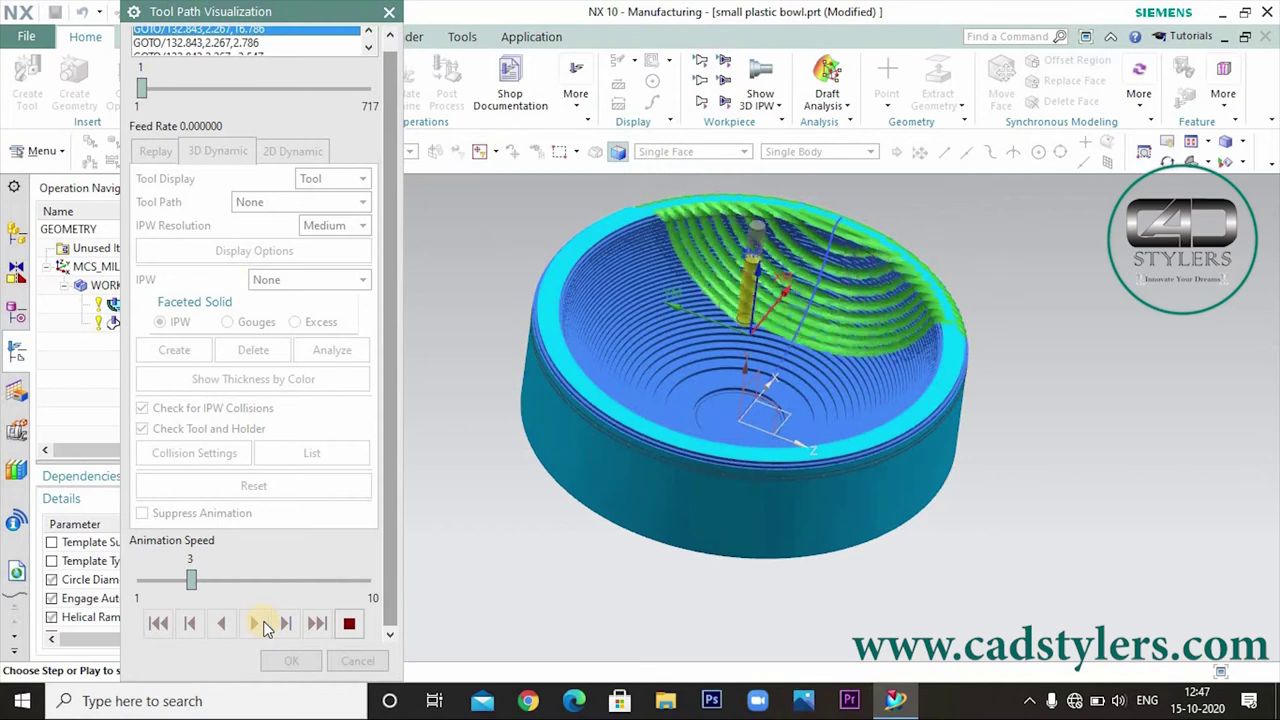
pyautogui.click(350, 623)
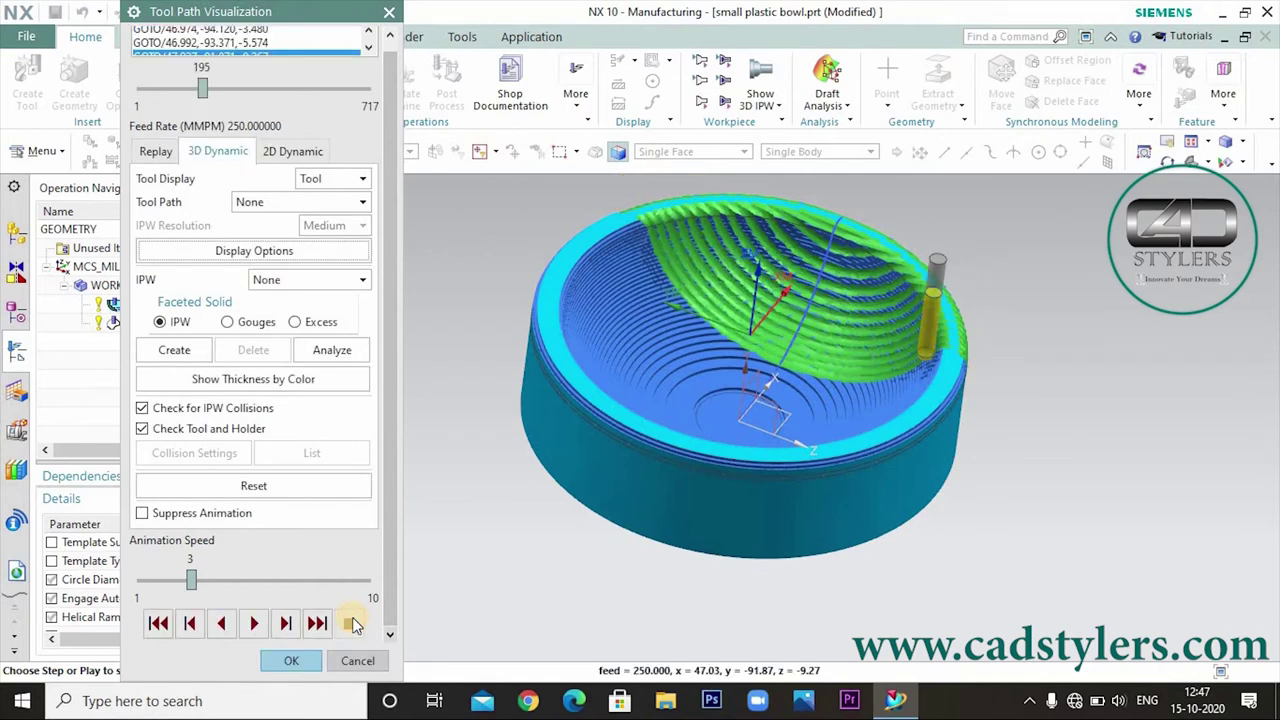
pyautogui.click(290, 664)
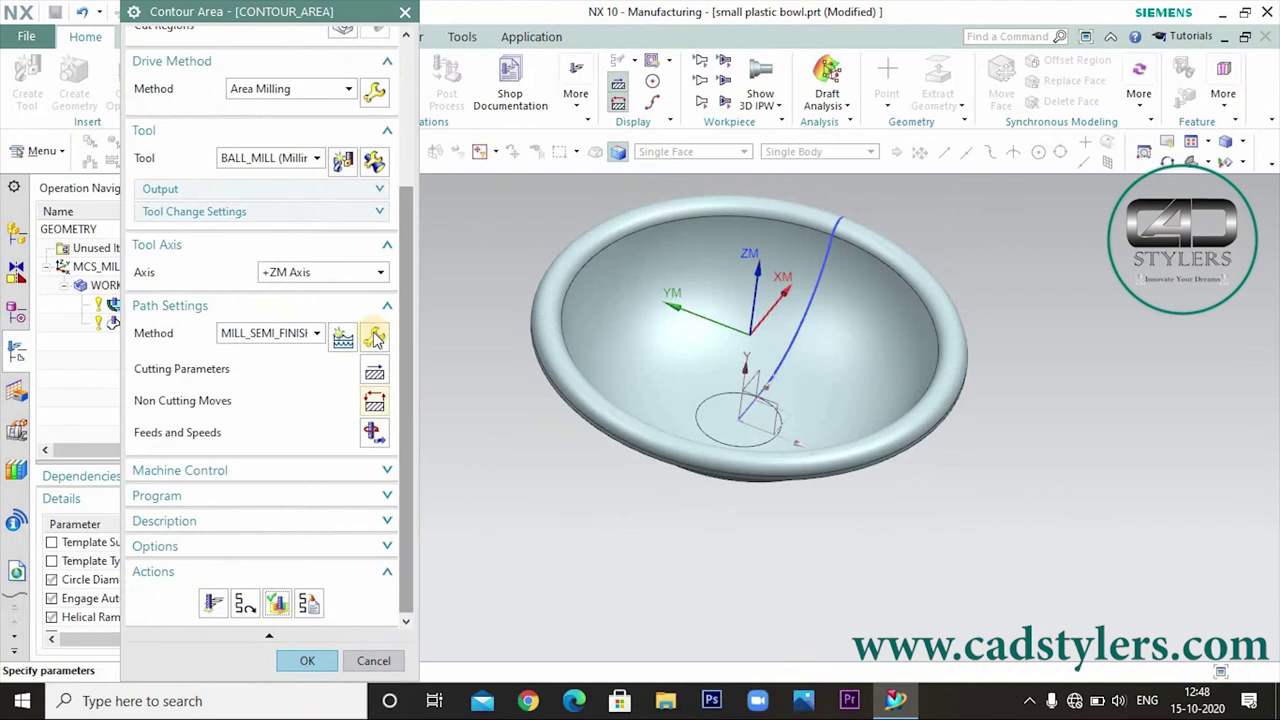
# Step: Change the BALL_MILL cutter's ball diameter to 20
pyautogui.scroll(2, 400, 300)
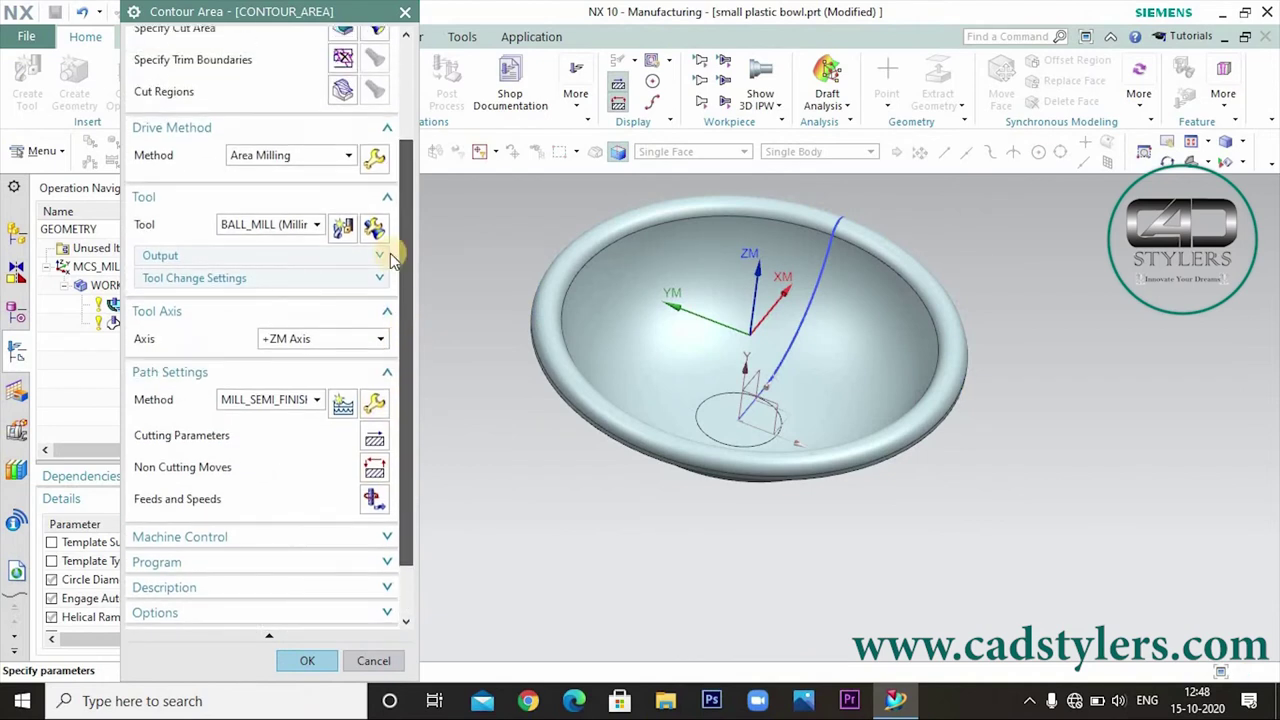
pyautogui.click(376, 230)
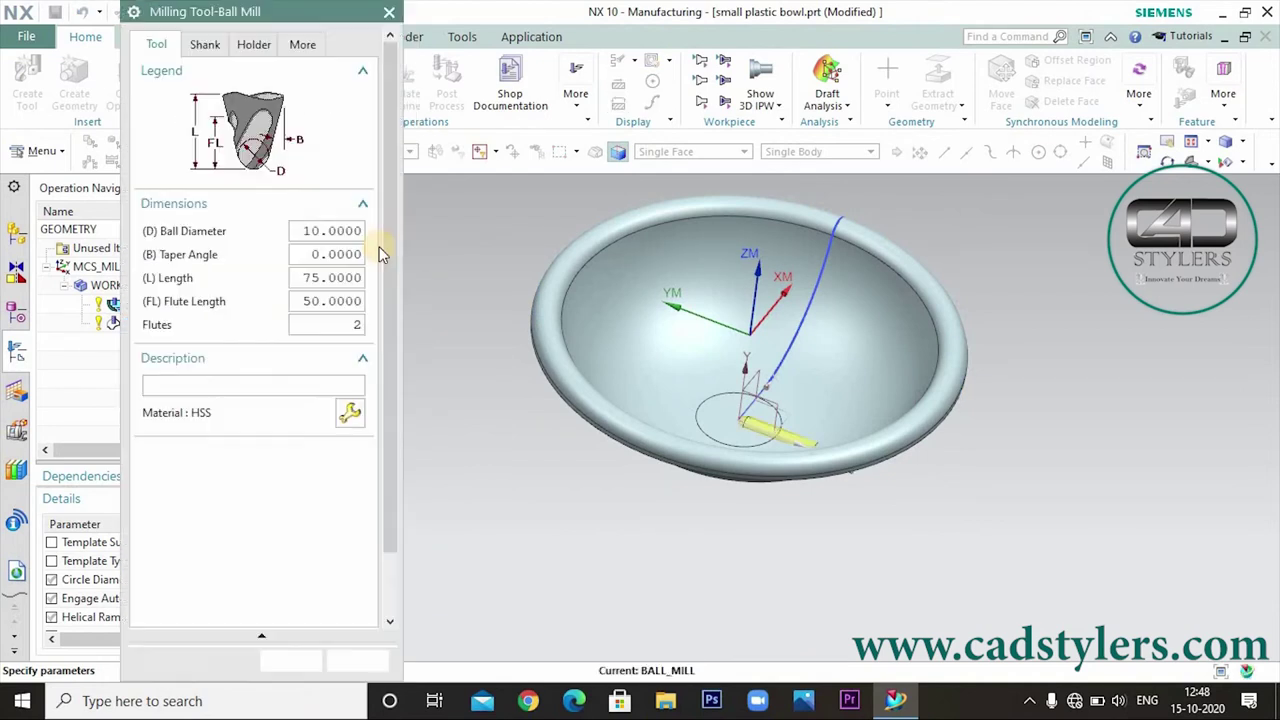
pyautogui.click(334, 231)
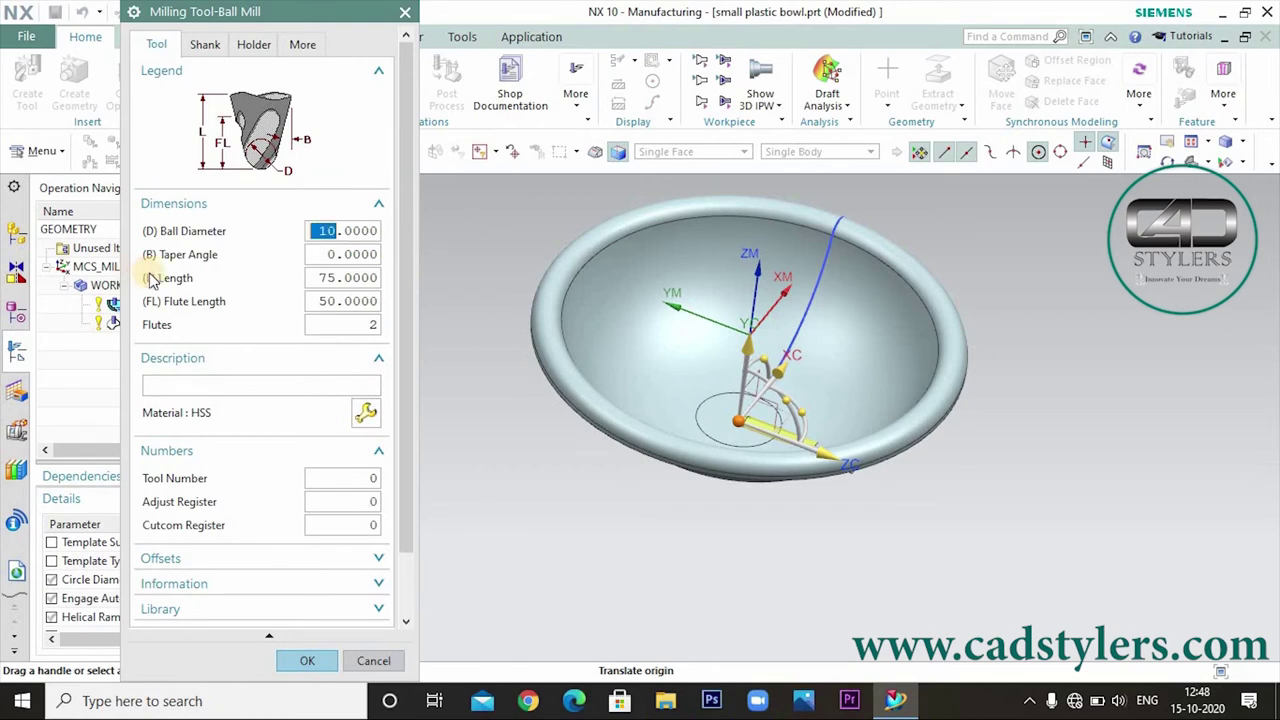
pyautogui.write('20.00000')
pyautogui.click(149, 278)
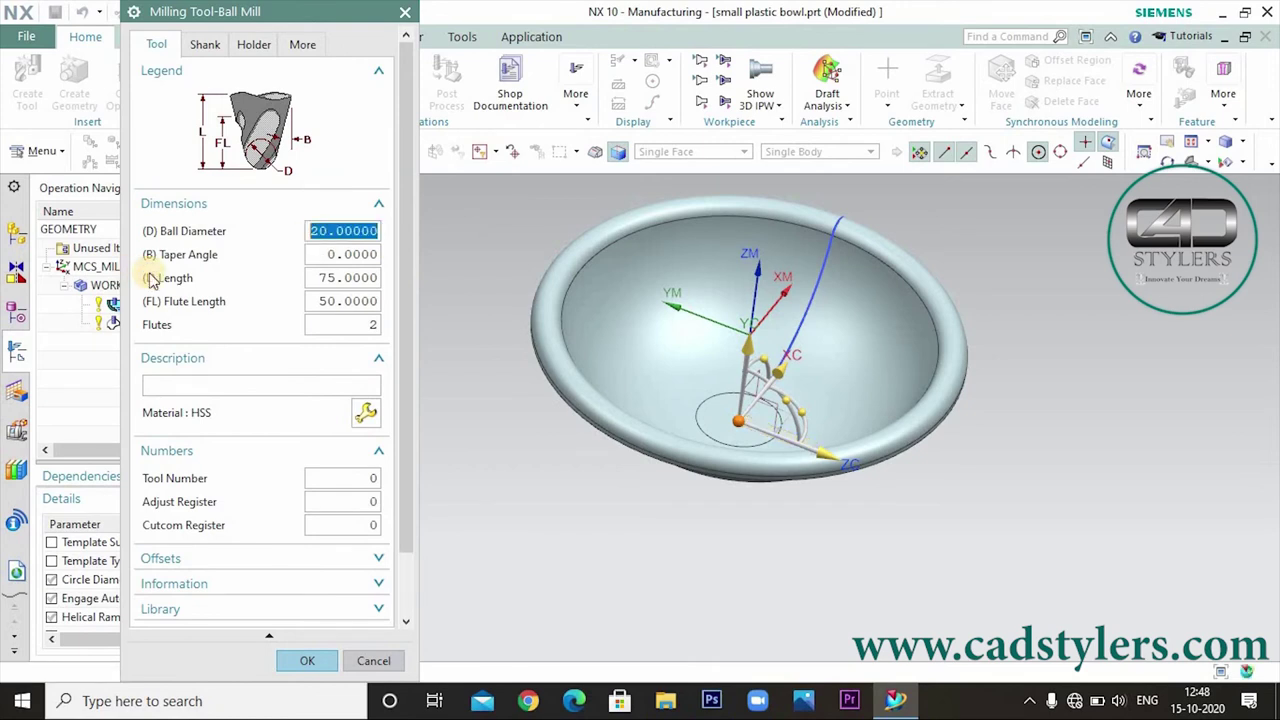
pyautogui.click(331, 657)
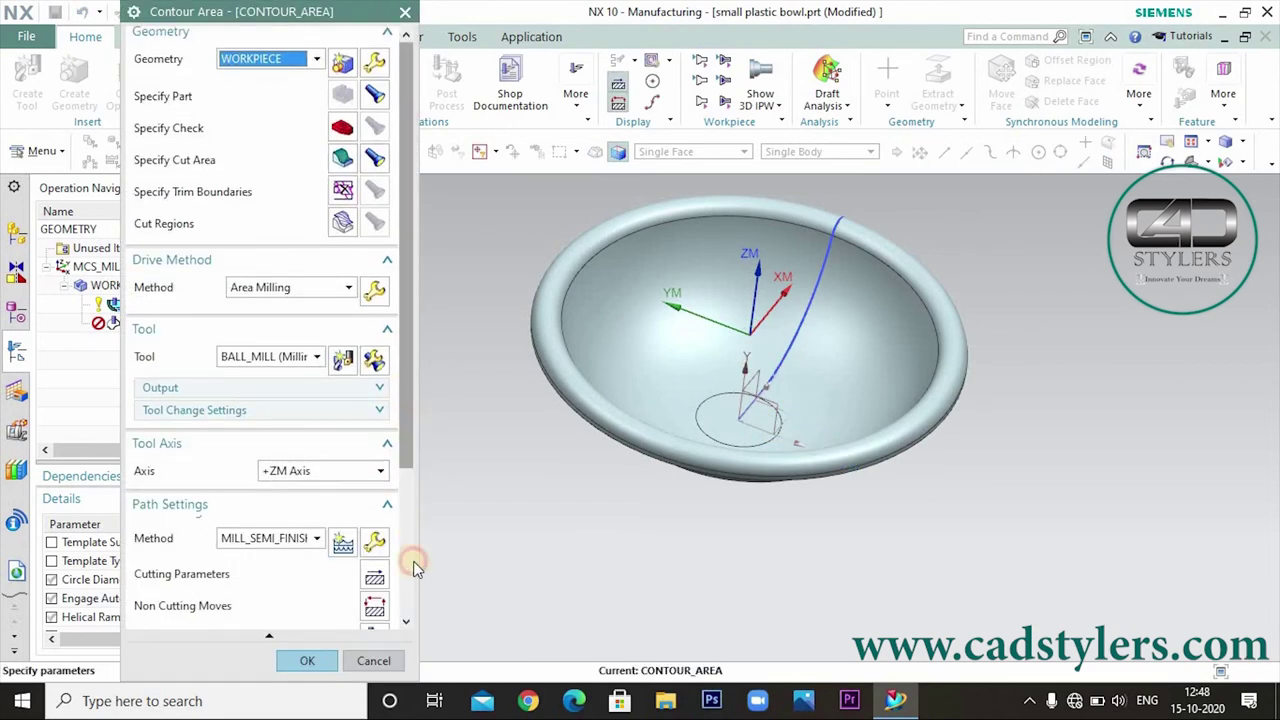
# Step: Regenerate the contour-area toolpath and run its 3D simulation at speed 6, then stop
pyautogui.scroll(-3, 415, 567)
pyautogui.click(215, 604)
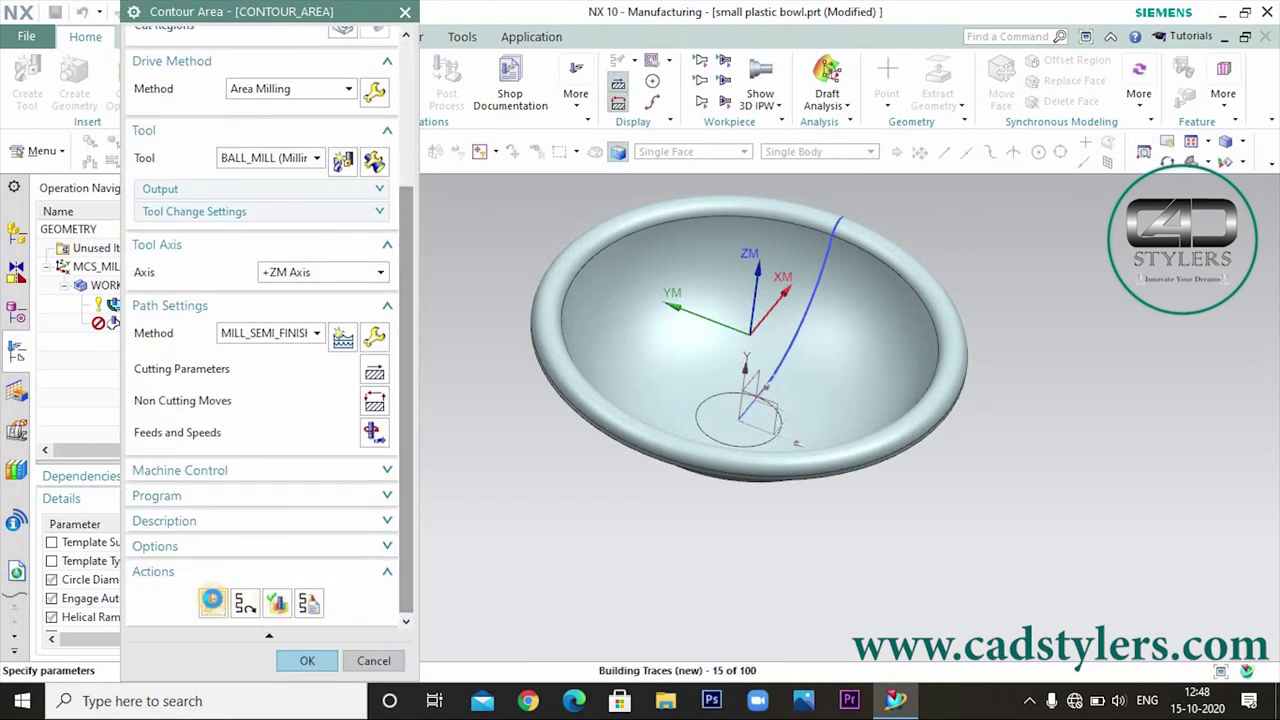
pyautogui.click(276, 603)
pyautogui.click(258, 622)
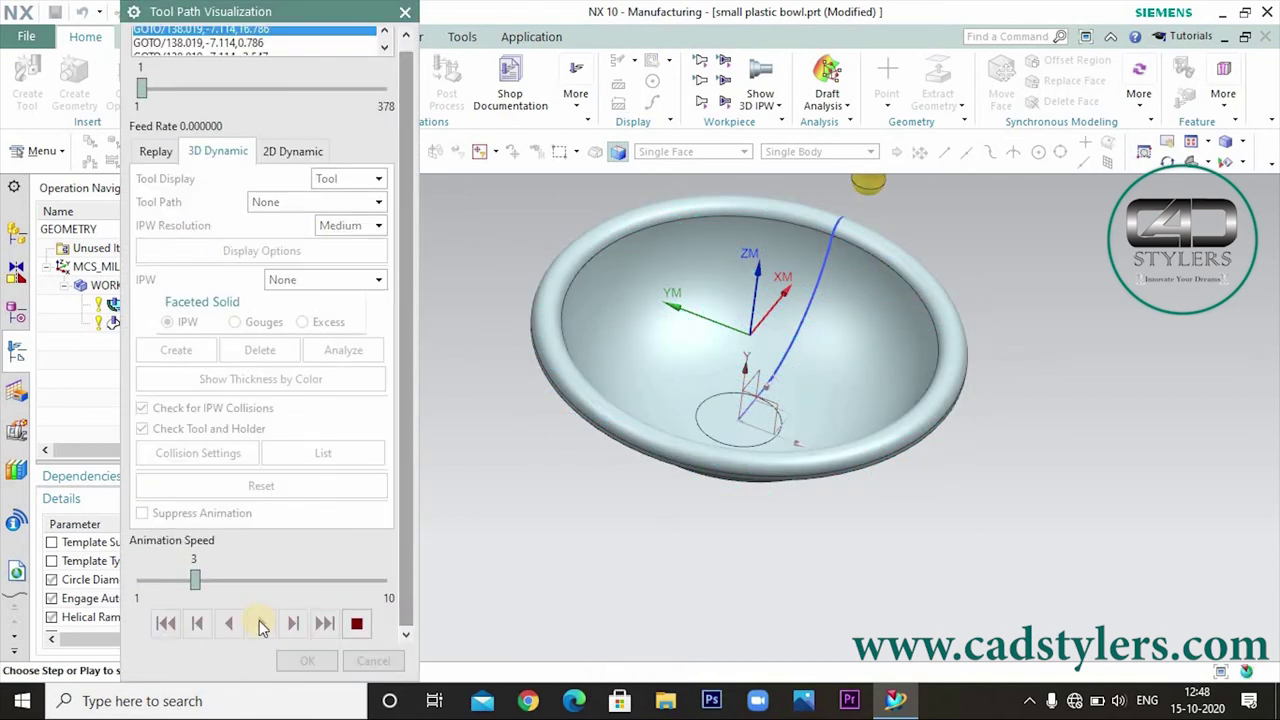
pyautogui.moveTo(195, 580); pyautogui.dragTo(266, 582)
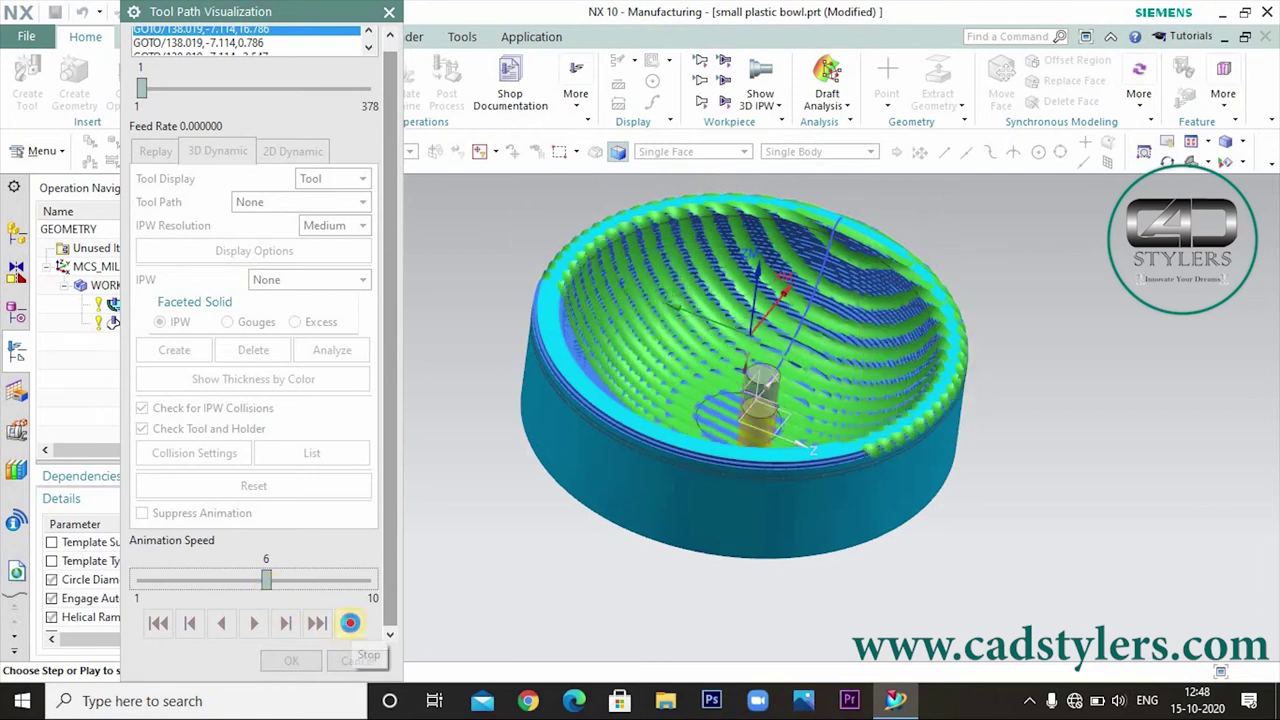
pyautogui.click(350, 623)
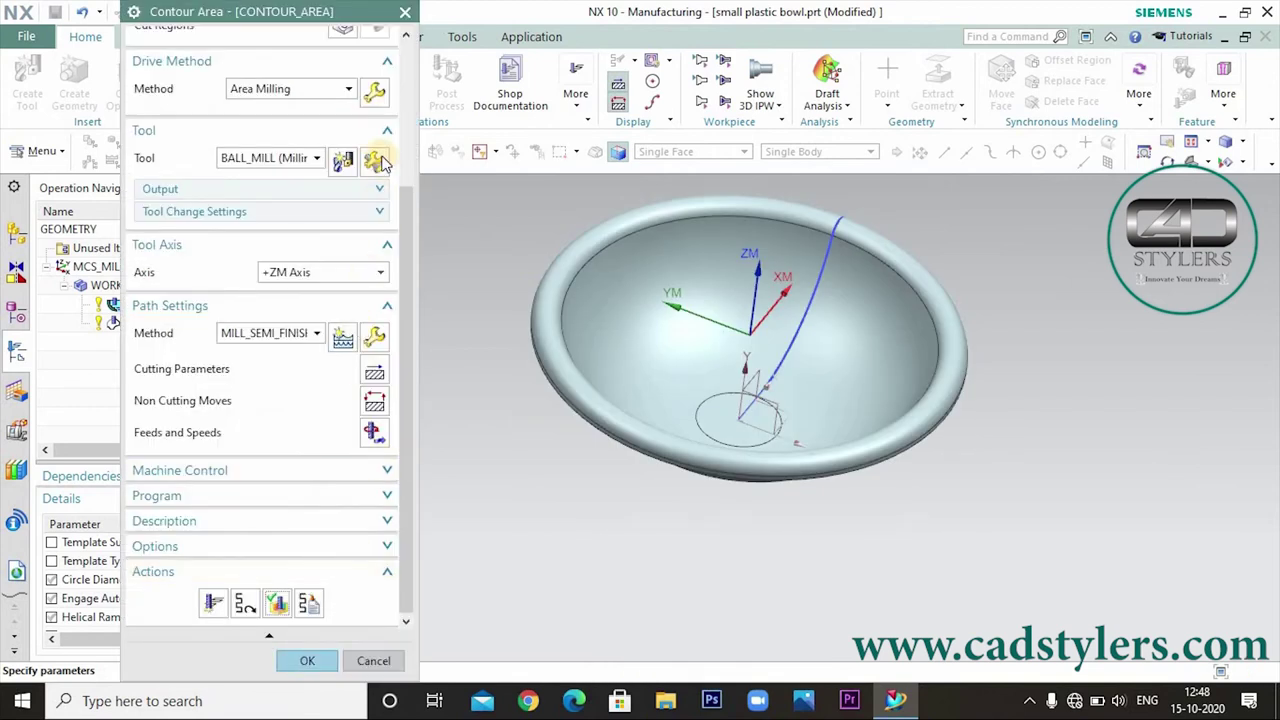
# Step: Close the simulation and set non-steep cutting to Follow Periphery, Climb Cut, 10% flat diameter stepover
pyautogui.press('Return')
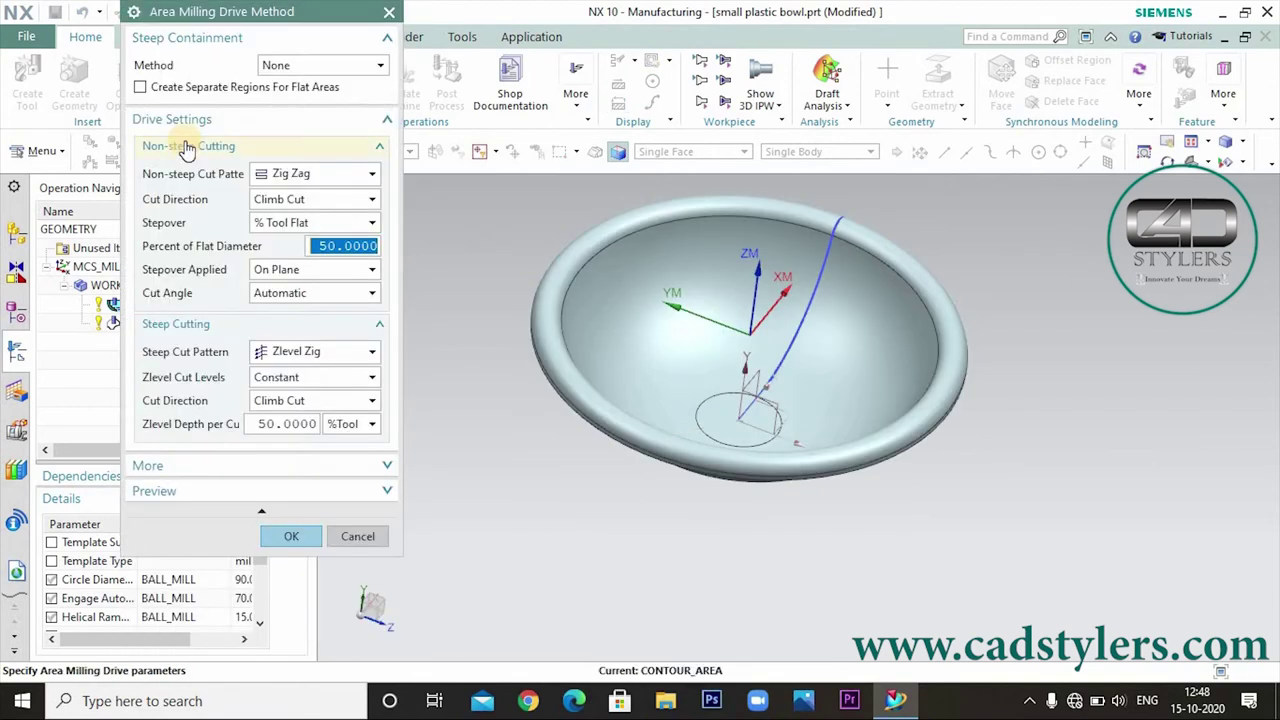
pyautogui.click(332, 177)
pyautogui.click(325, 198)
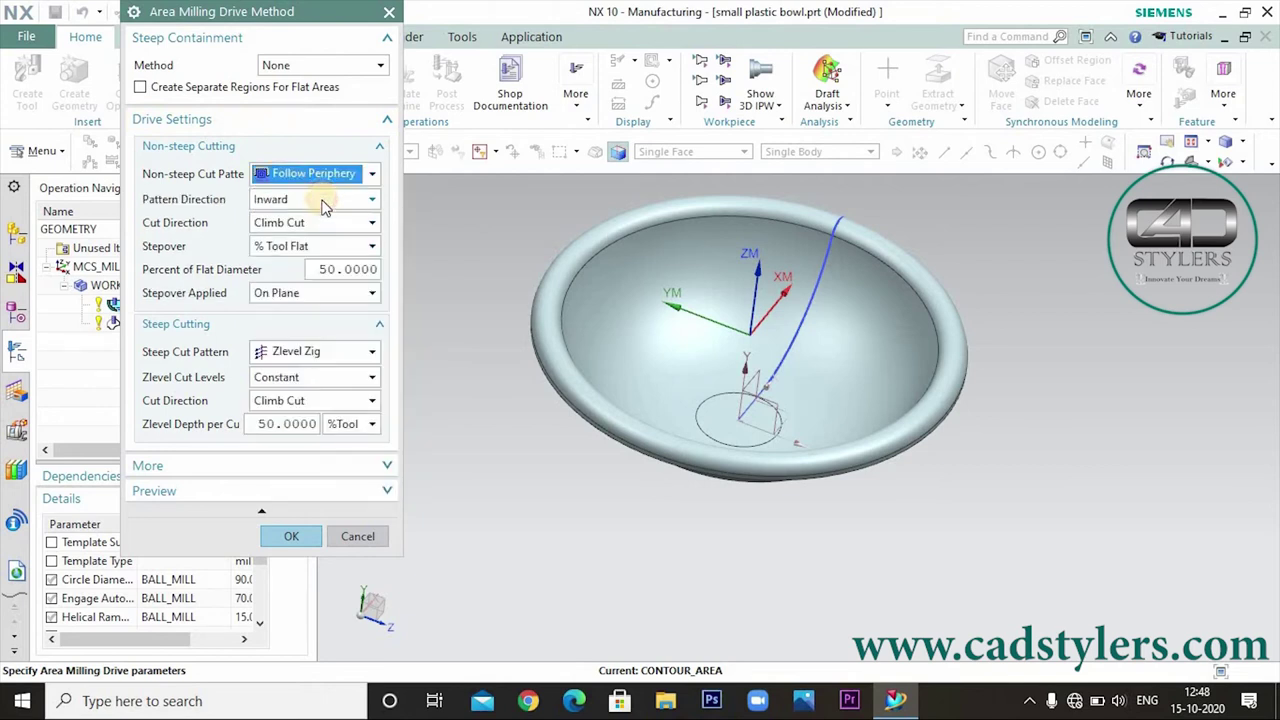
pyautogui.click(314, 224)
pyautogui.click(313, 224)
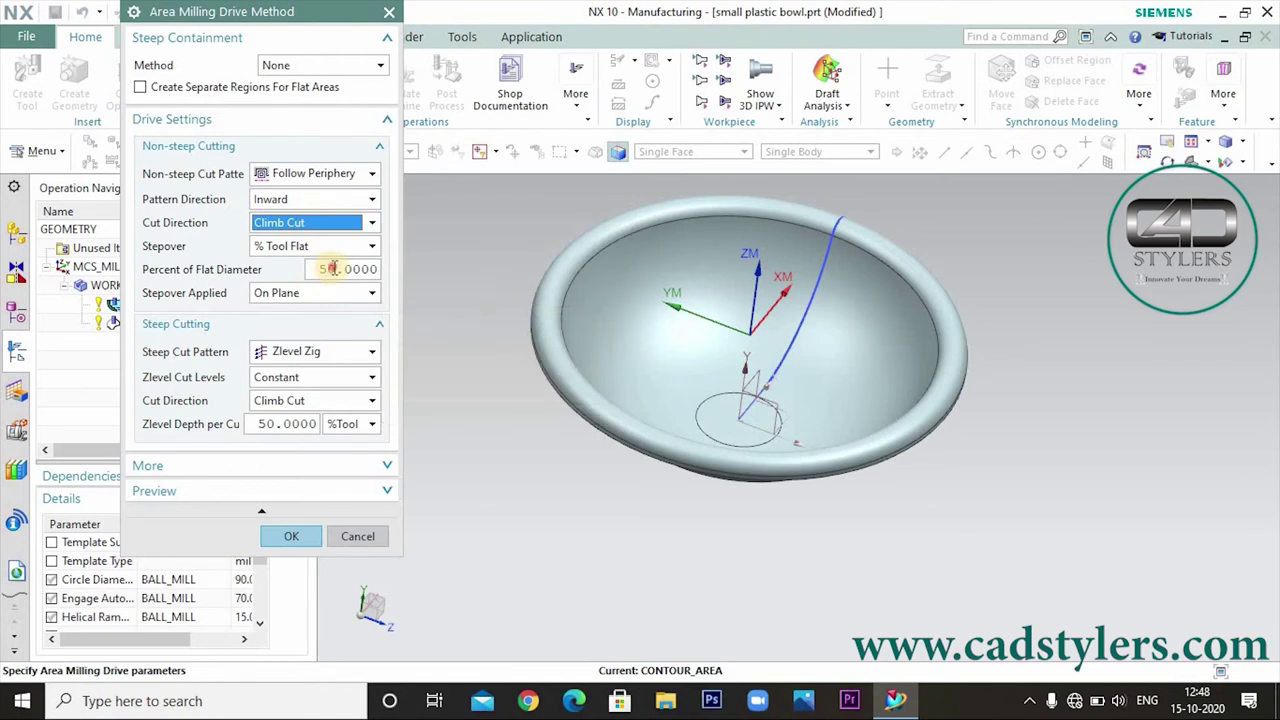
pyautogui.doubleClick(330, 269)
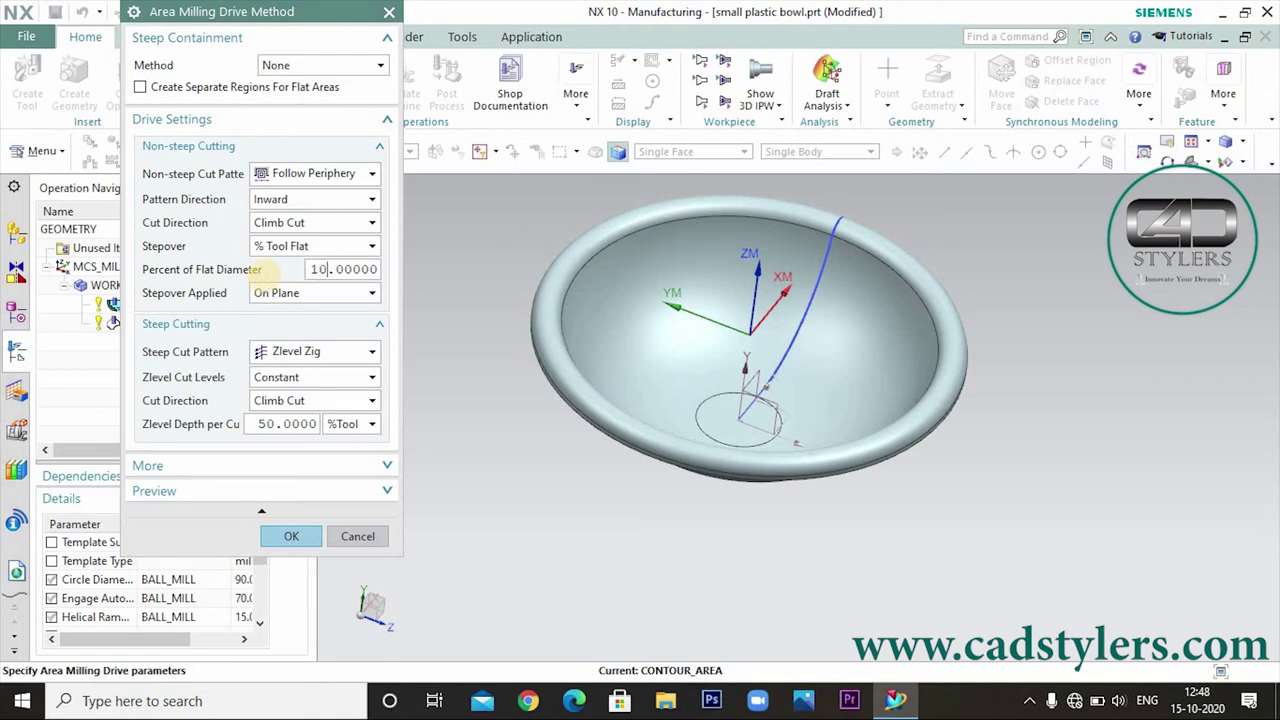
pyautogui.click(285, 537)
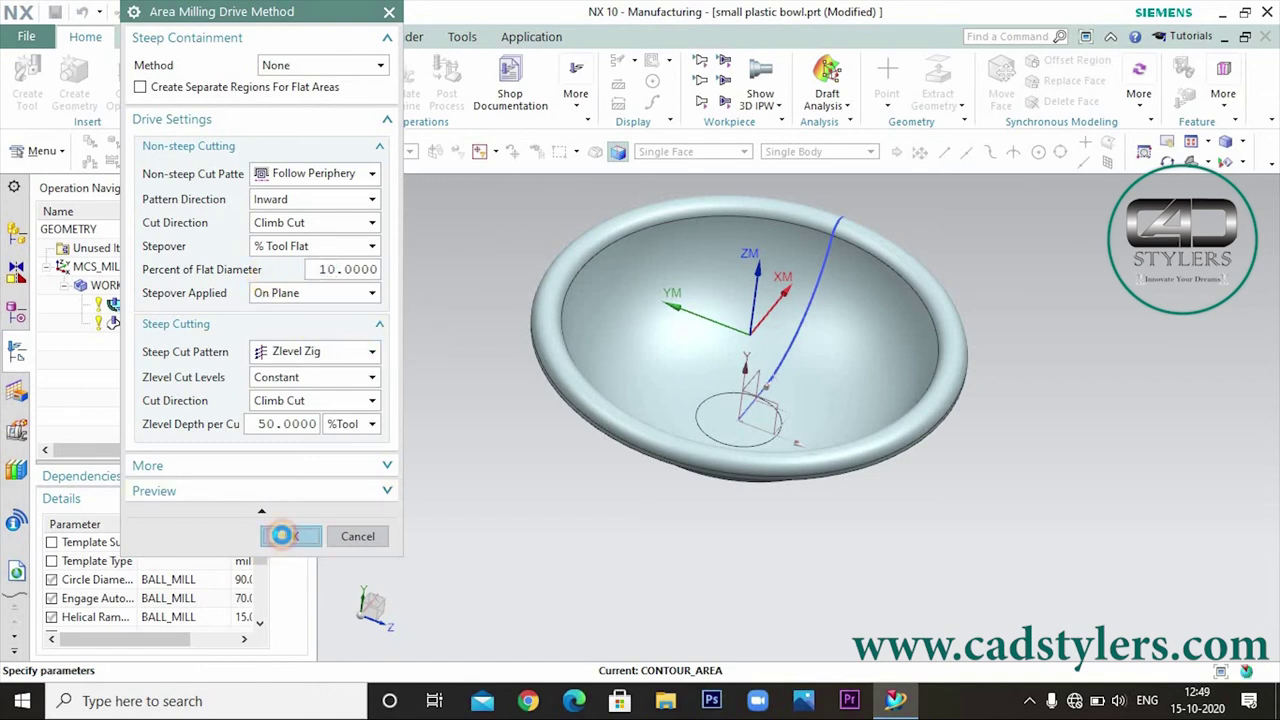
# Step: Regenerate the CONTOUR_AREA toolpath and orbit the bowl to inspect its concentric rings
pyautogui.scroll(-5, 394, 591)
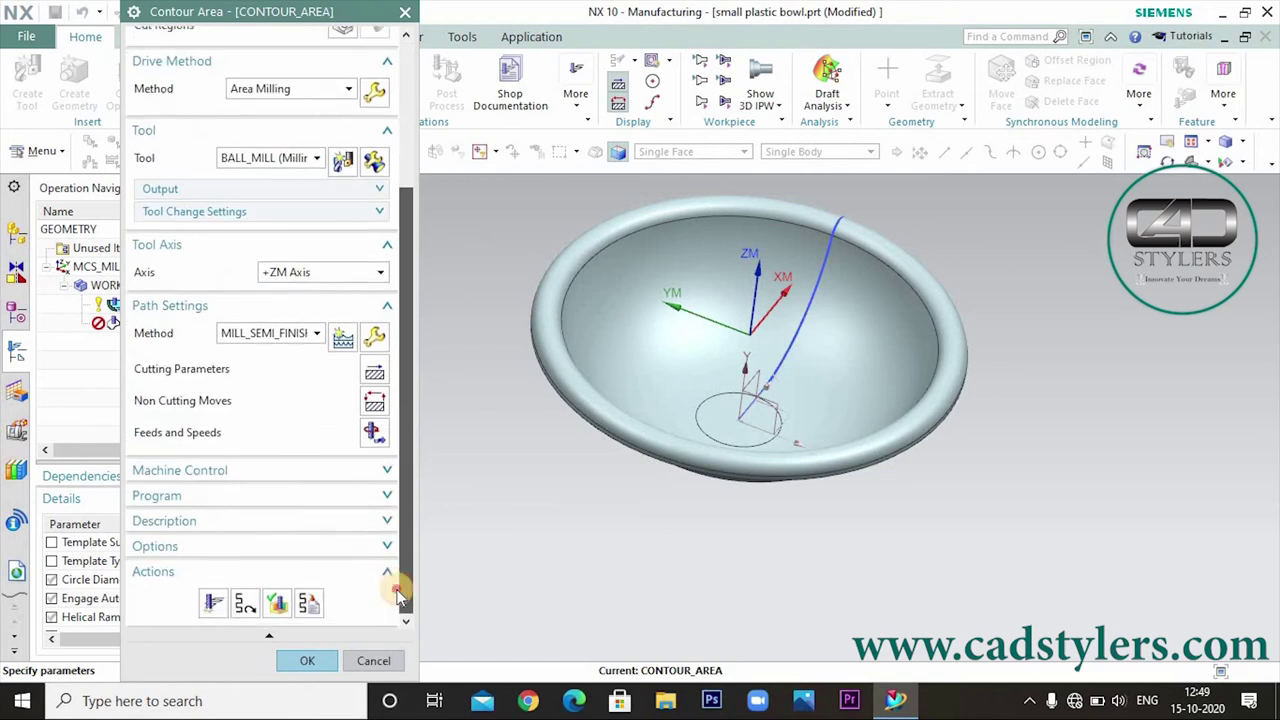
pyautogui.click(213, 600)
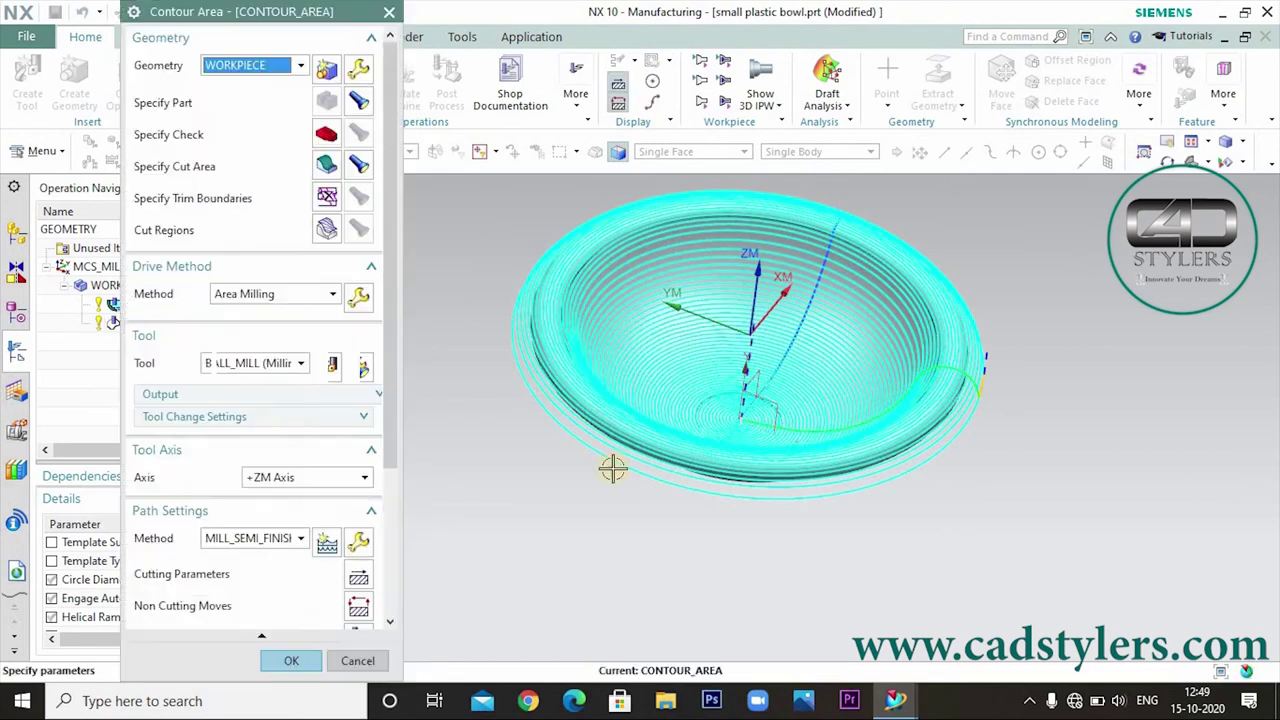
pyautogui.moveTo(846, 595)
pyautogui.mouseDown(button='middle')
pyautogui.moveTo(830, 580)
pyautogui.moveTo(830, 650)
pyautogui.mouseUp(button='middle')
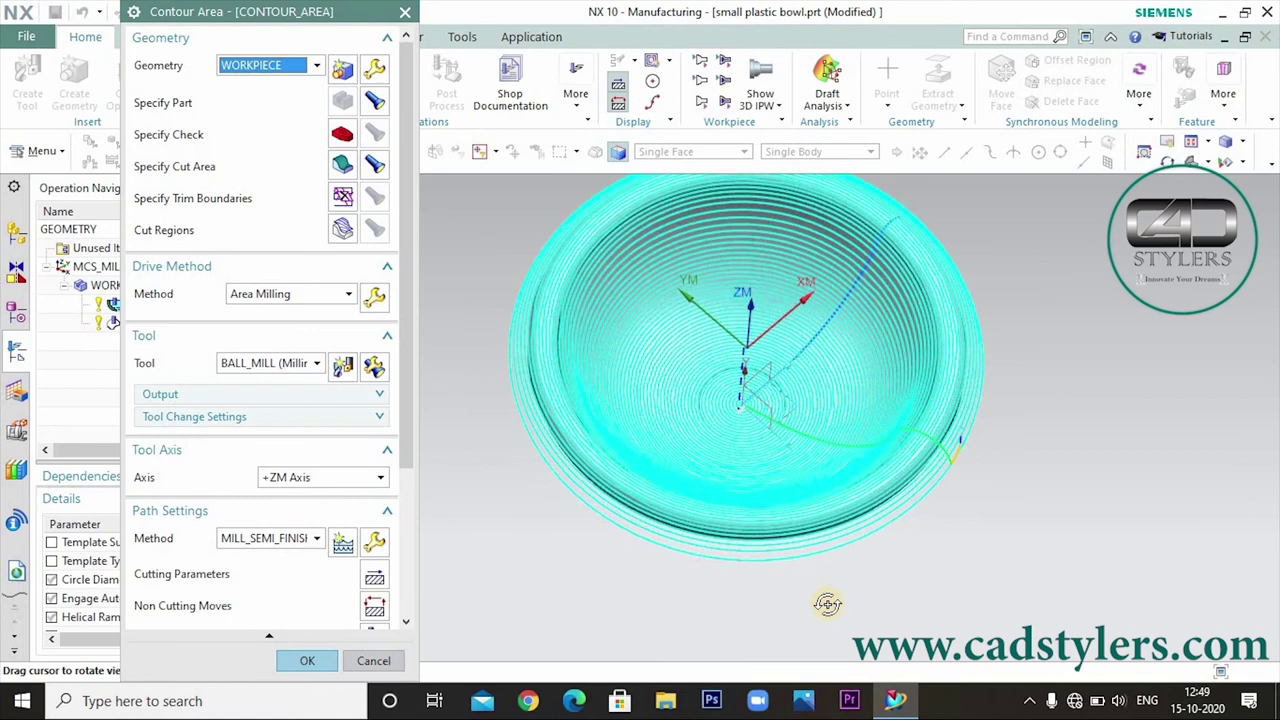
pyautogui.scroll(-3, 375, 612)
pyautogui.scroll(-3, 375, 612)
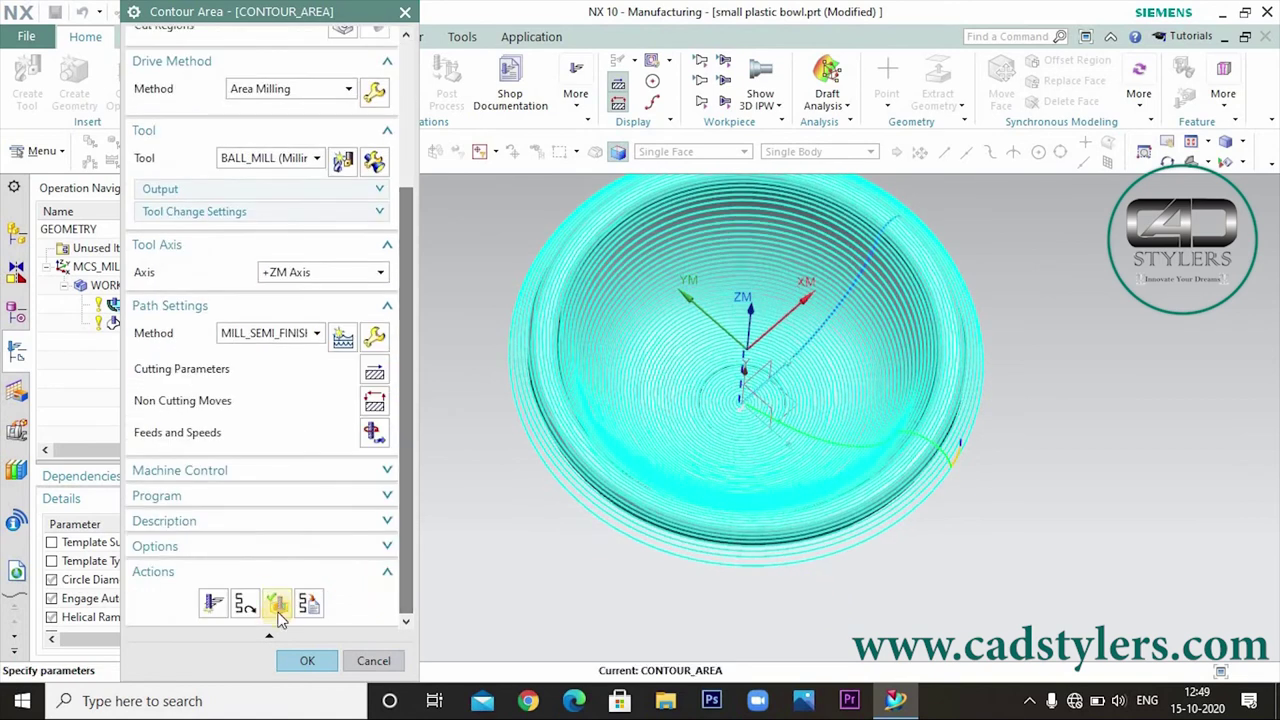
pyautogui.click(277, 606)
# Step: Play the 3D simulation of the Follow Periphery semi-finish pass, then close it
pyautogui.scroll(-1, 405, 380)
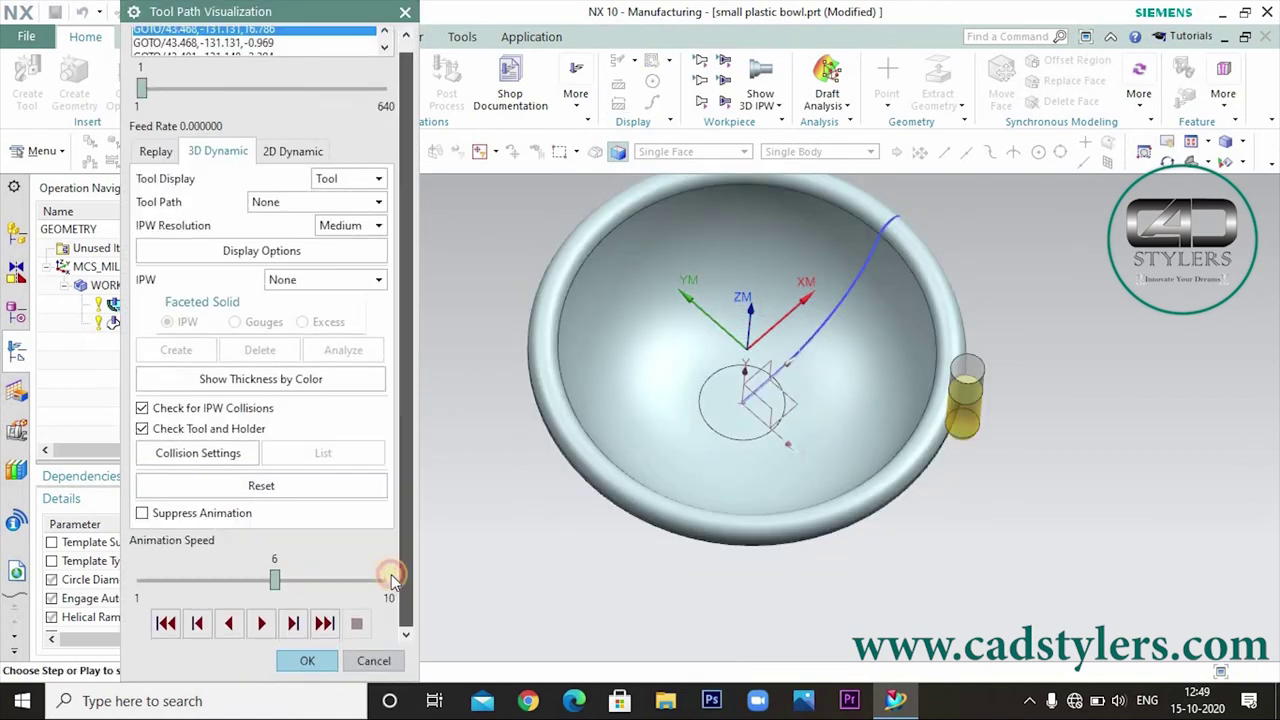
pyautogui.click(262, 623)
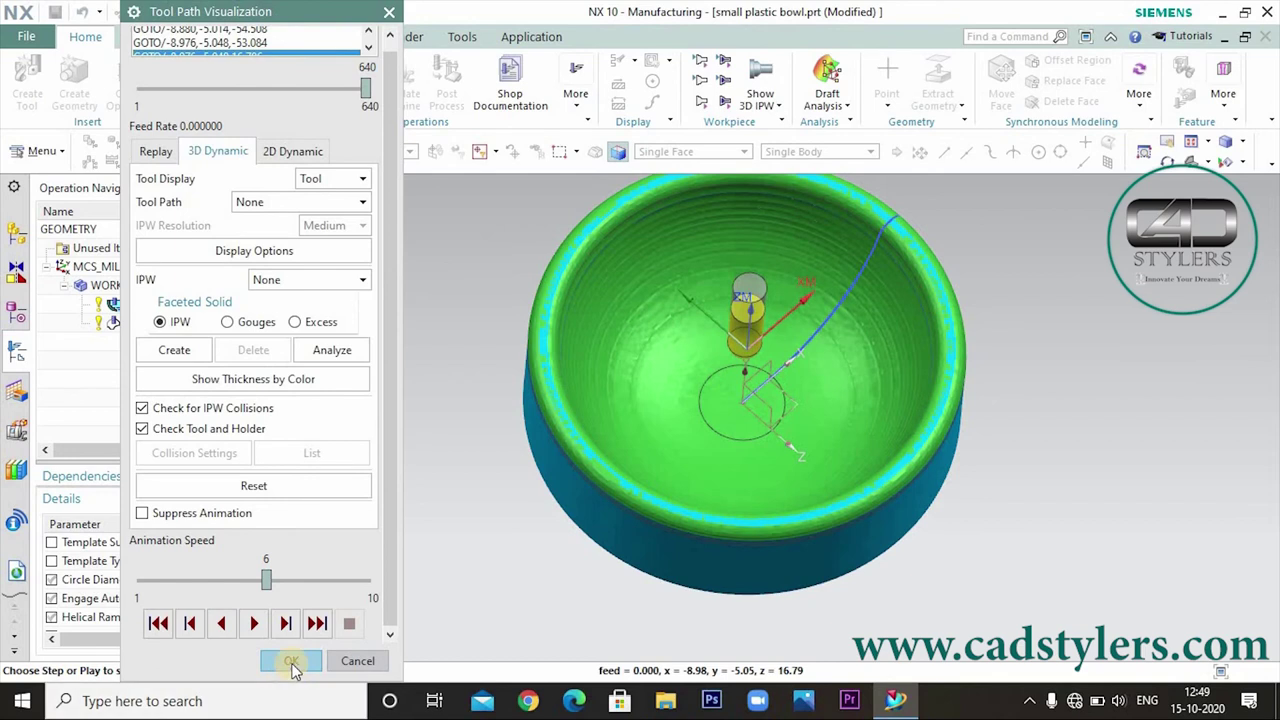
pyautogui.click(291, 661)
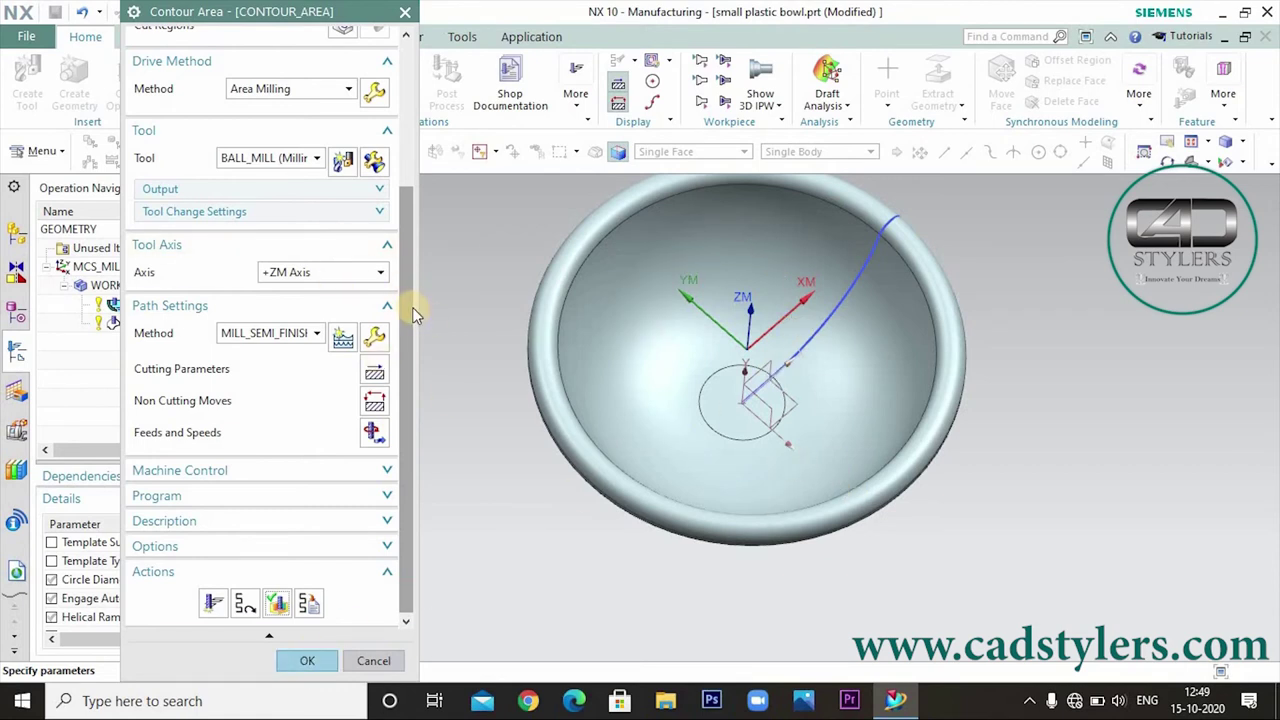
# Step: Accept CONTOUR_AREA and insert a FIXED_CONTOUR operation using MILL_FINISH and BALL_MILL_1
pyautogui.click(297, 660)
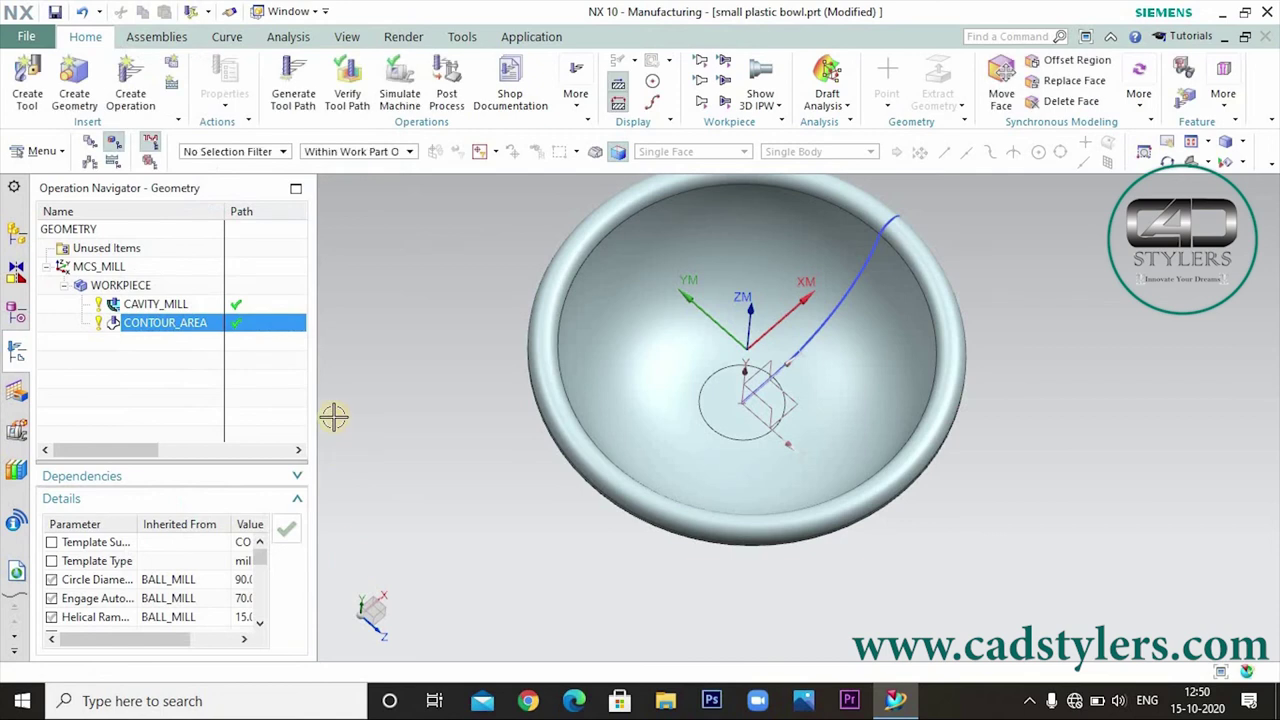
pyautogui.rightClick(174, 312)
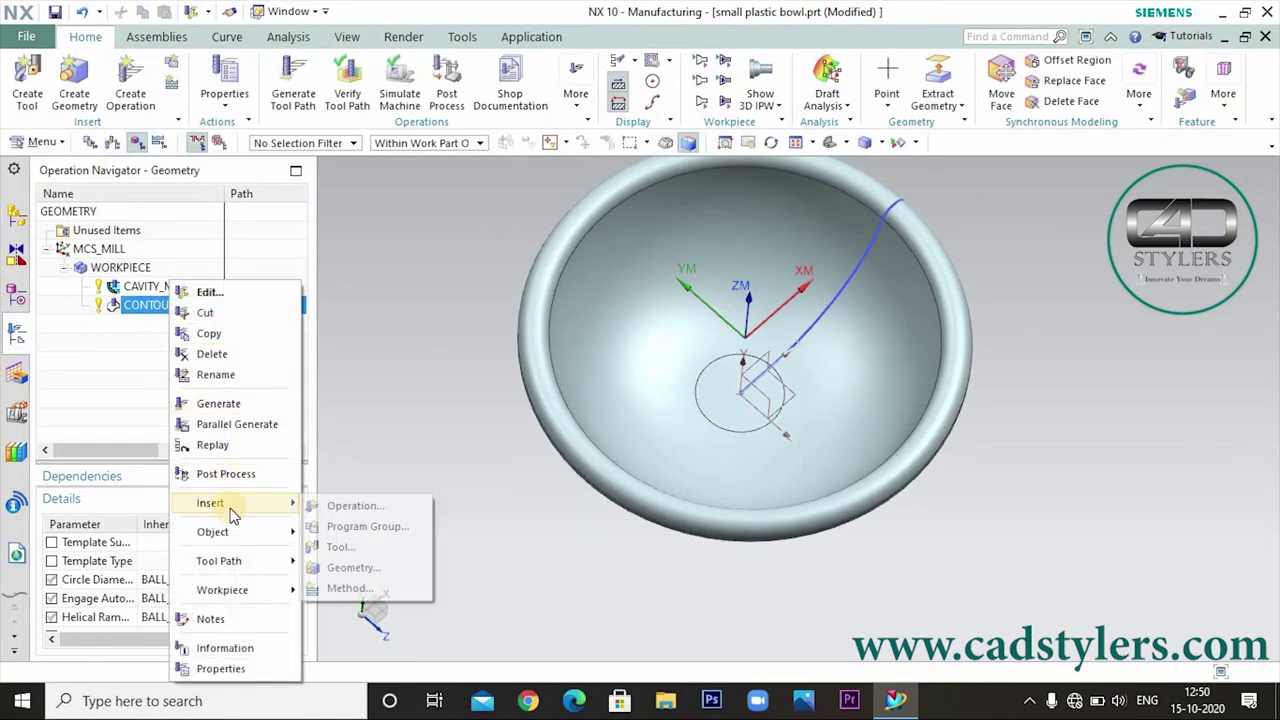
pyautogui.click(360, 505)
pyautogui.click(181, 165)
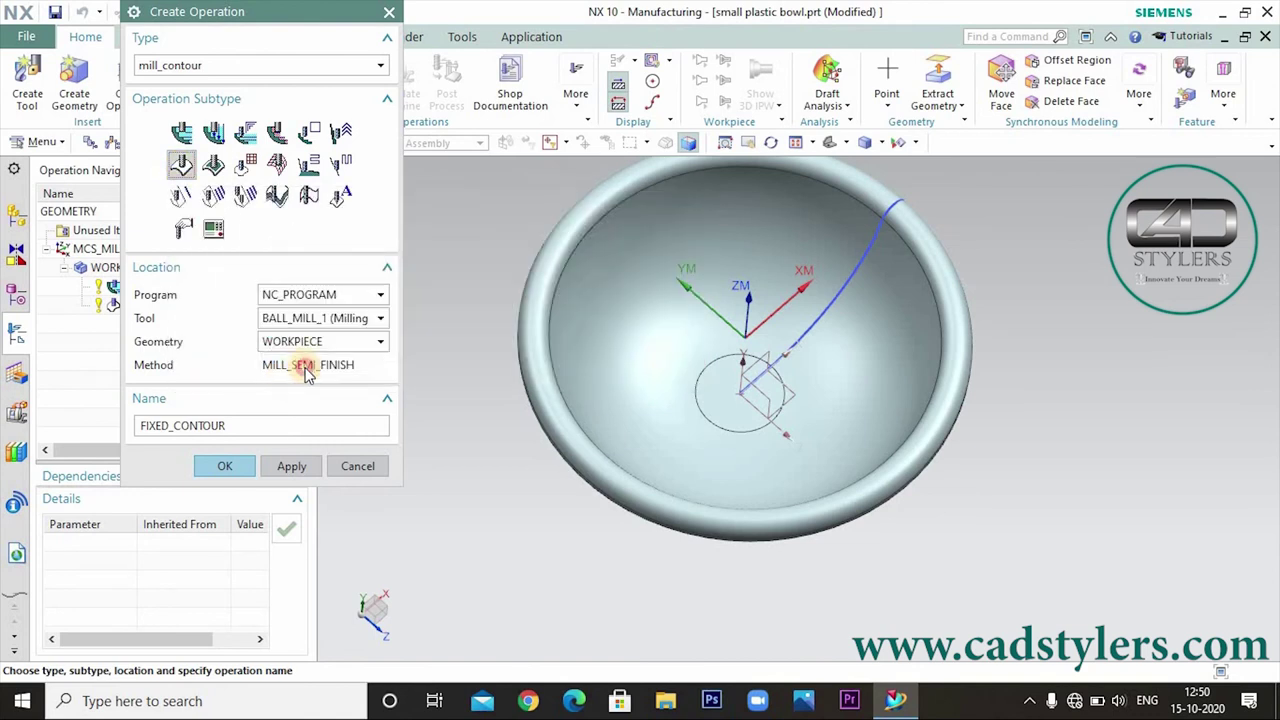
pyautogui.click(307, 372)
pyautogui.click(290, 397)
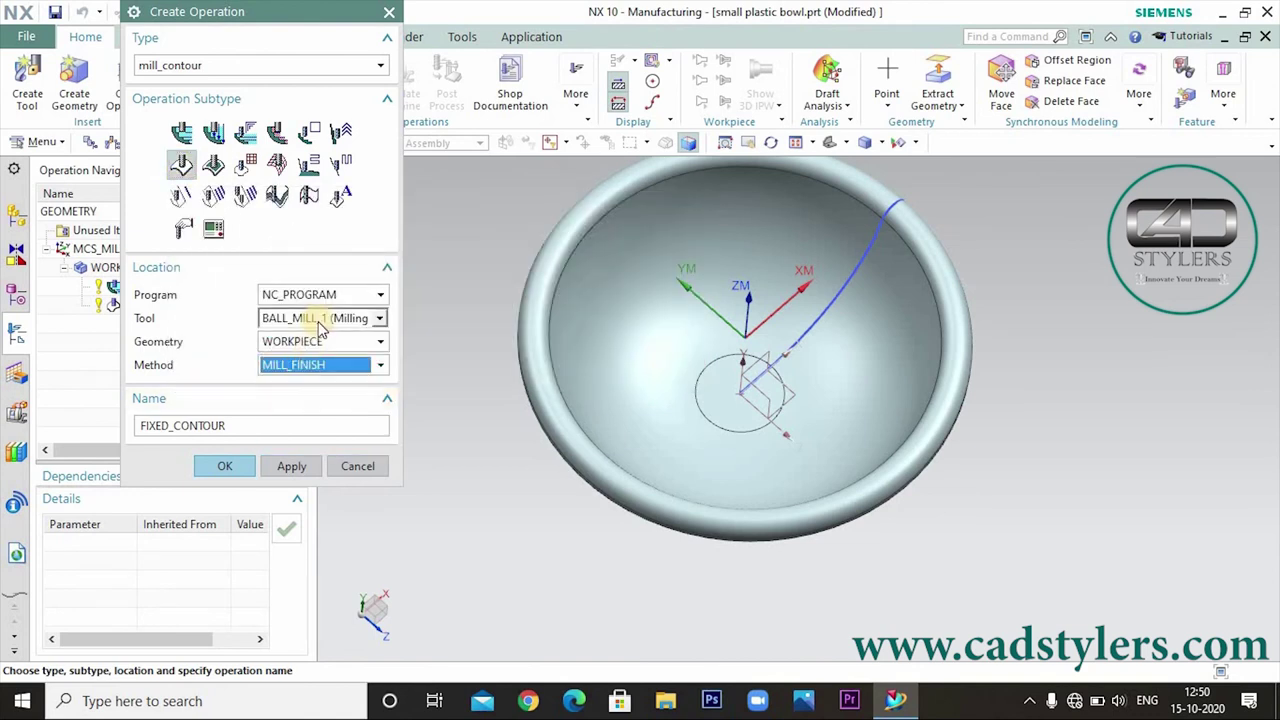
pyautogui.click(321, 320)
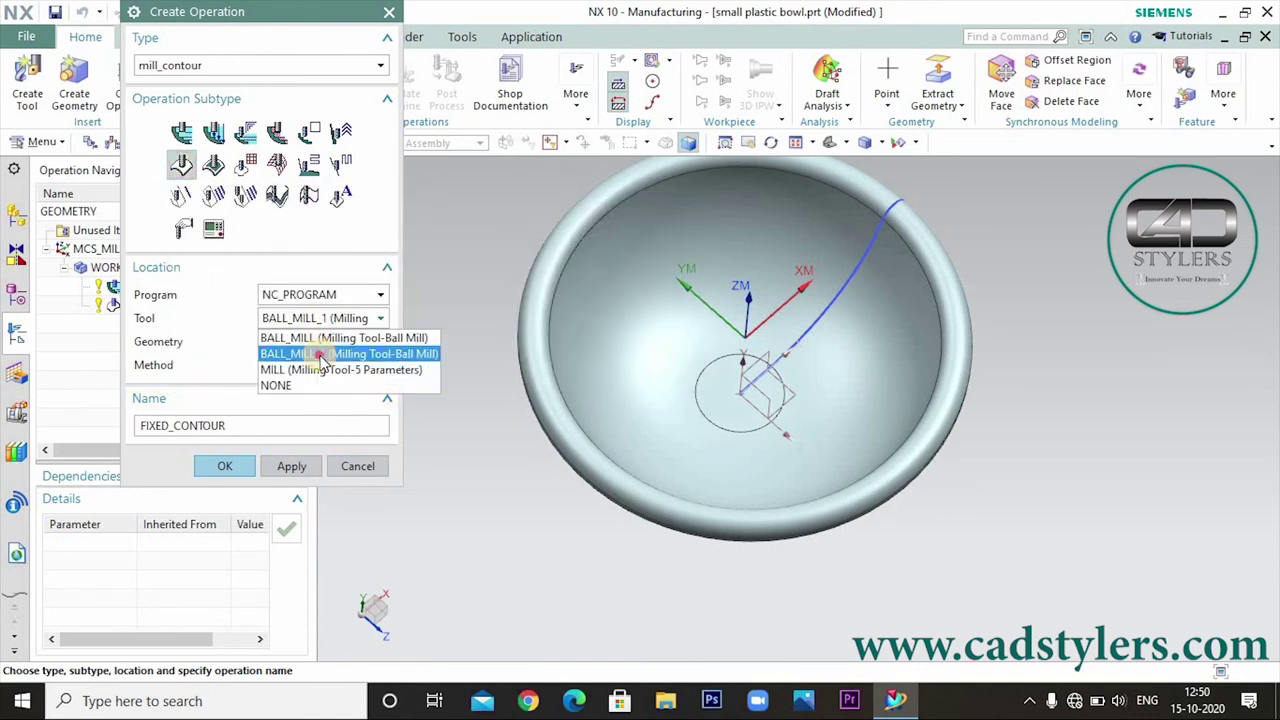
pyautogui.click(321, 355)
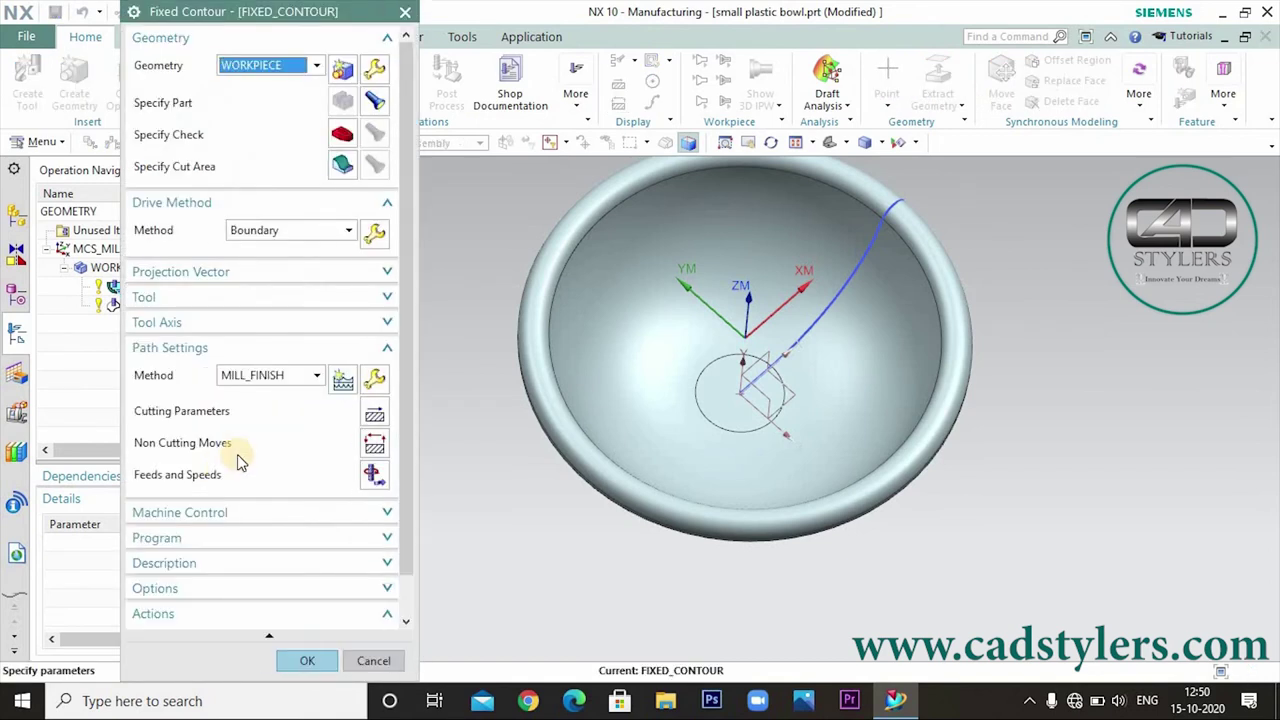
# Step: Use an Area Milling drive with Follow Periphery non-steep cutting at 5% flat diameter stepover
pyautogui.click(306, 234)
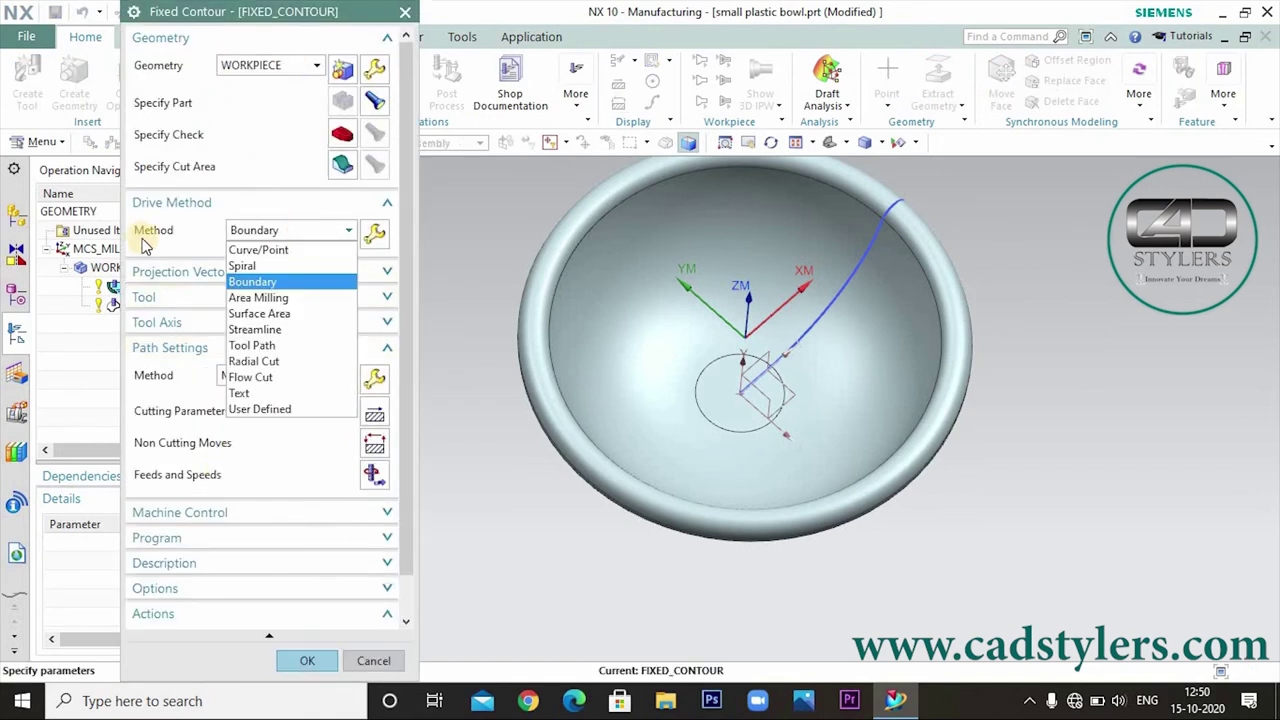
pyautogui.click(271, 297)
pyautogui.click(500, 383)
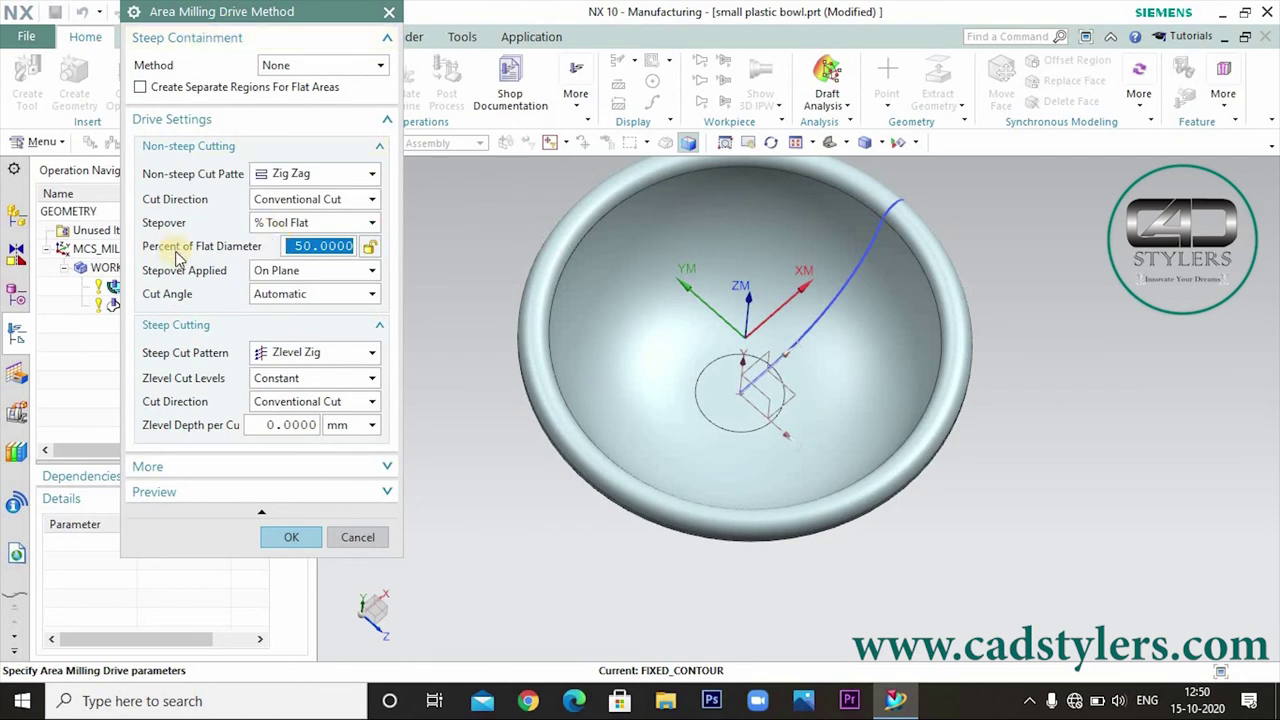
pyautogui.click(318, 174)
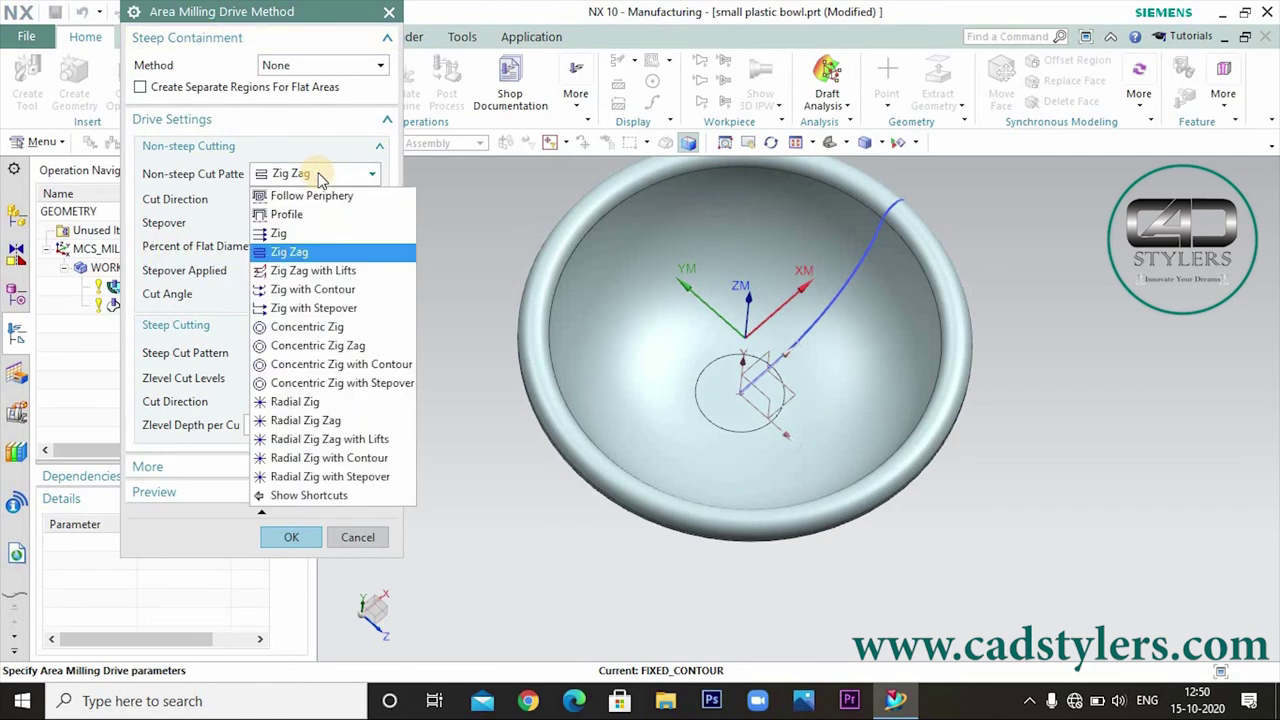
pyautogui.click(310, 194)
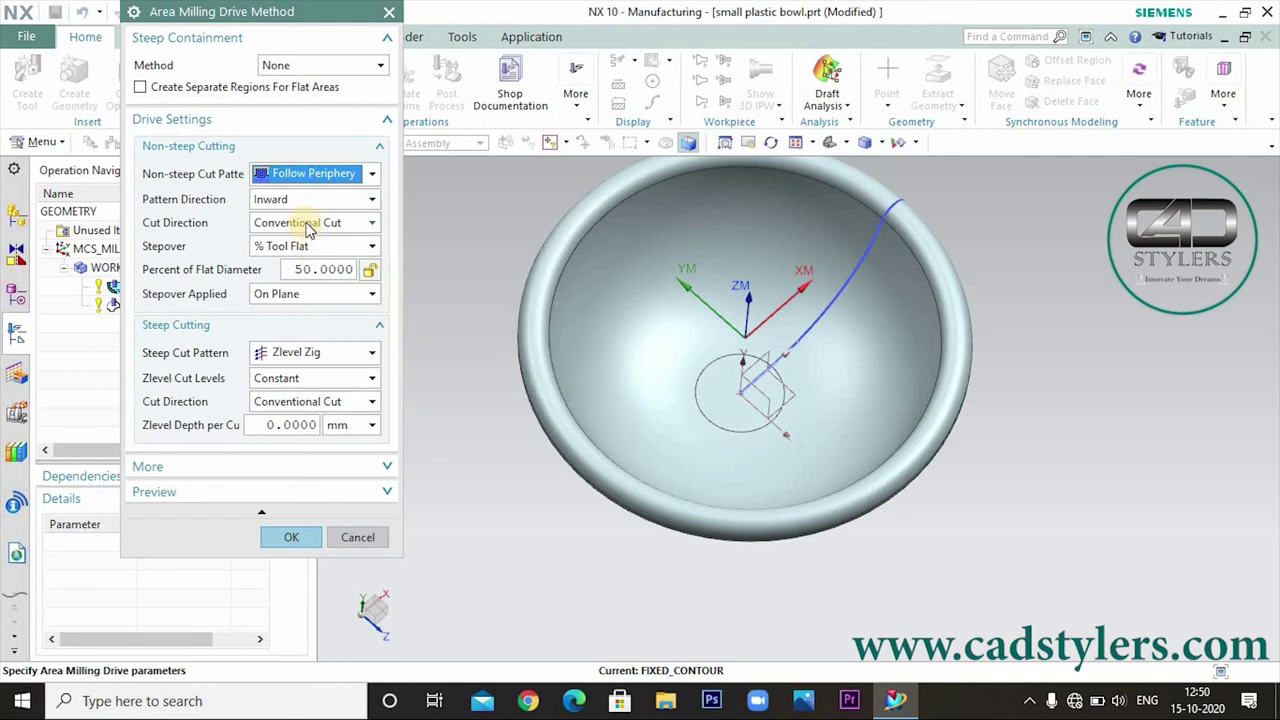
pyautogui.moveTo(309, 269); pyautogui.dragTo(147, 298)
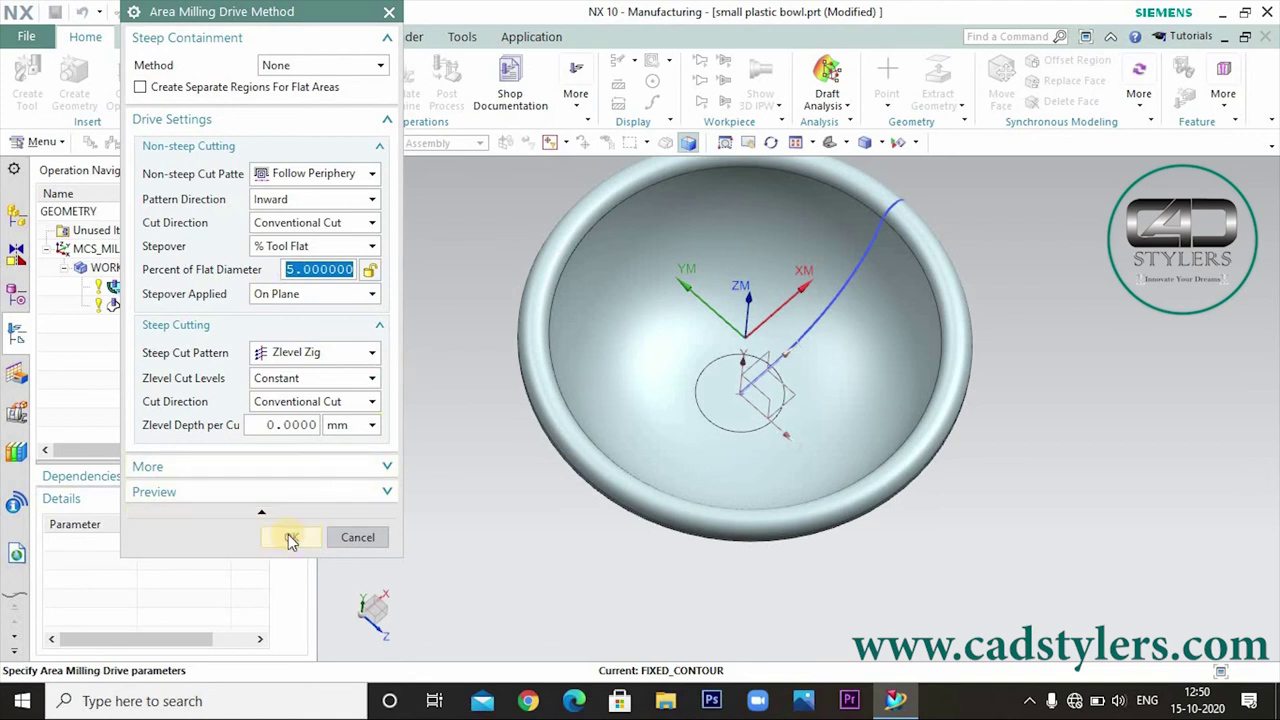
pyautogui.click(291, 540)
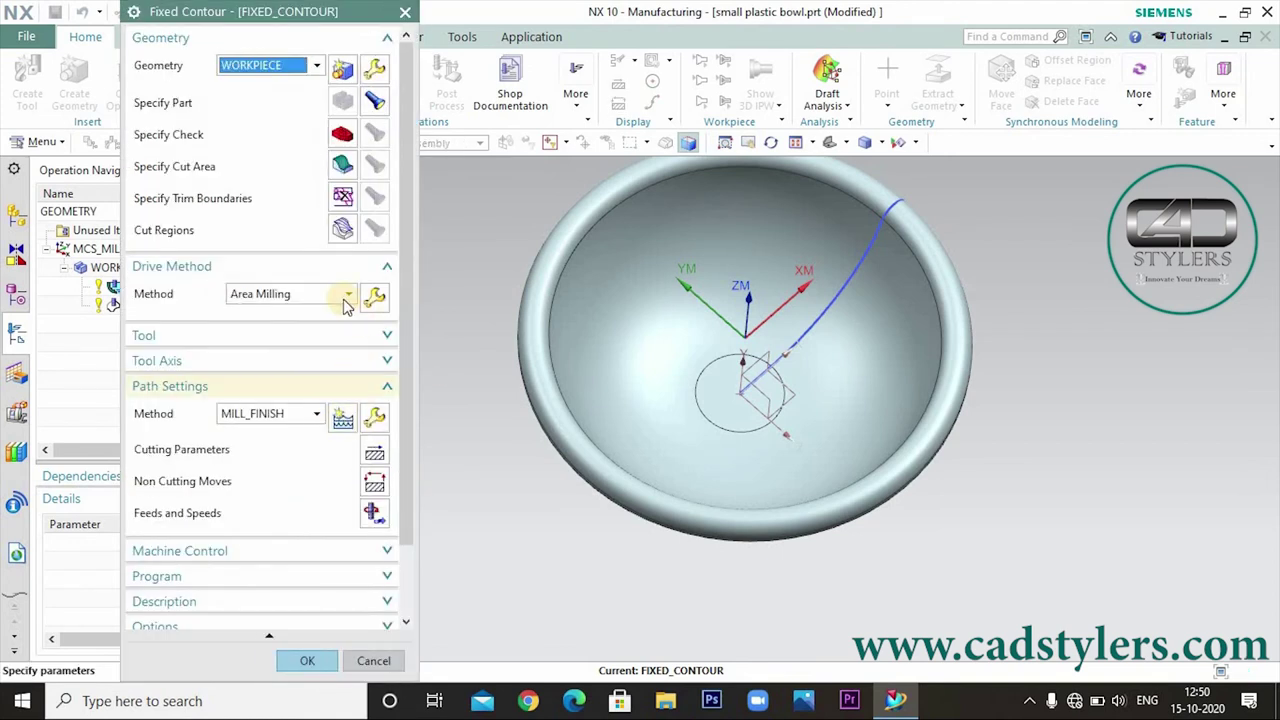
# Step: Set the bowl's flat bottom face and rim face as the cut area
pyautogui.click(341, 163)
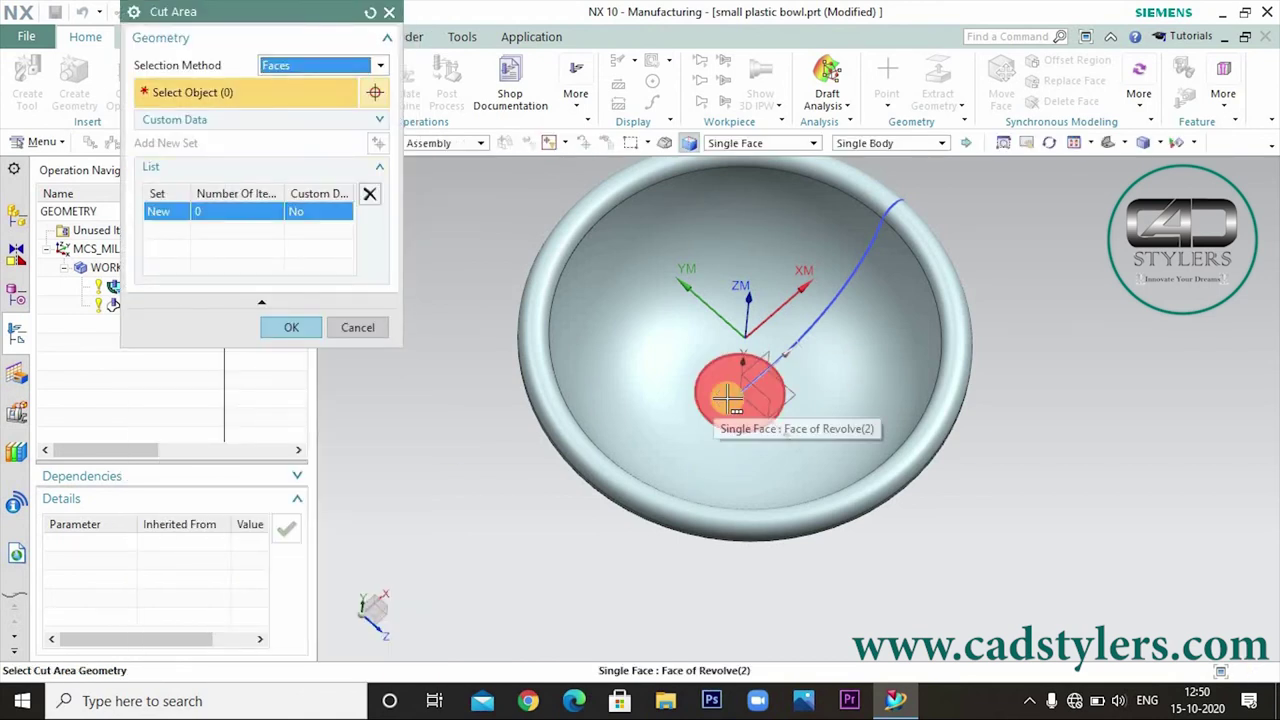
pyautogui.click(668, 367)
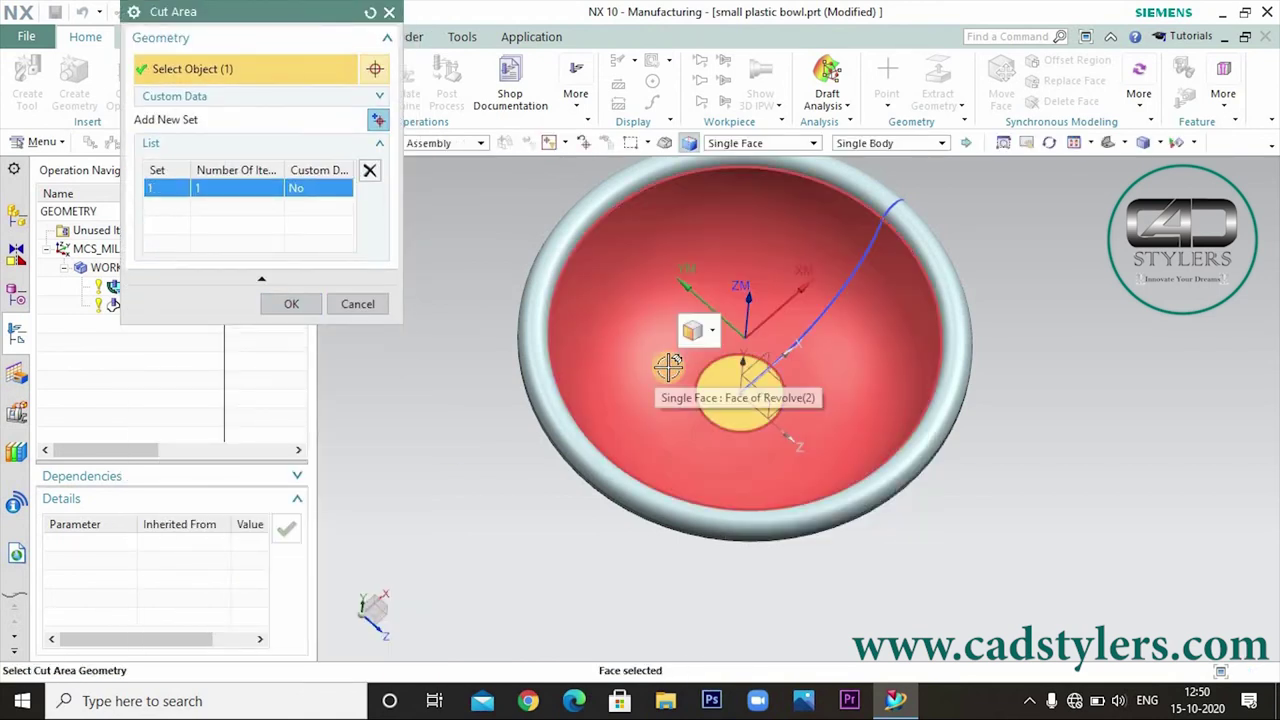
pyautogui.click(568, 276)
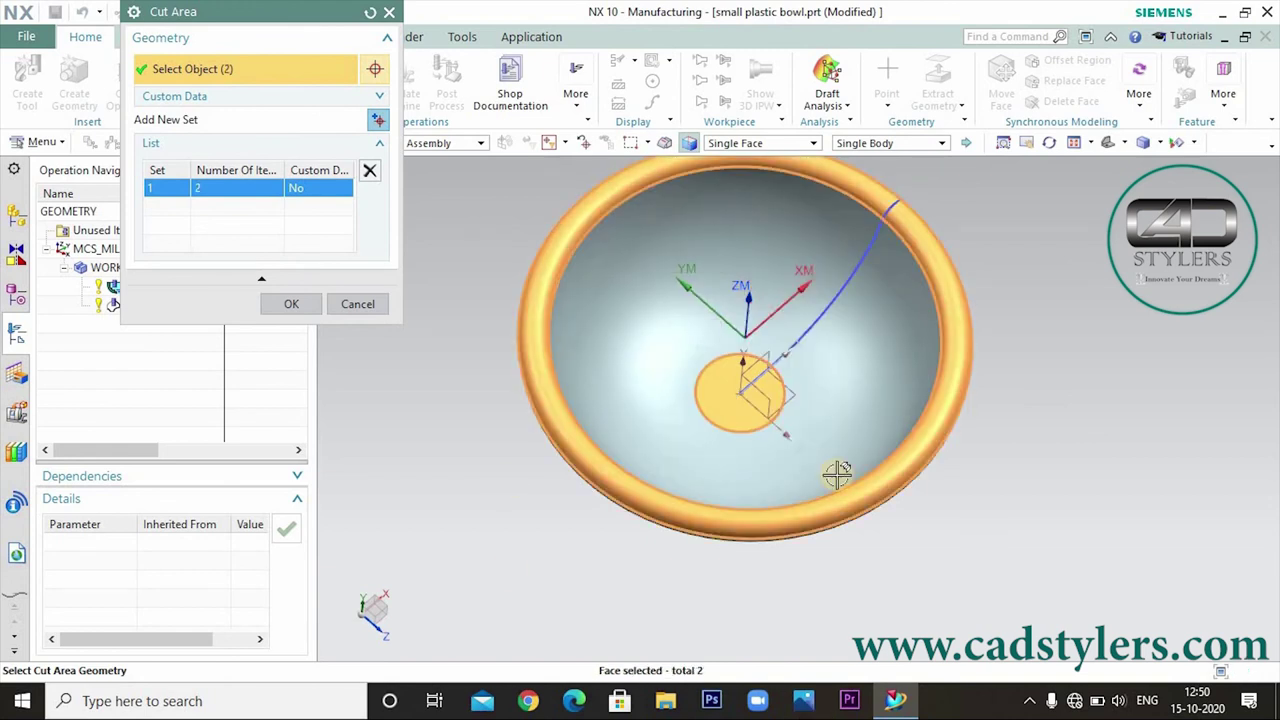
pyautogui.click(288, 303)
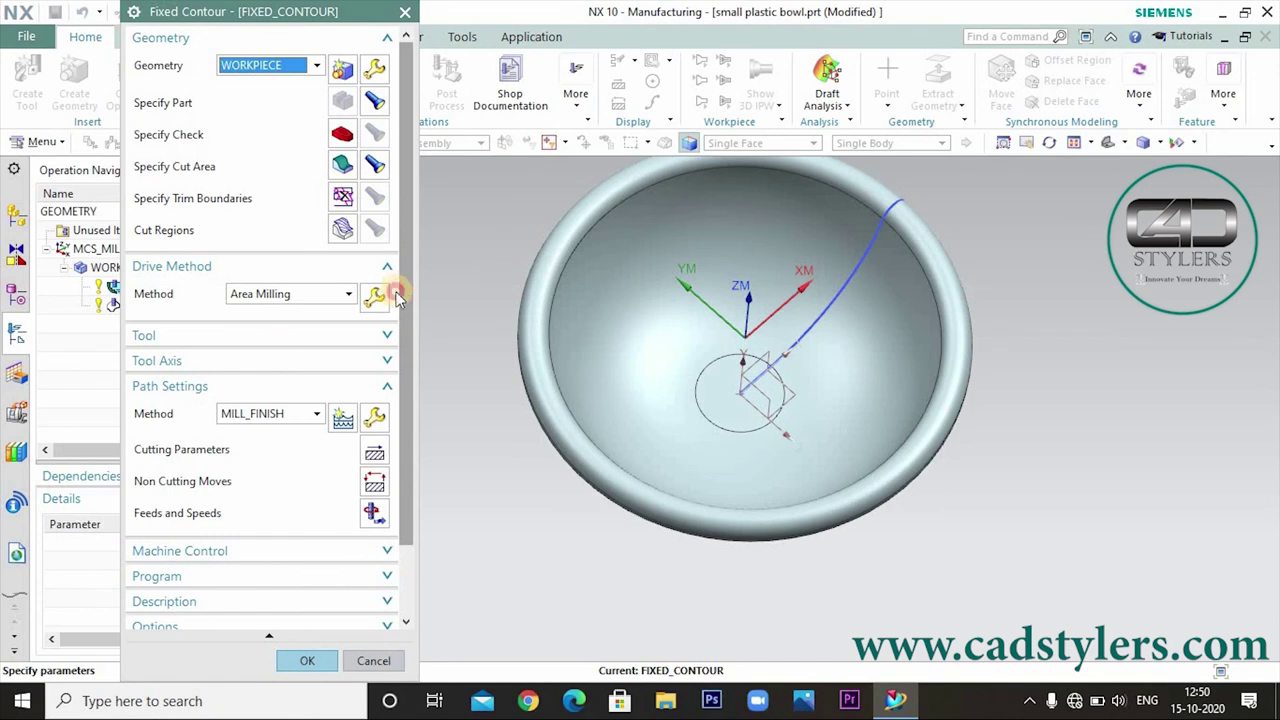
# Step: Generate the FIXED_CONTOUR finishing toolpath and tilt the view to inspect it
pyautogui.scroll(-2, 385, 380)
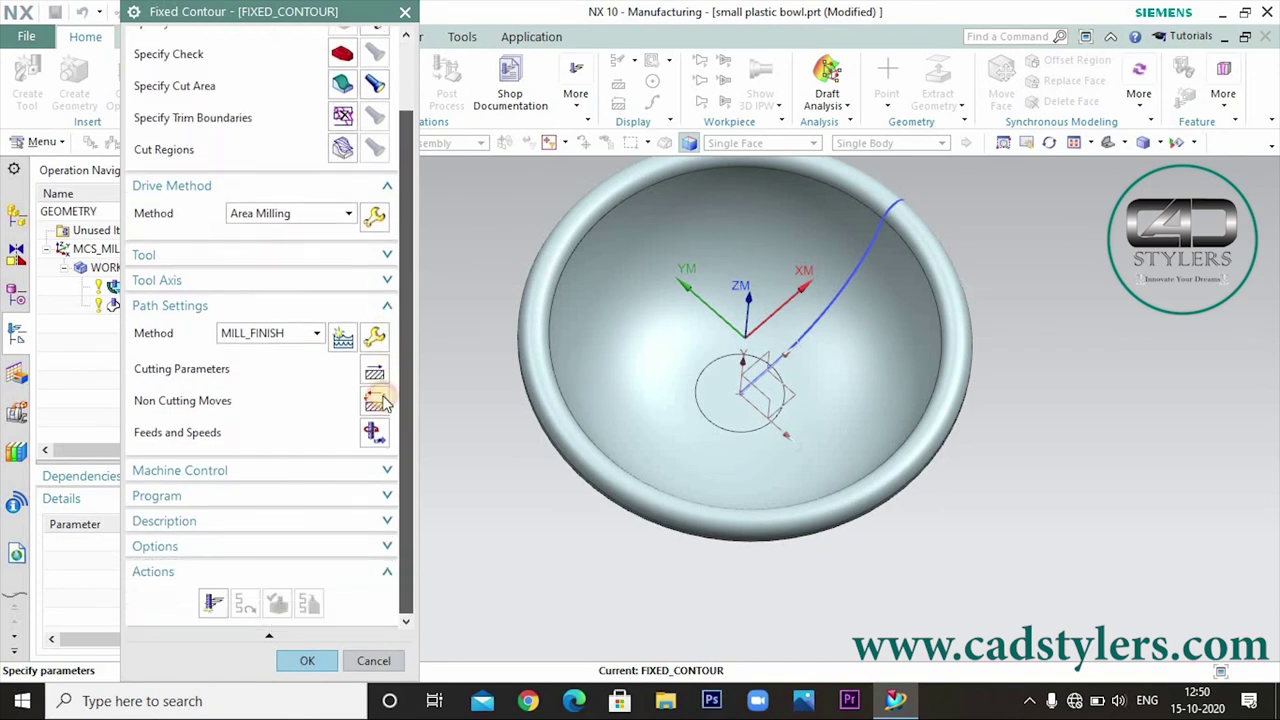
pyautogui.click(288, 254)
pyautogui.scroll(-2, 385, 378)
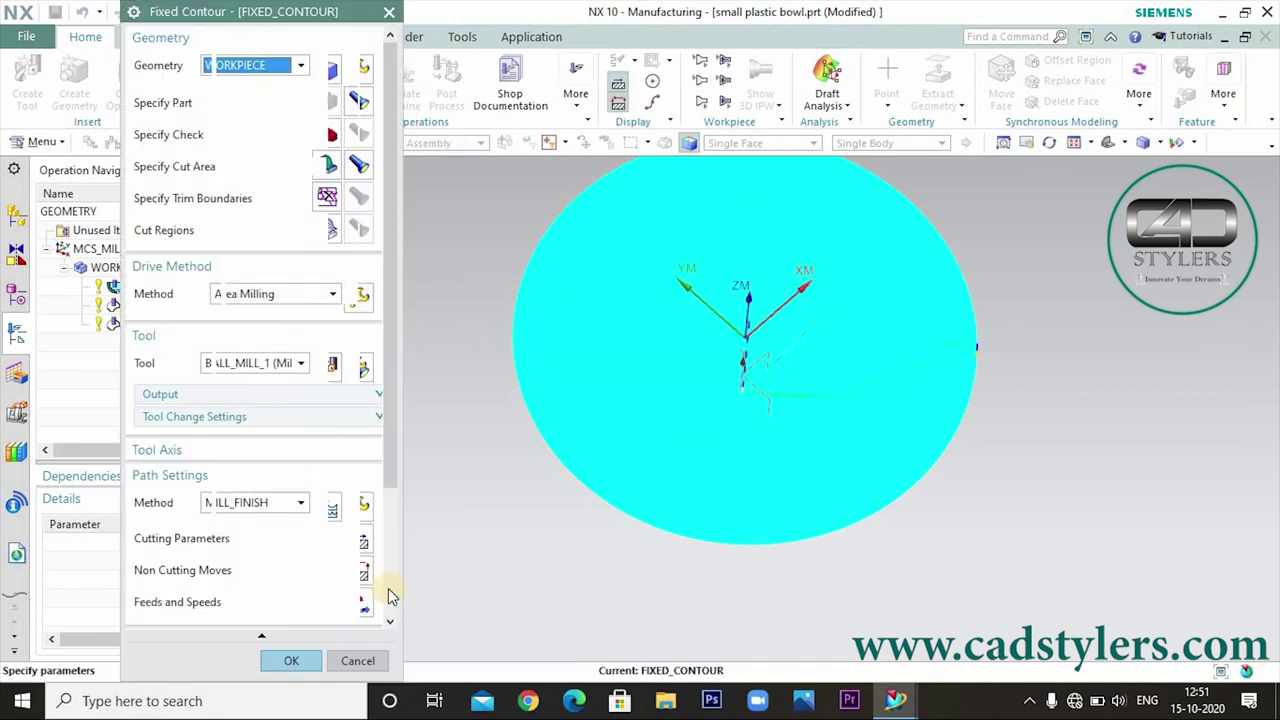
pyautogui.moveTo(846, 551)
pyautogui.mouseDown(button='middle')
pyautogui.moveTo(850, 530)
pyautogui.moveTo(853, 576)
pyautogui.moveTo(918, 538)
pyautogui.moveTo(894, 577)
pyautogui.mouseUp(button='middle')
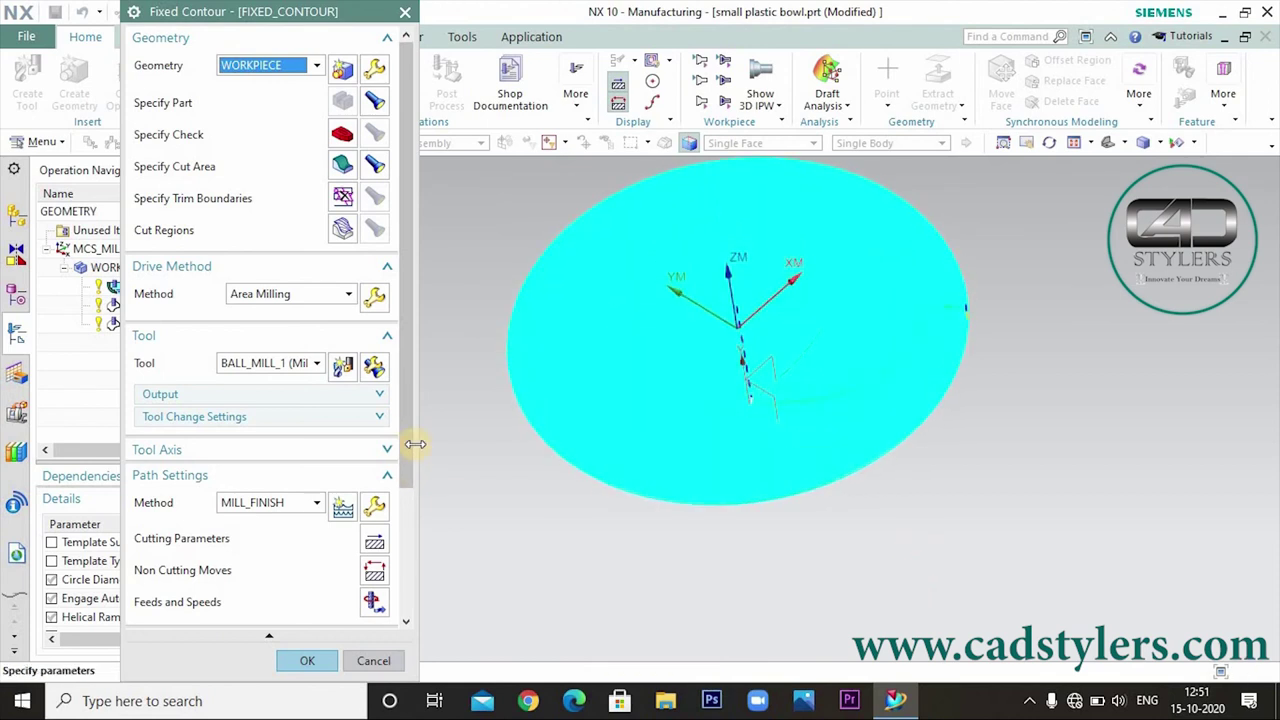
pyautogui.moveTo(408, 474); pyautogui.dragTo(405, 588)
pyautogui.click(276, 603)
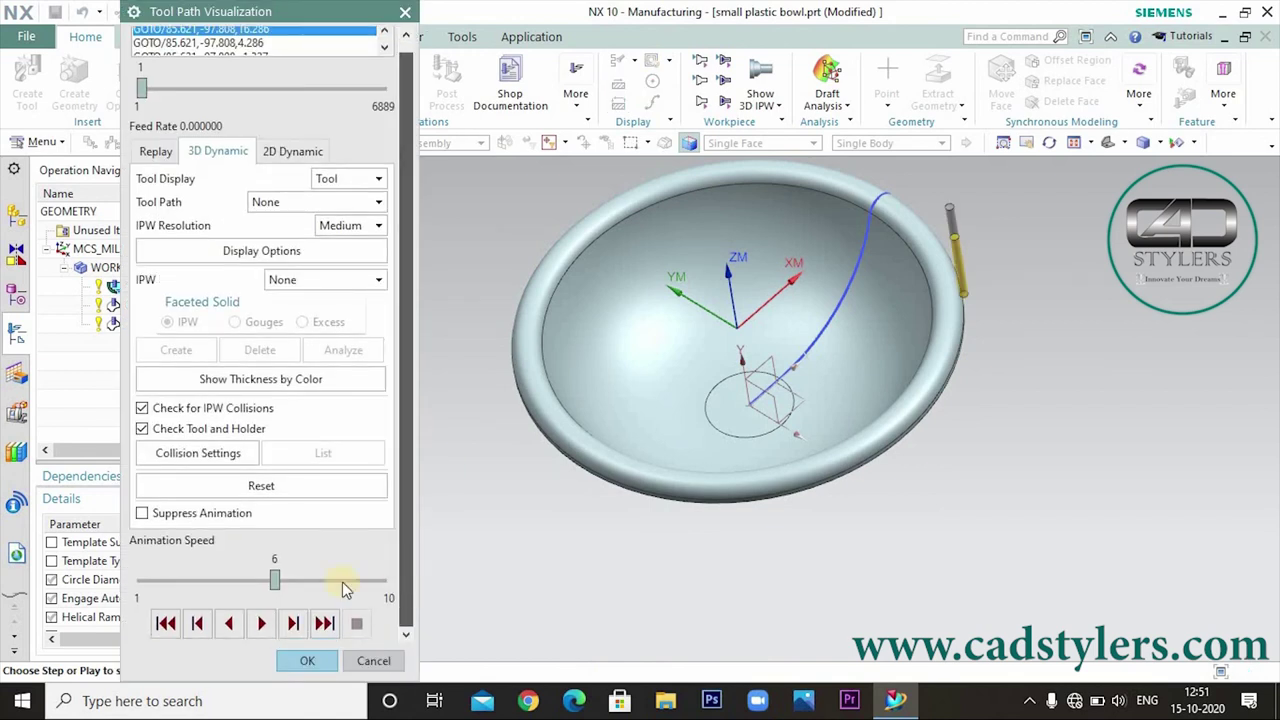
# Step: Play the finishing simulation at animation speed 10, viewing down into the machined bowl
pyautogui.click(263, 624)
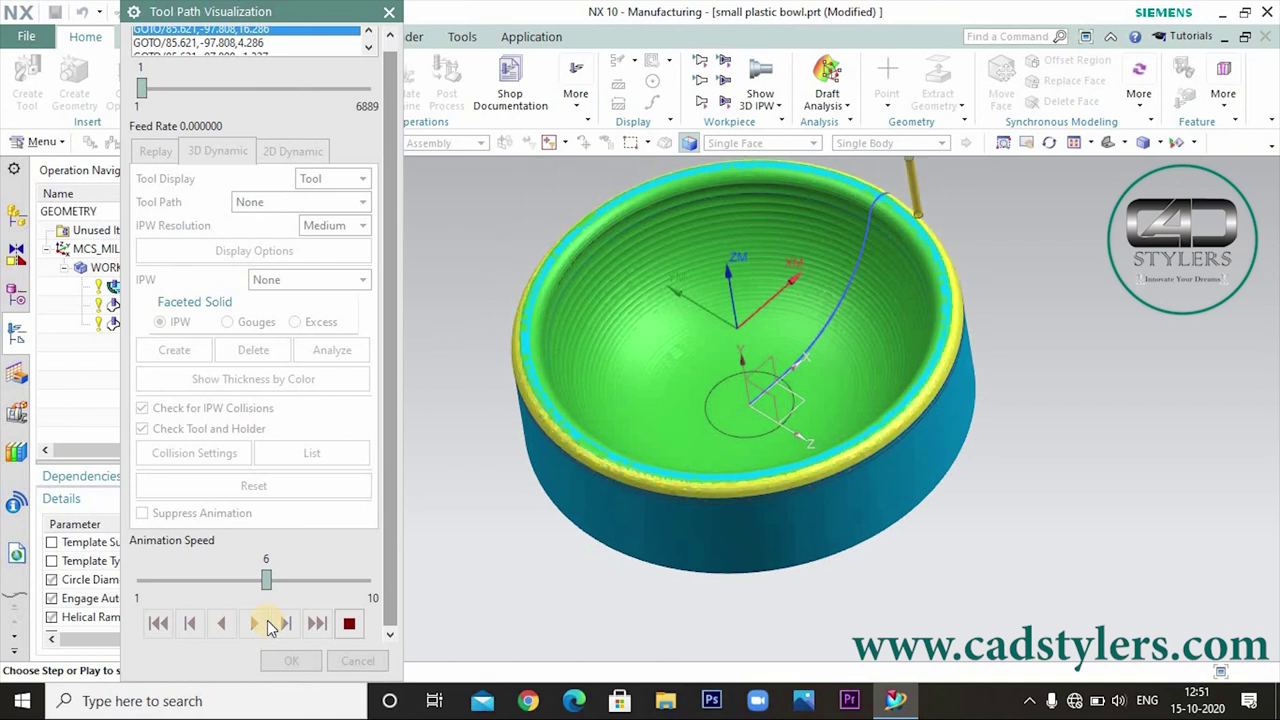
pyautogui.moveTo(270, 580); pyautogui.dragTo(340, 580)
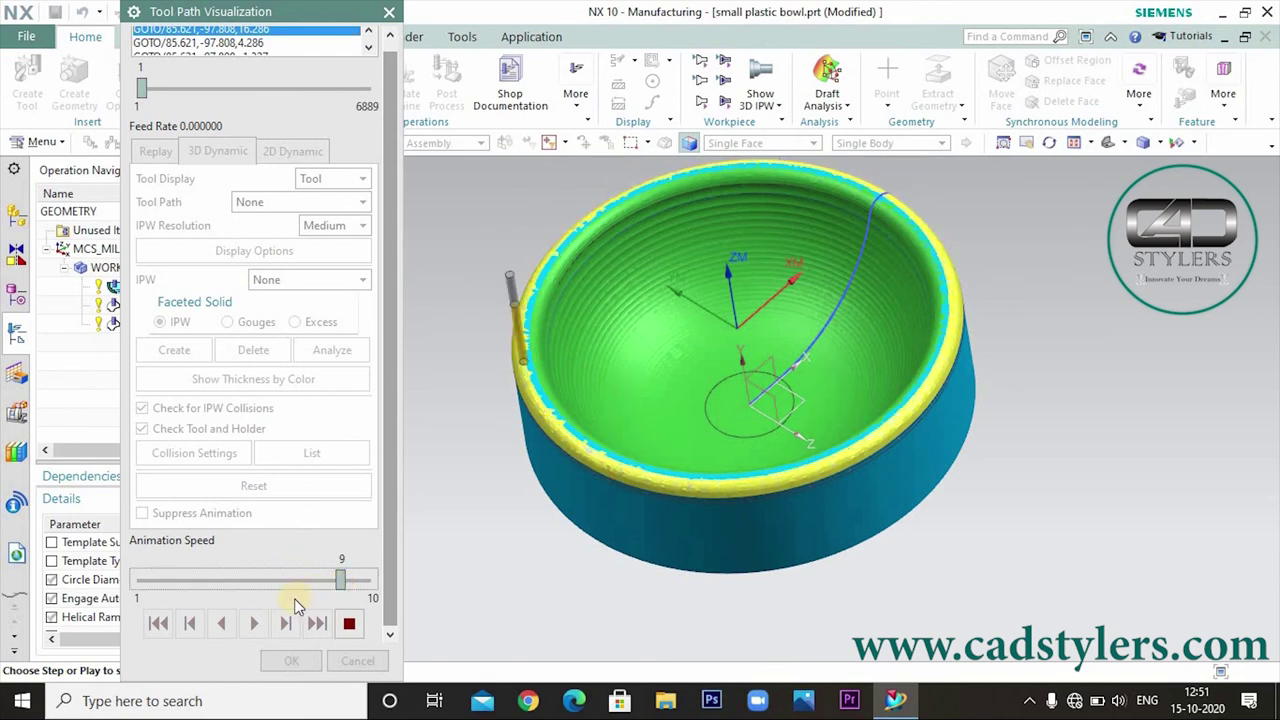
pyautogui.moveTo(340, 580); pyautogui.dragTo(365, 583)
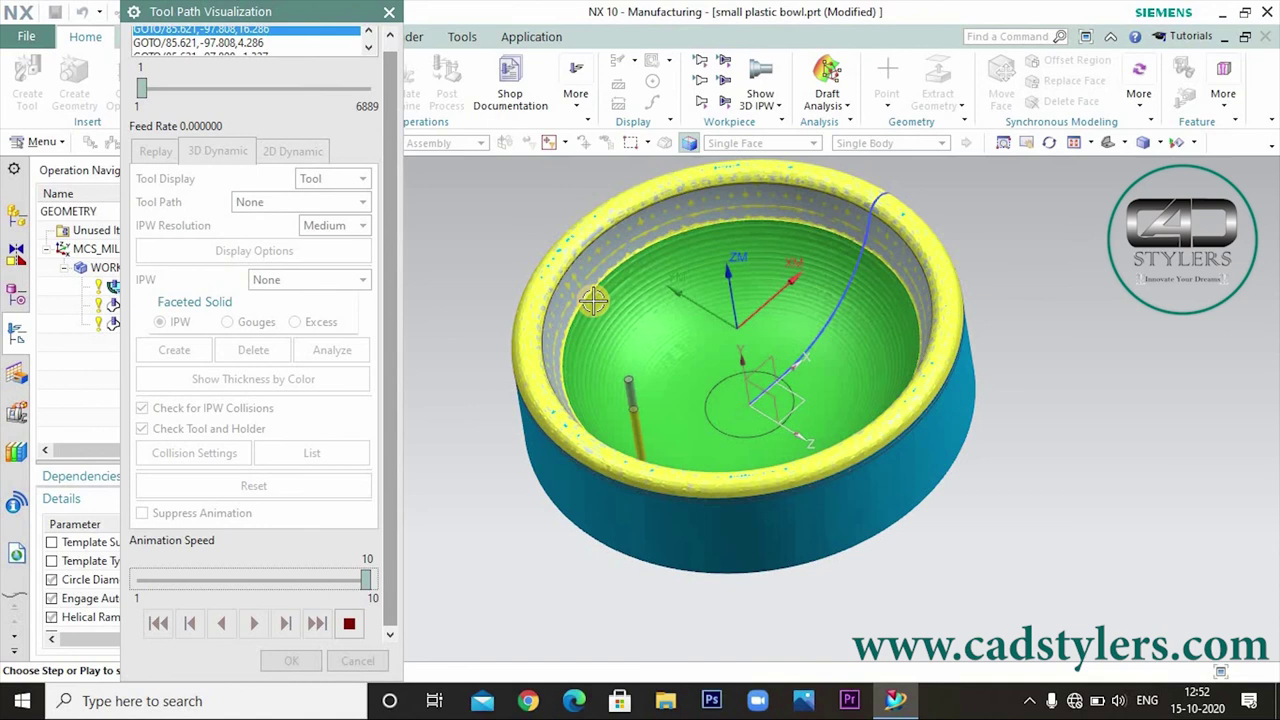
pyautogui.scroll(3, 577, 300)
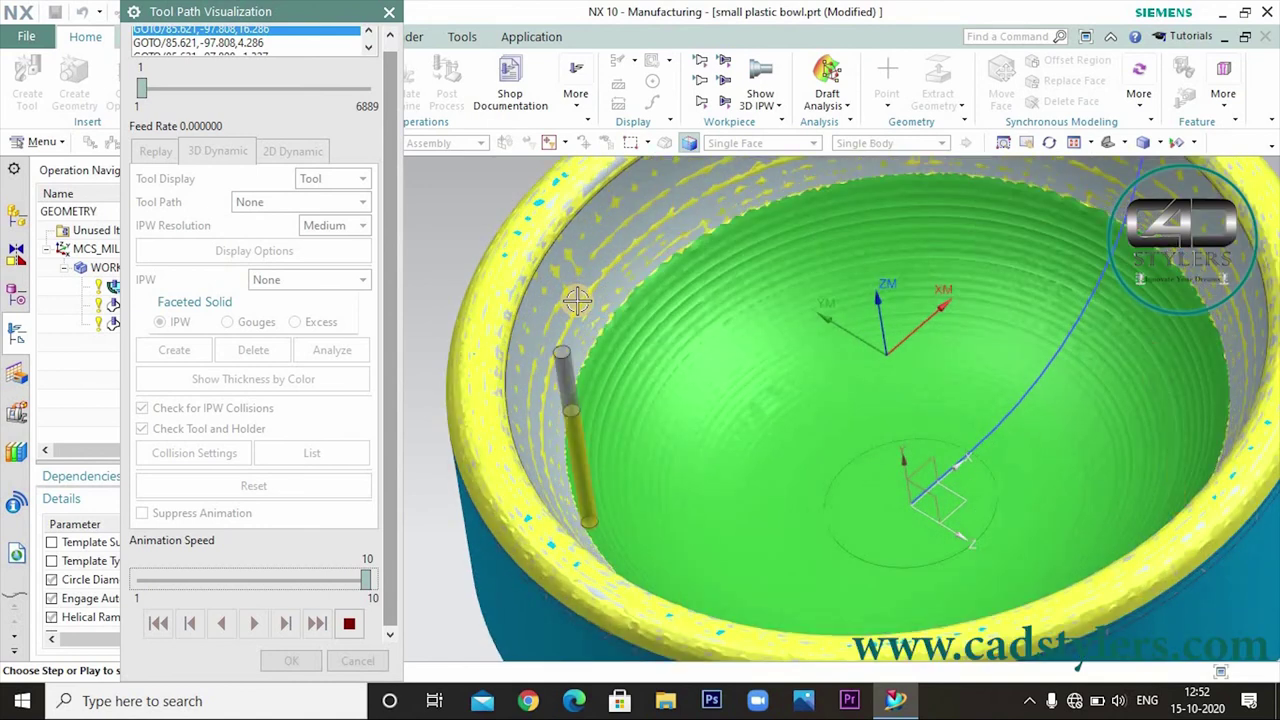
pyautogui.scroll(-2, 577, 300)
pyautogui.scroll(-1, 577, 298)
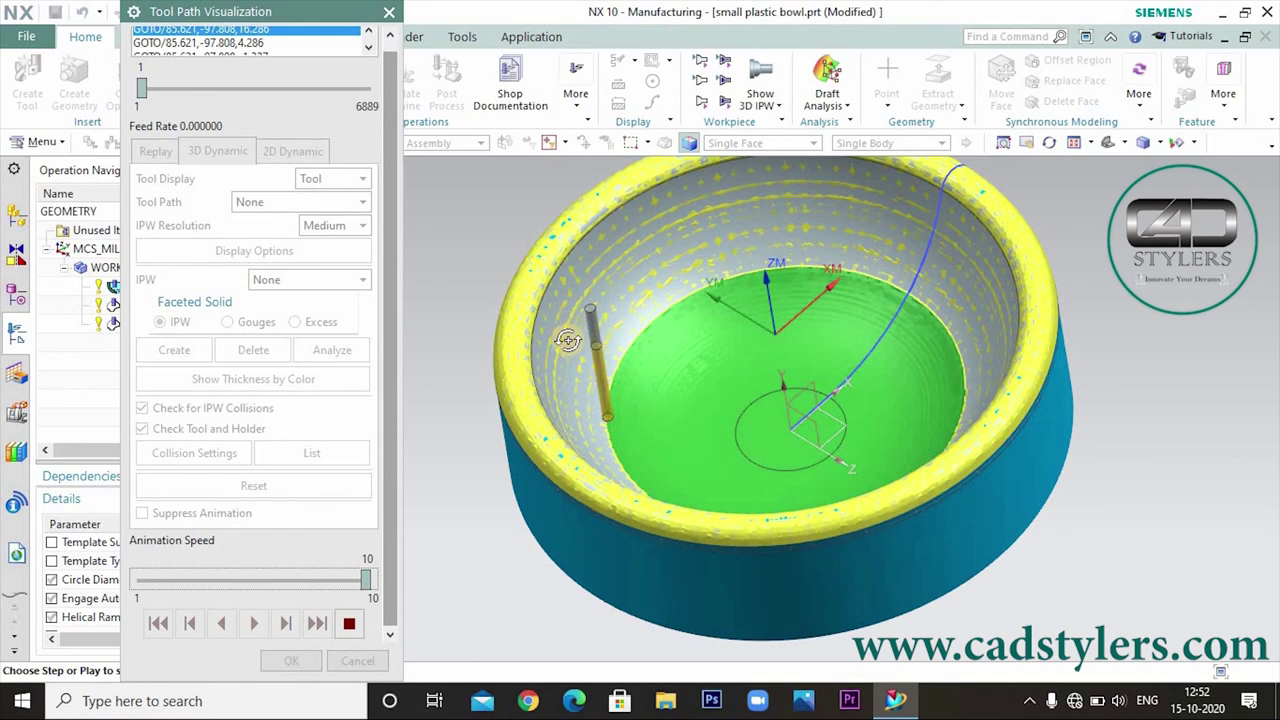
pyautogui.moveTo(577, 298); pyautogui.dragTo(565, 338, button='middle')
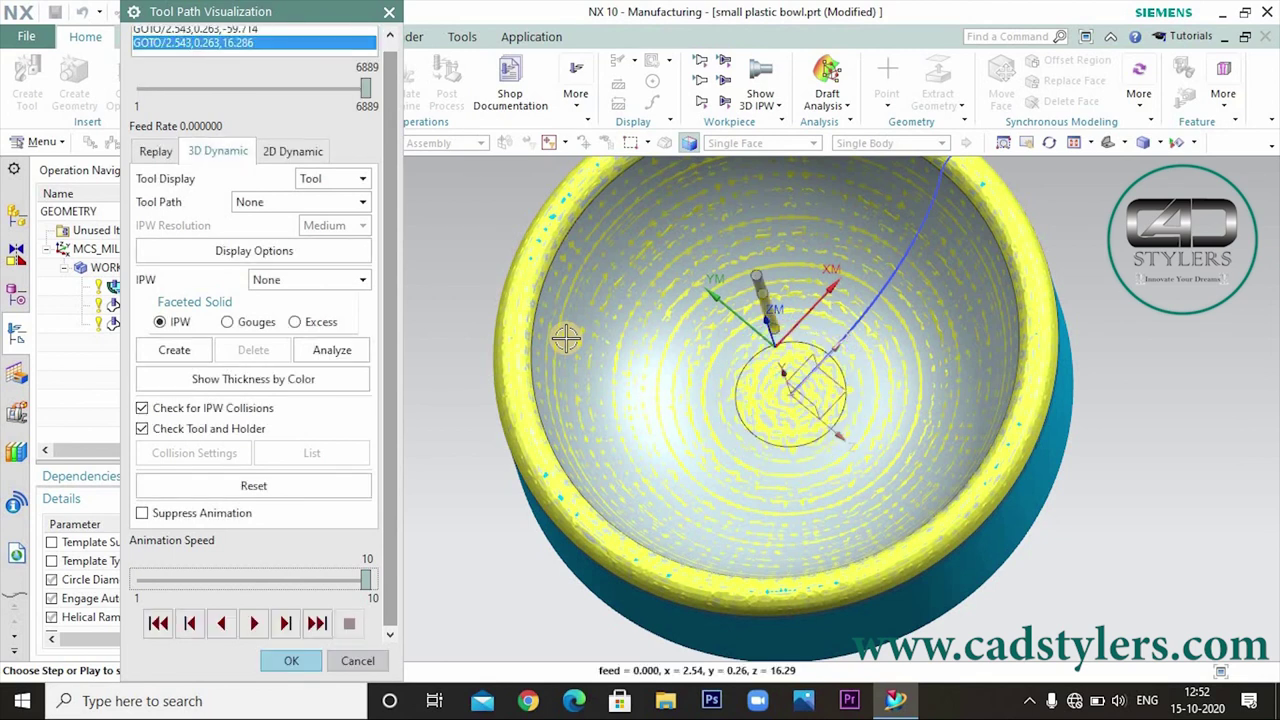
pyautogui.click(296, 661)
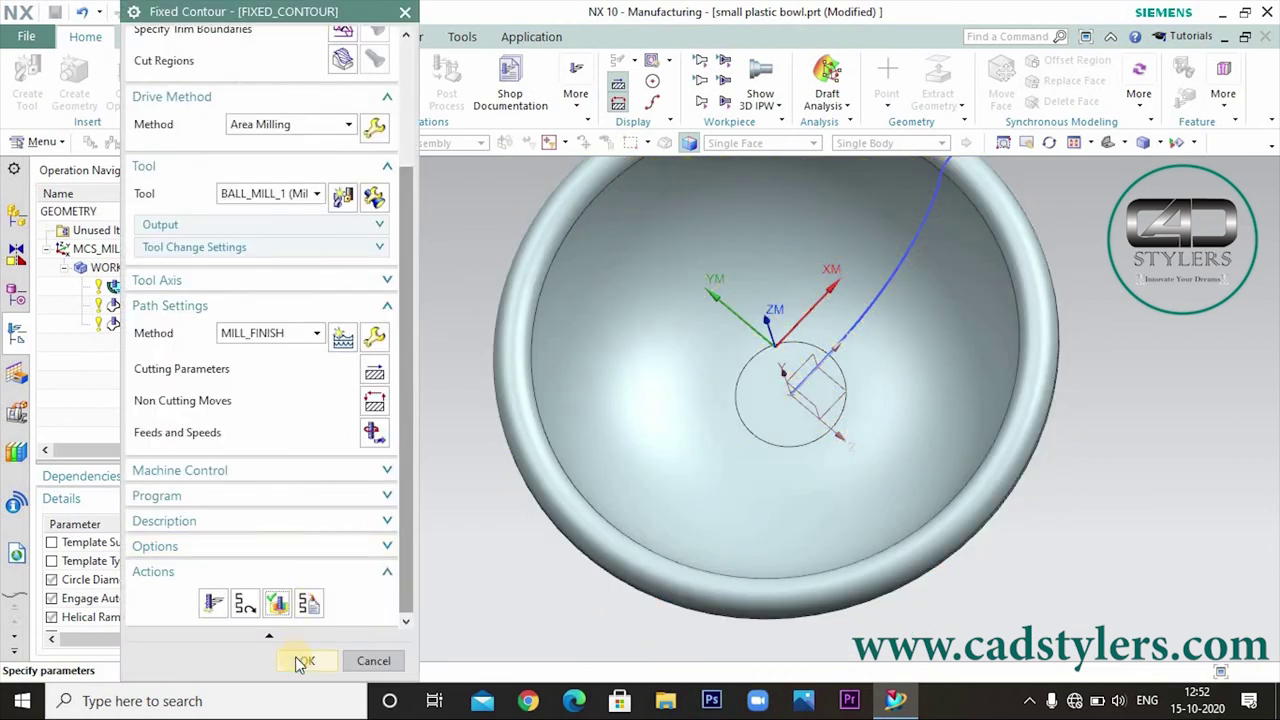
# Step: Accept FIXED_CONTOUR and display the CAVITY_MILL, CONTOUR_AREA and FIXED_CONTOUR tool paths in turn
pyautogui.click(303, 658)
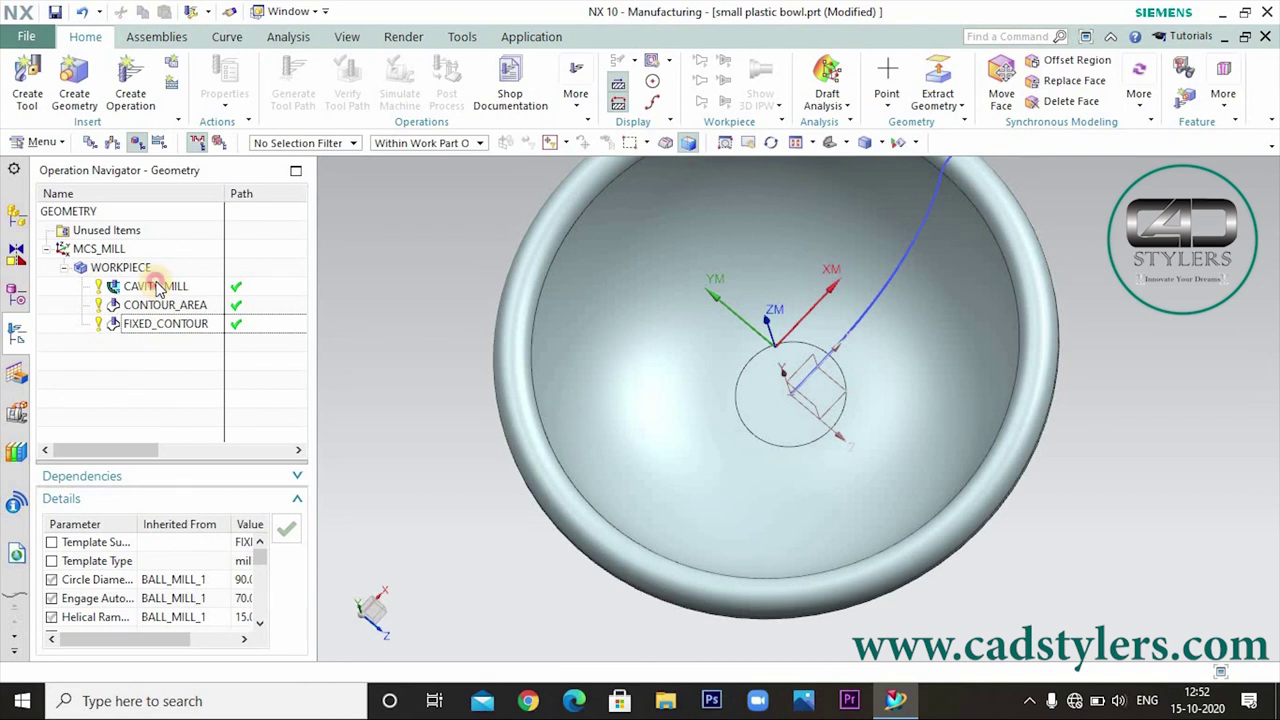
pyautogui.click(157, 288)
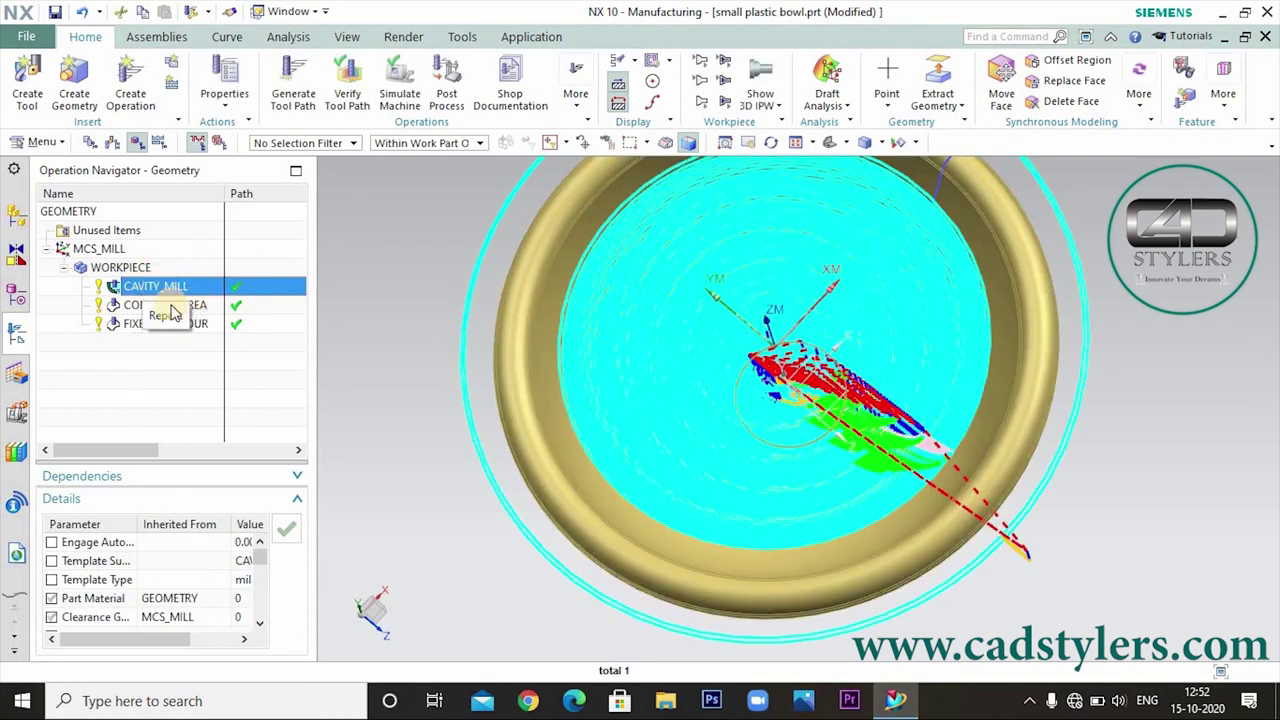
pyautogui.click(160, 309)
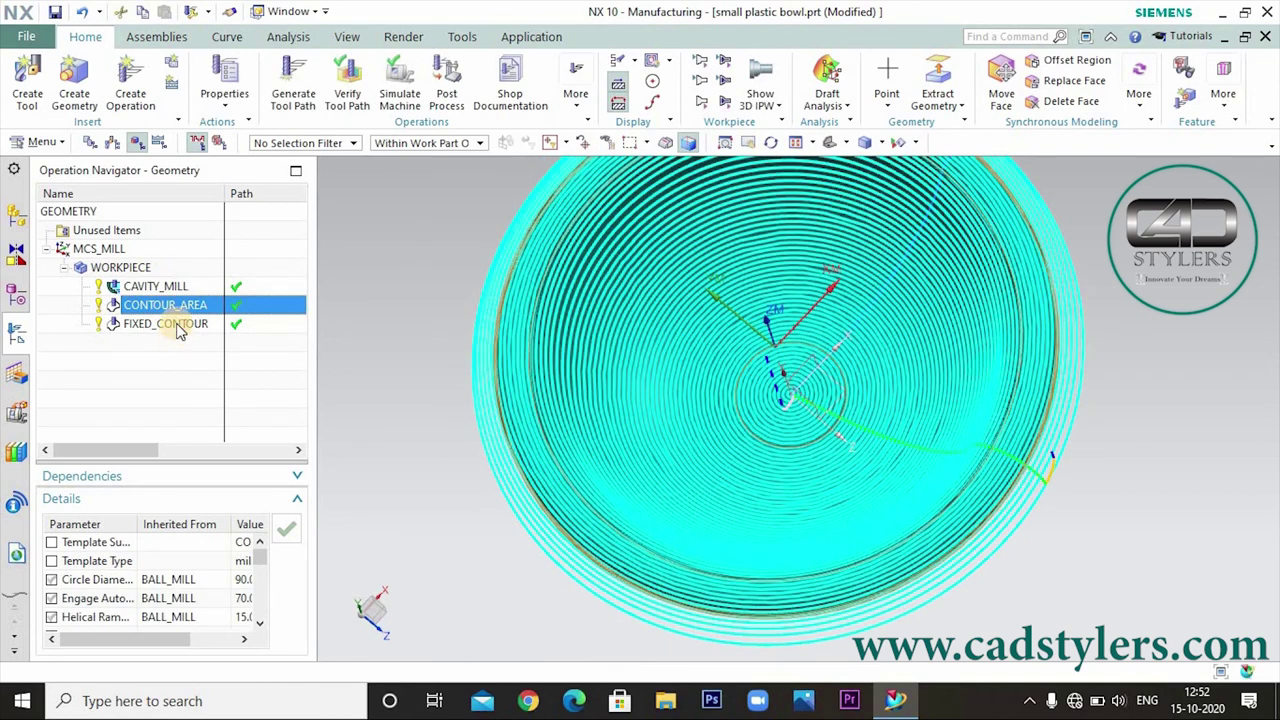
pyautogui.click(179, 328)
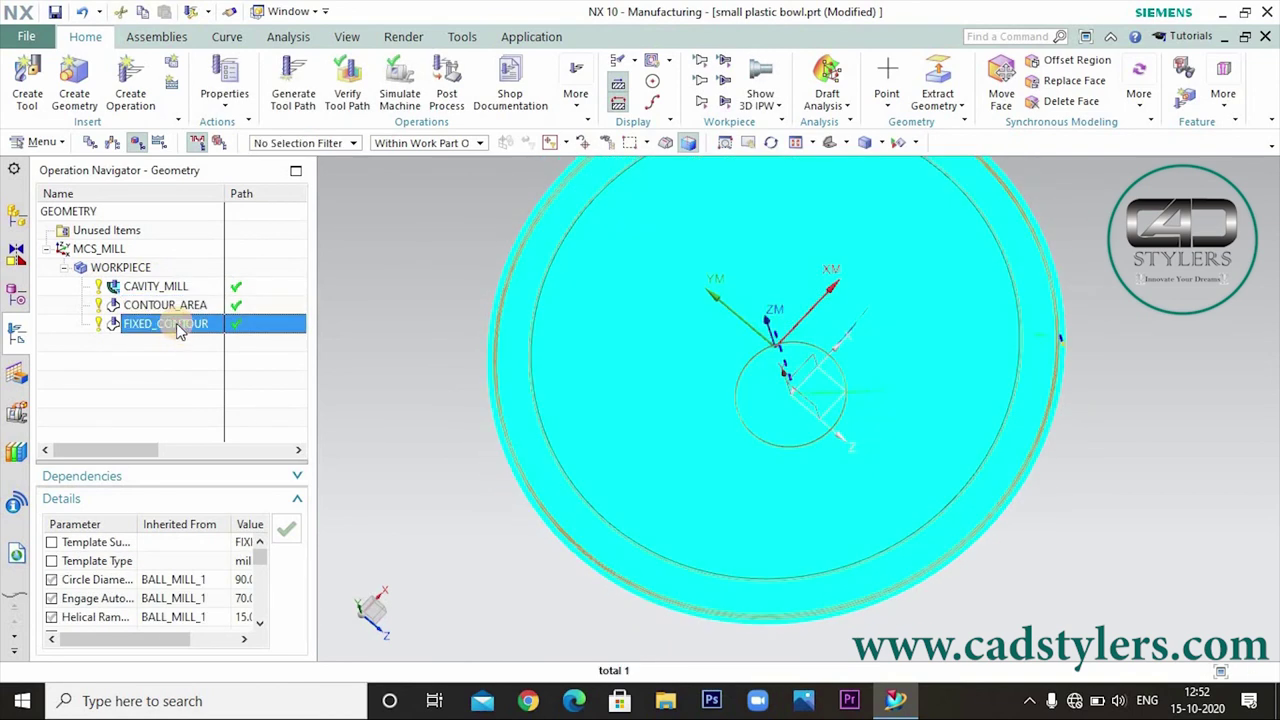
pyautogui.click(150, 375)
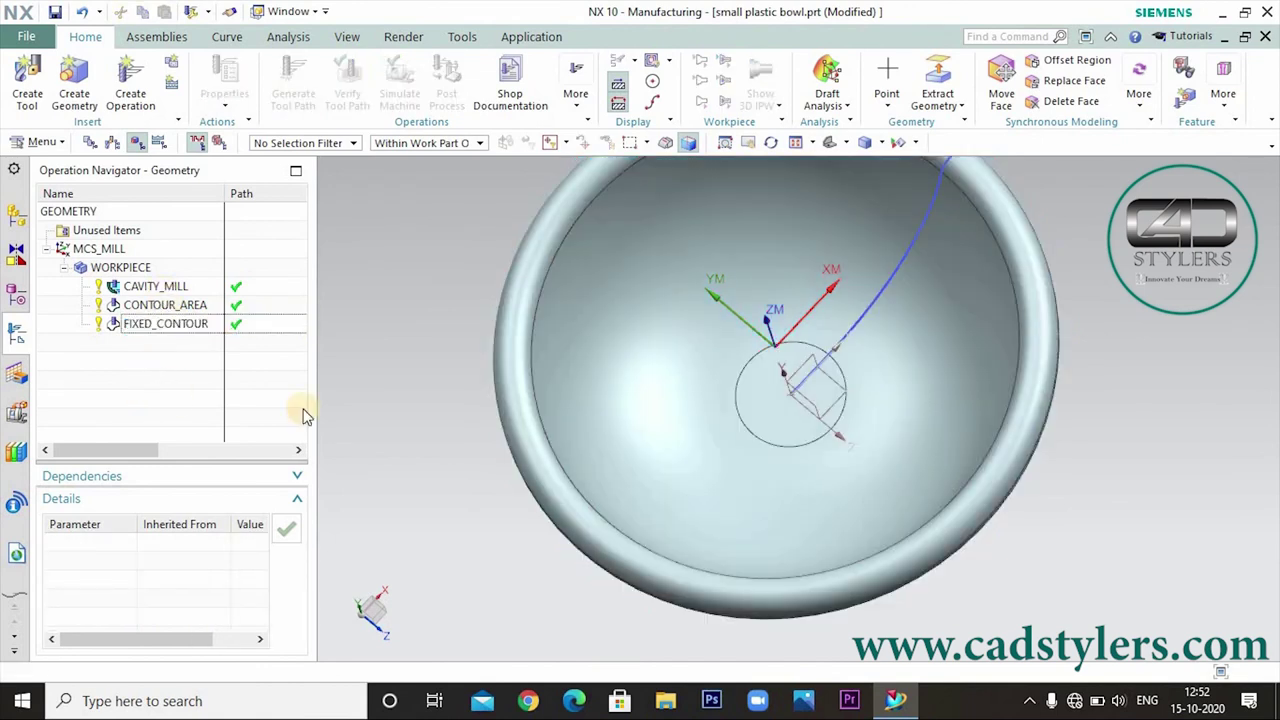
# Step: Orbit the bowl to inspect its underside and a side view of the dome
pyautogui.moveTo(830, 505); pyautogui.dragTo(829, 486, button='middle')
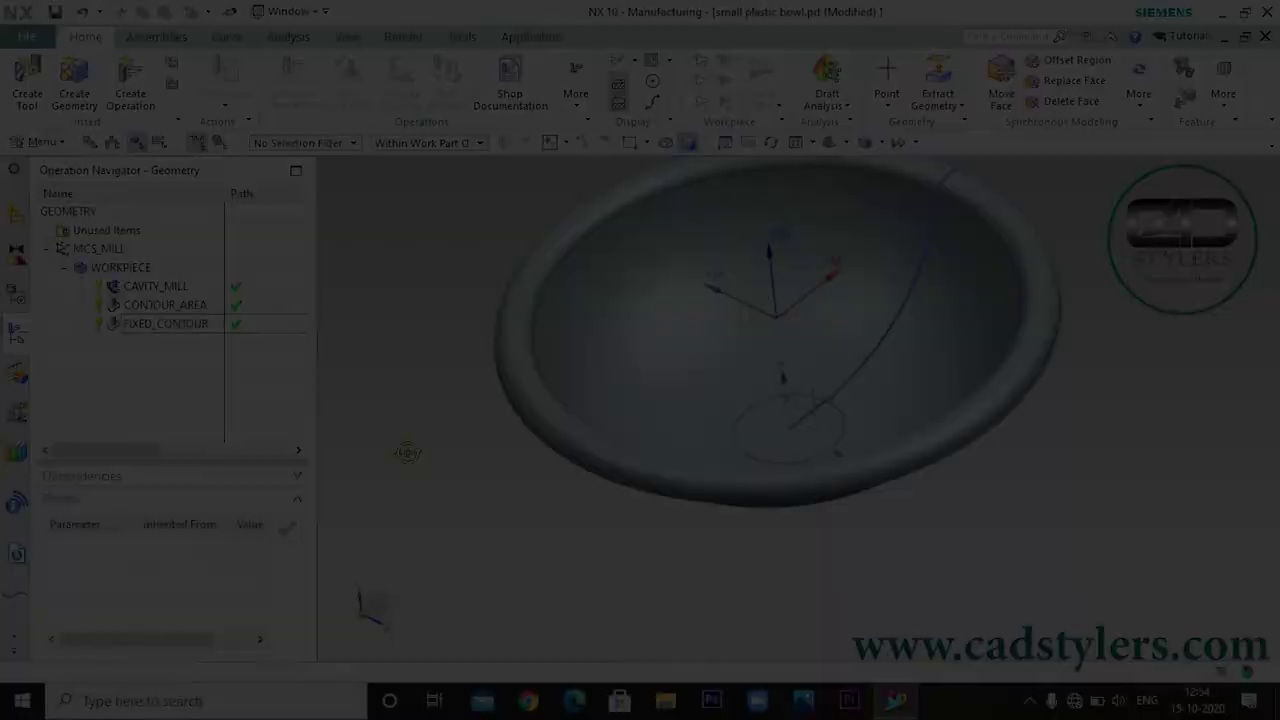
pyautogui.moveTo(408, 452); pyautogui.dragTo(444, 454, button='middle')
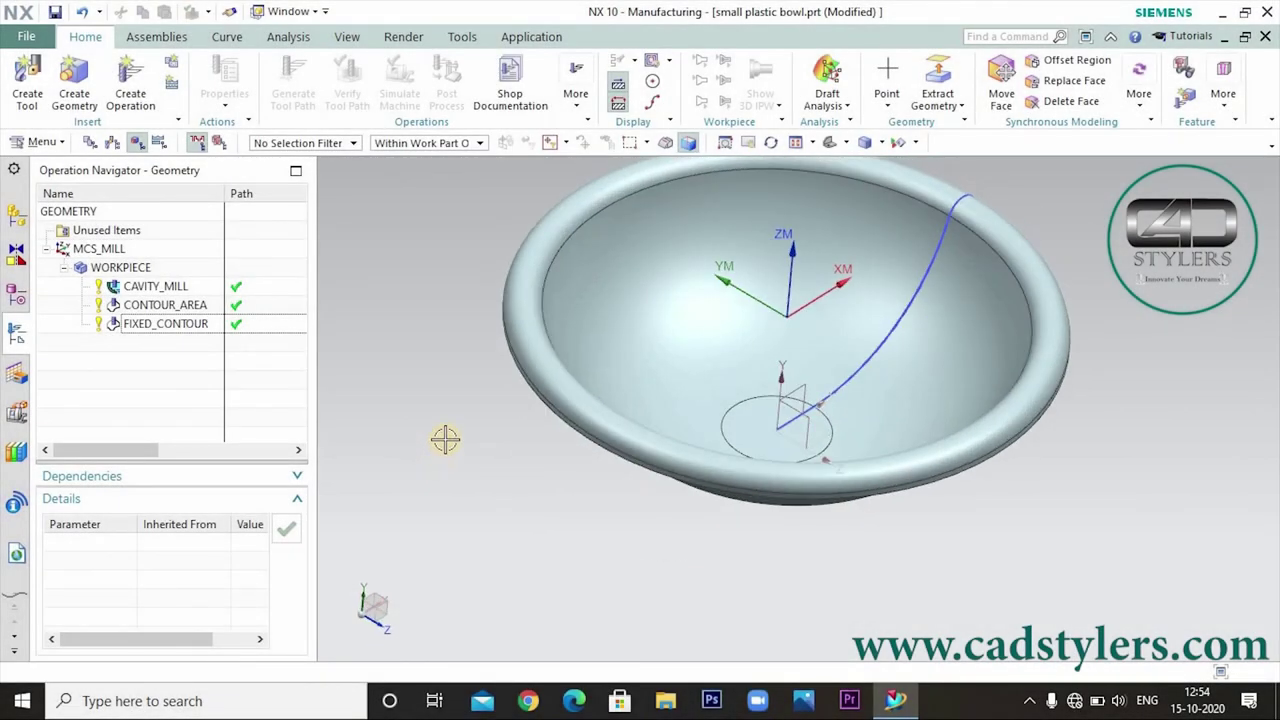
pyautogui.scroll(-1, 446, 422)
pyautogui.moveTo(850, 563)
pyautogui.mouseDown(button='middle')
pyautogui.moveTo(848, 383)
pyautogui.moveTo(846, 409)
pyautogui.mouseUp(button='middle')
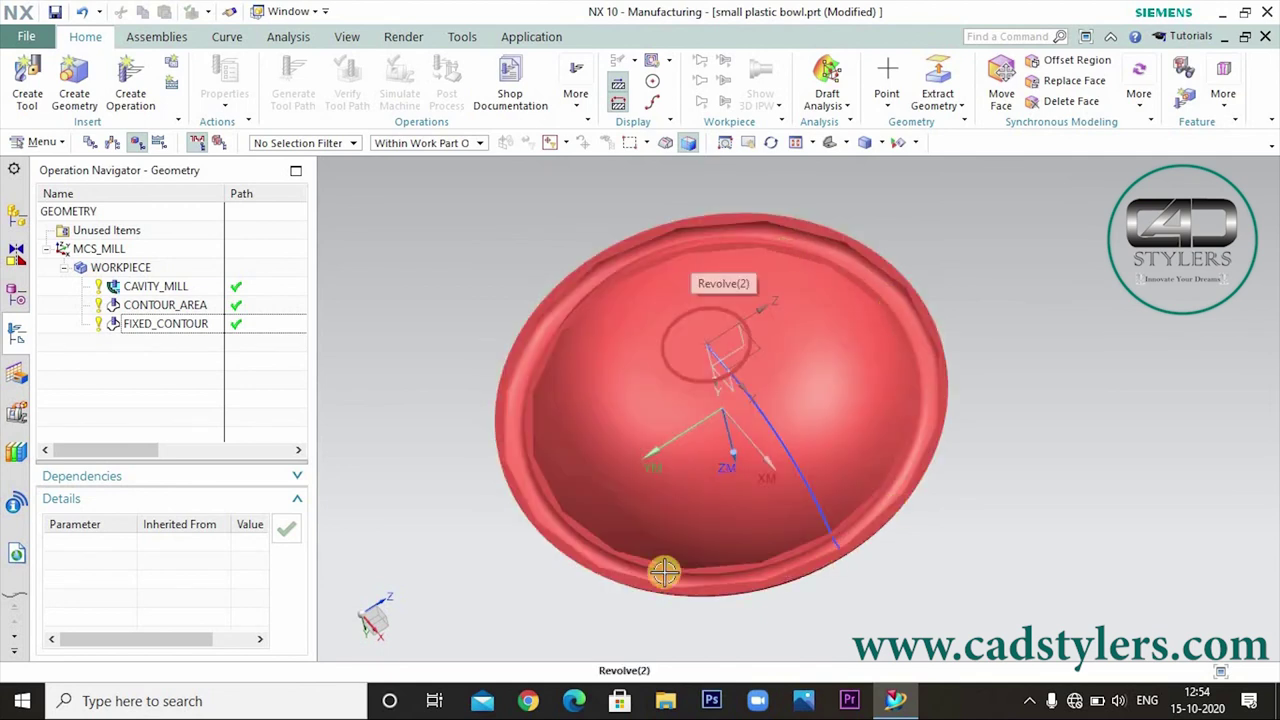
pyautogui.moveTo(891, 611)
pyautogui.mouseDown(button='middle')
pyautogui.moveTo(943, 566)
pyautogui.moveTo(919, 563)
pyautogui.moveTo(937, 591)
pyautogui.moveTo(949, 584)
pyautogui.moveTo(945, 598)
pyautogui.mouseUp(button='middle')
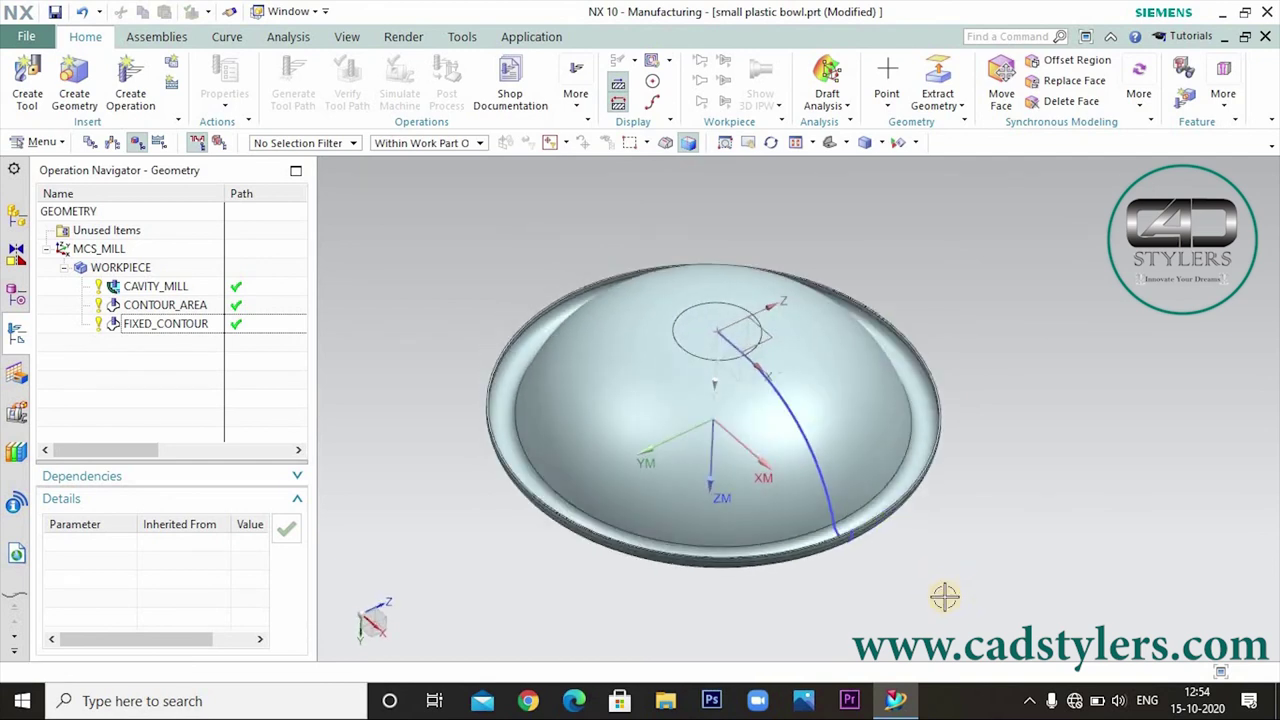